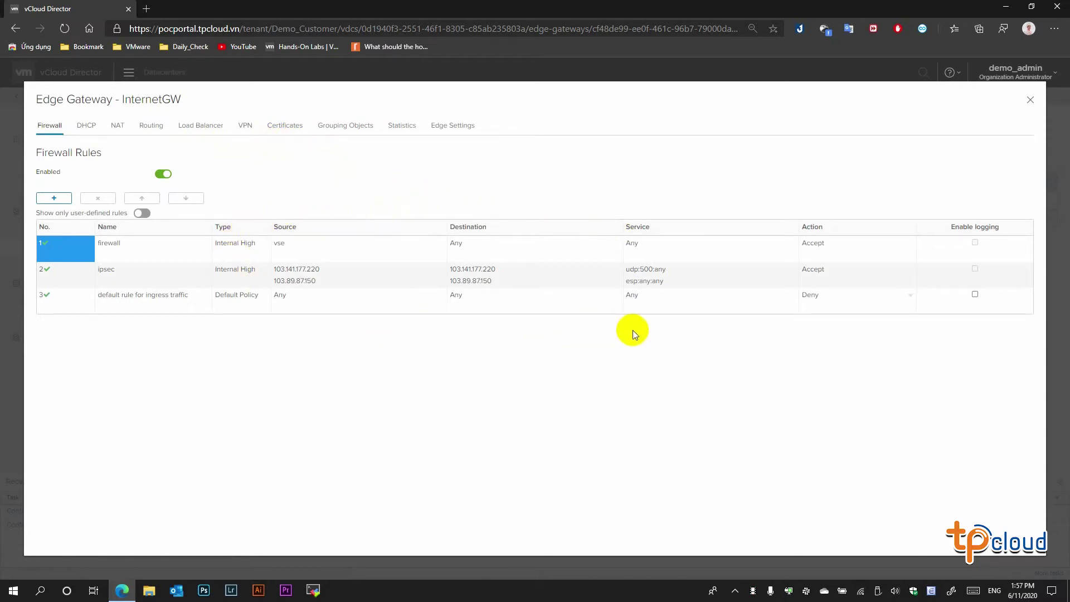
# - Launch Command Prompt by running cmd from the Win+X Run dialog
pyautogui.rightClick(13, 590)
pyautogui.click(66, 536)
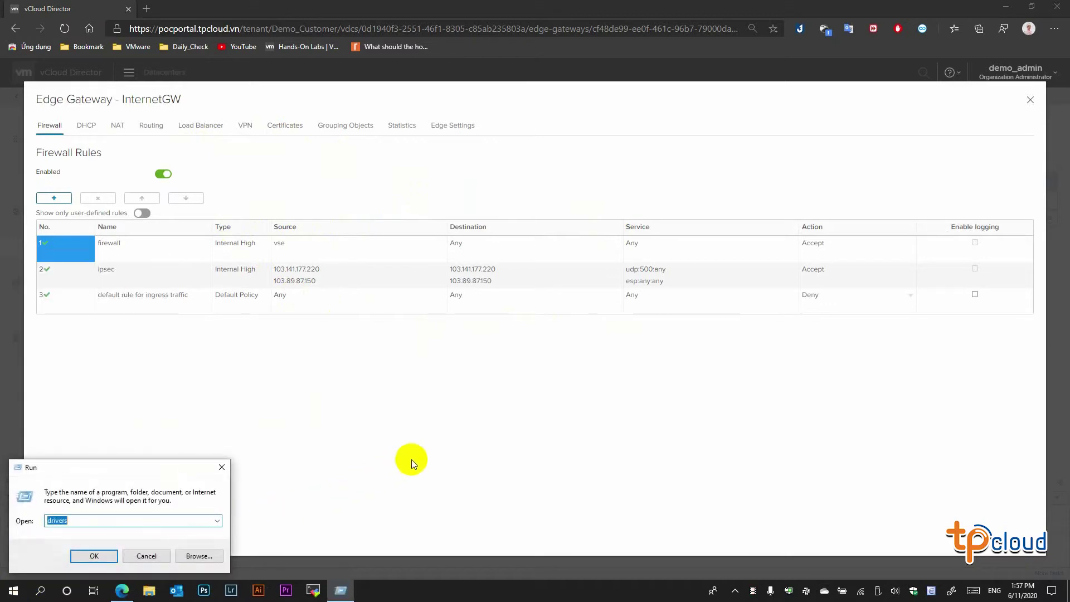
pyautogui.write('cmd')
pyautogui.press('Return')
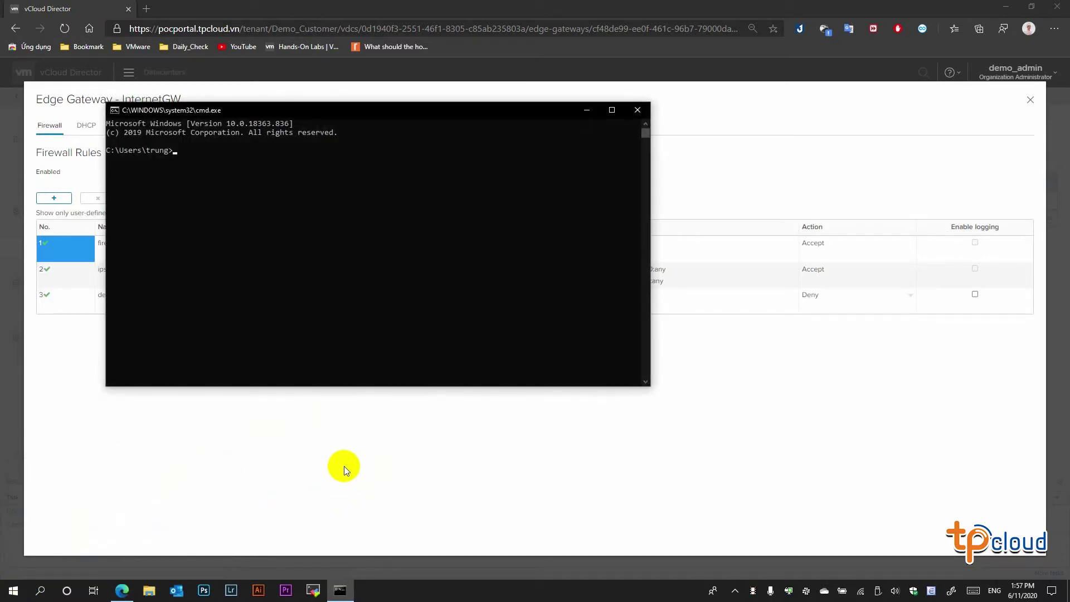
# - Ping 103.141.177.220, stop it after the requests time out, and close the console
pyautogui.write('ping 103.141.177.220')
pyautogui.press('Return')
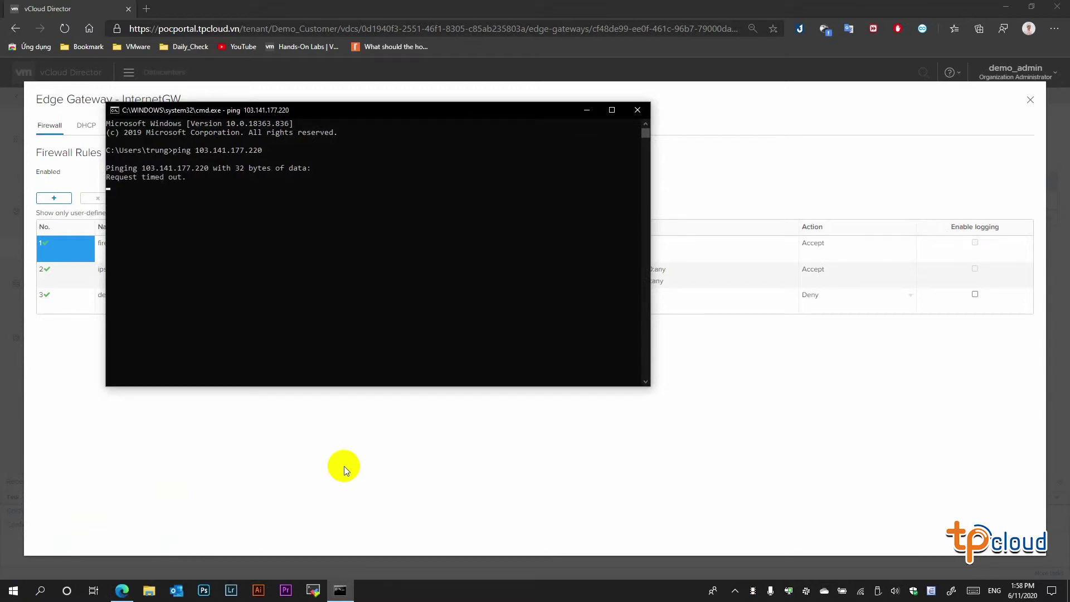
pyautogui.hotkey('ctrl', 'c')
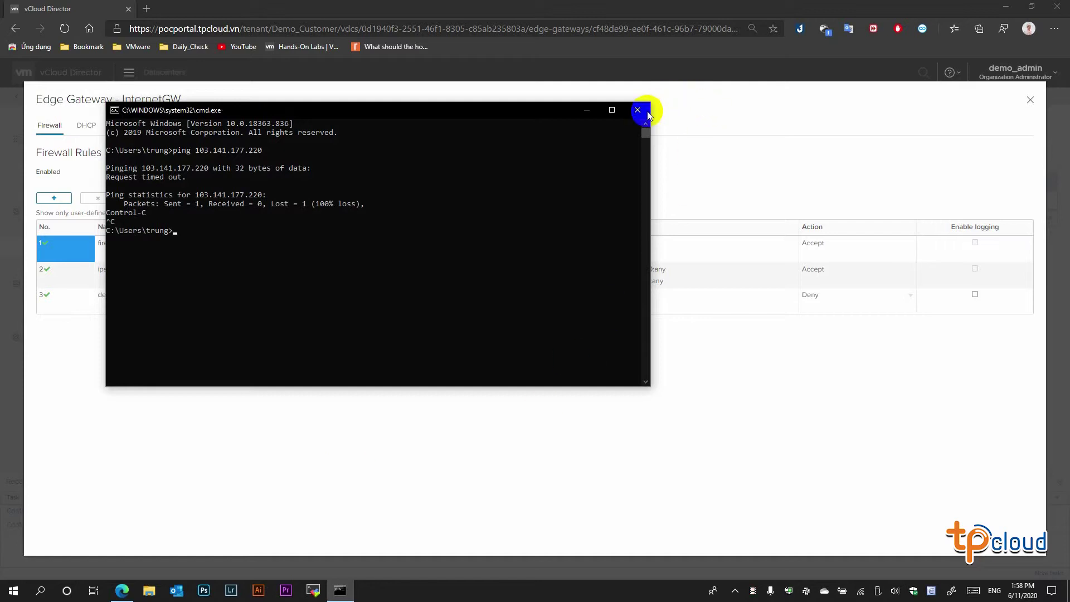
pyautogui.click(642, 112)
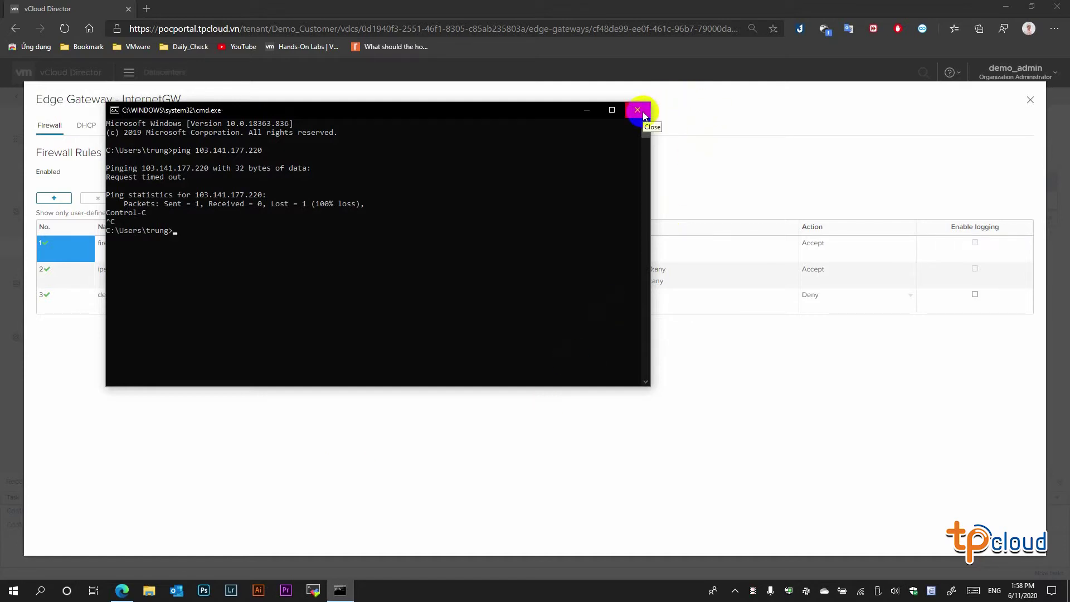
pyautogui.click(640, 112)
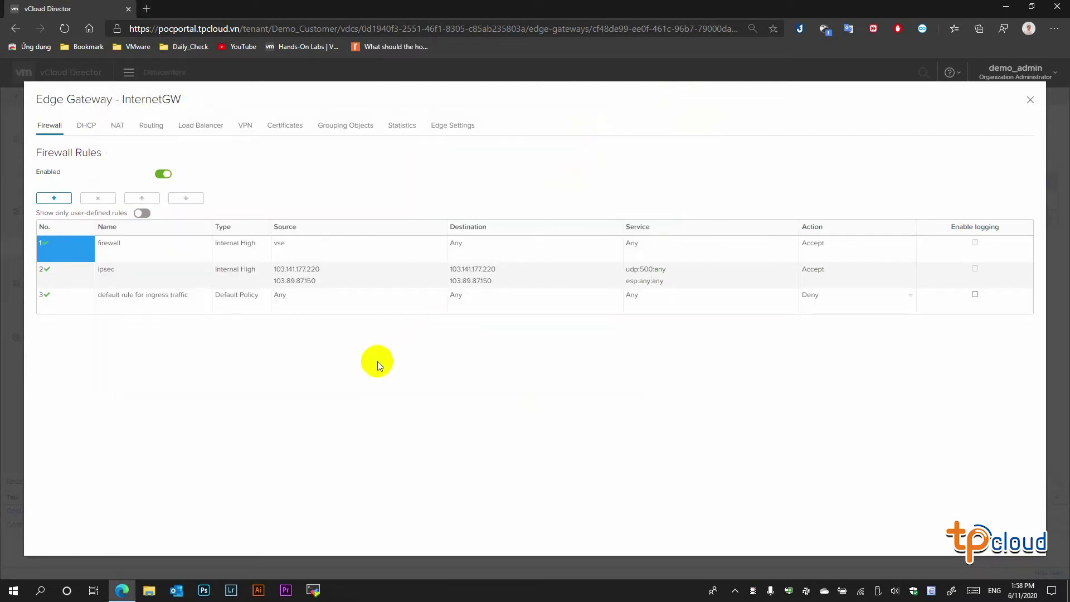
# - Add a new firewall rule named allow_inbound
pyautogui.click(53, 197)
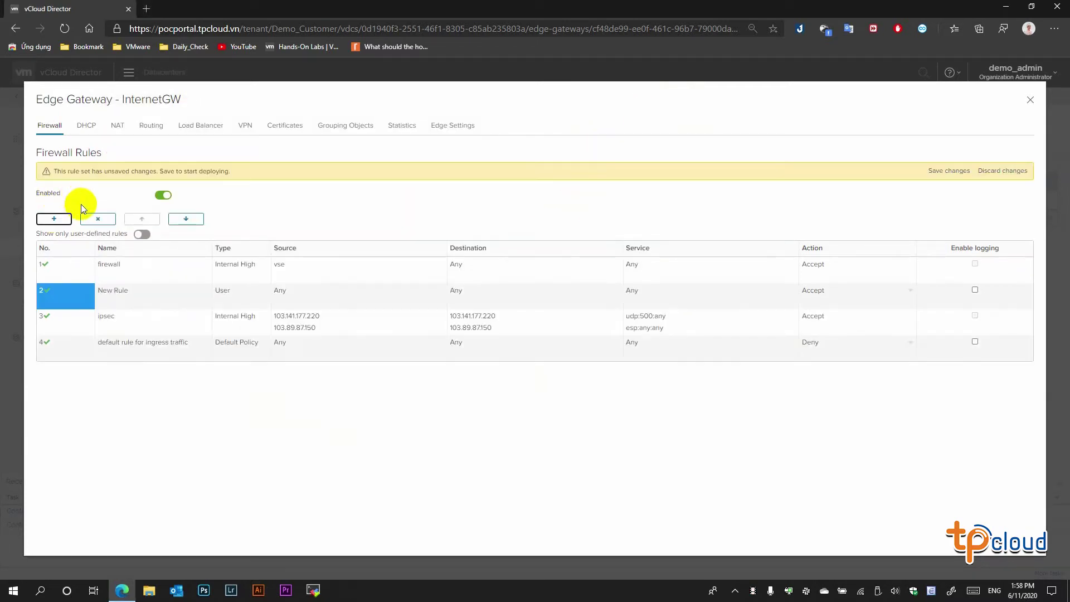
pyautogui.doubleClick(128, 293)
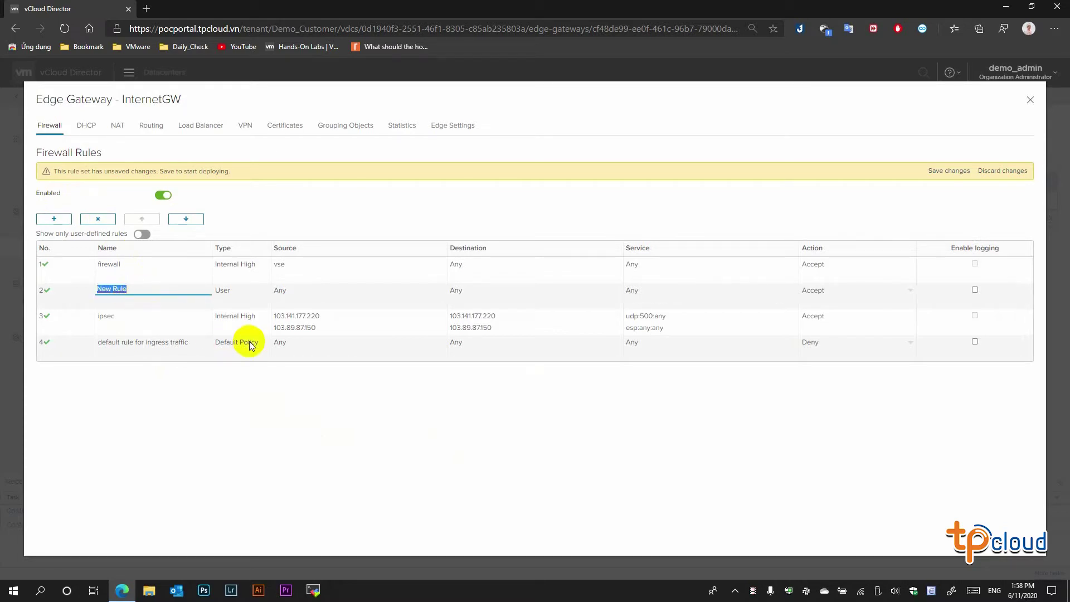
pyautogui.write('allow_inbound')
pyautogui.press('Tab')
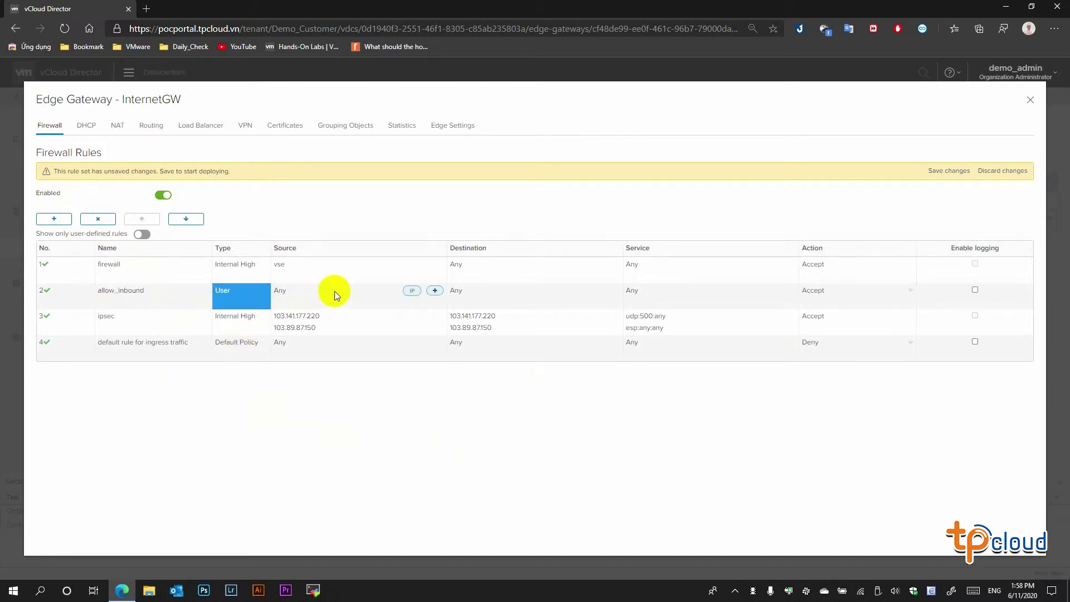
# - Leave the rule's source as Any and set its destination to 103.141.177.220
pyautogui.click(299, 301)
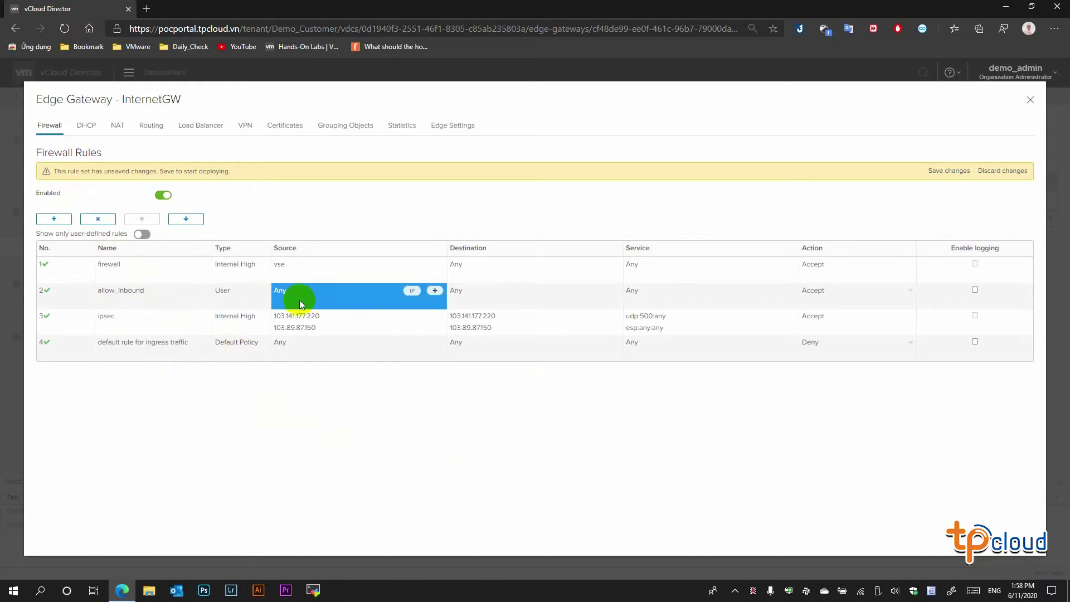
pyautogui.click(410, 292)
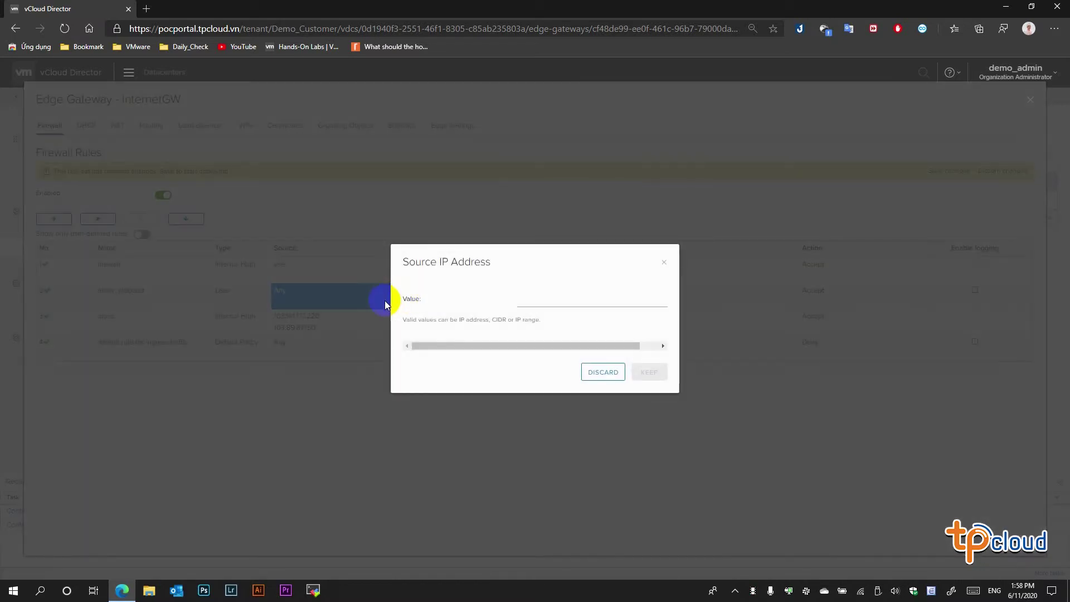
pyautogui.click(596, 370)
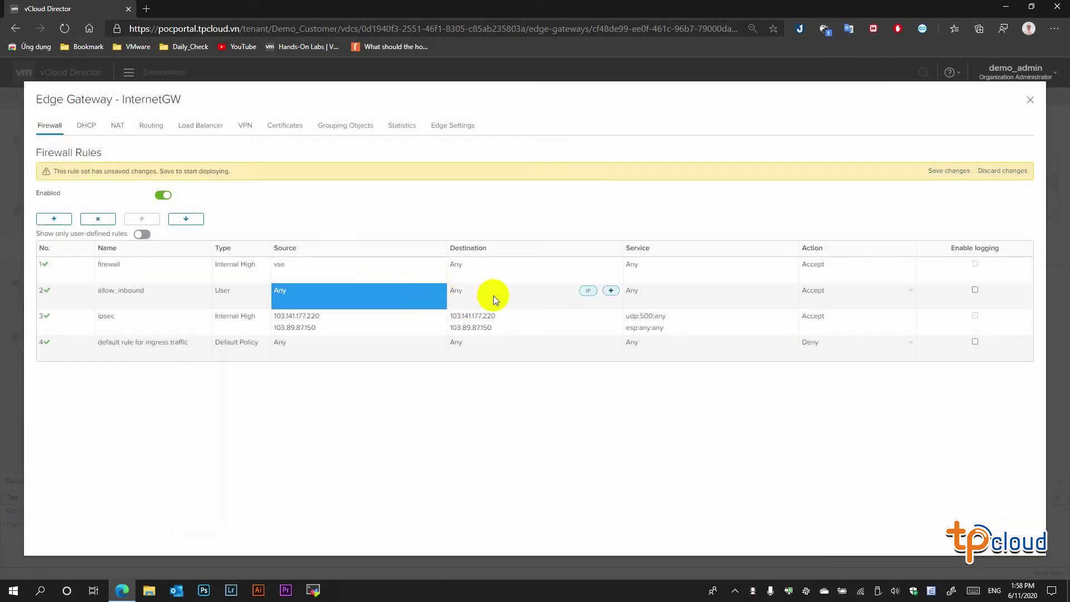
pyautogui.click(587, 291)
pyautogui.click(561, 299)
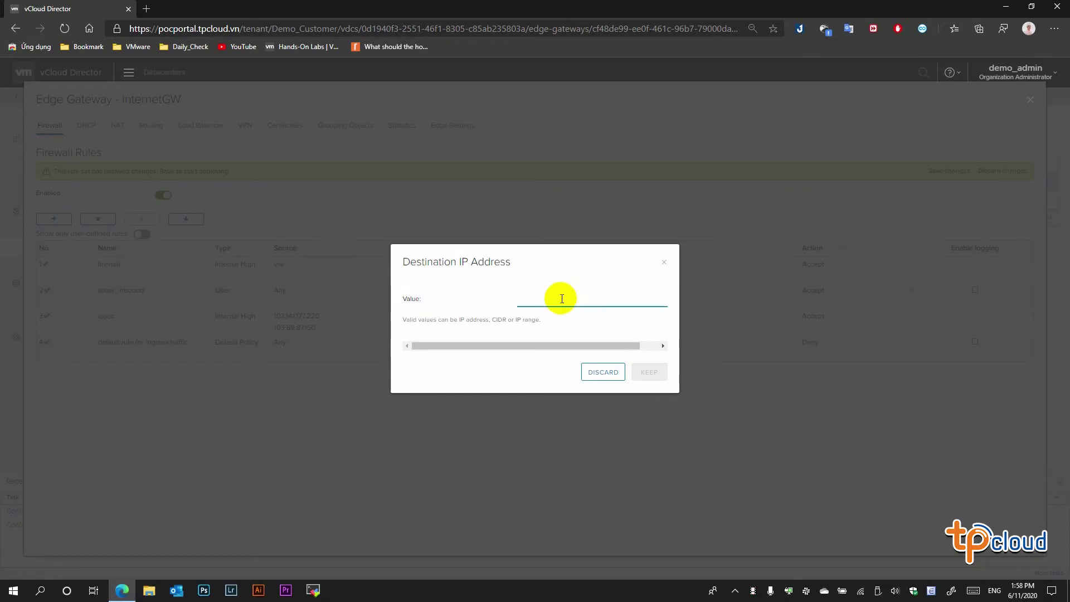
pyautogui.write('103.141.')
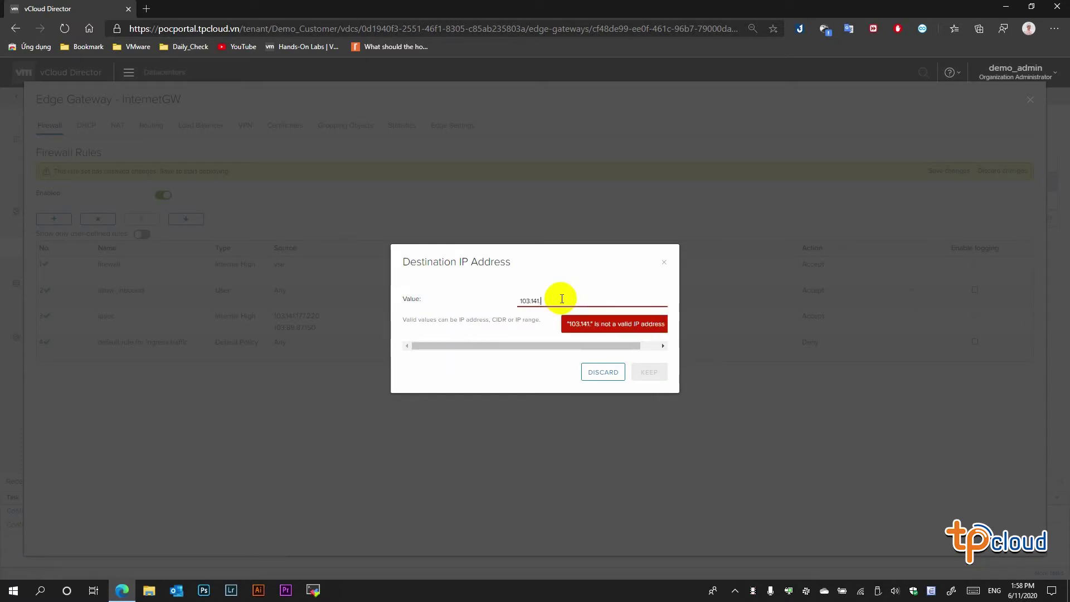
pyautogui.write('177.22')
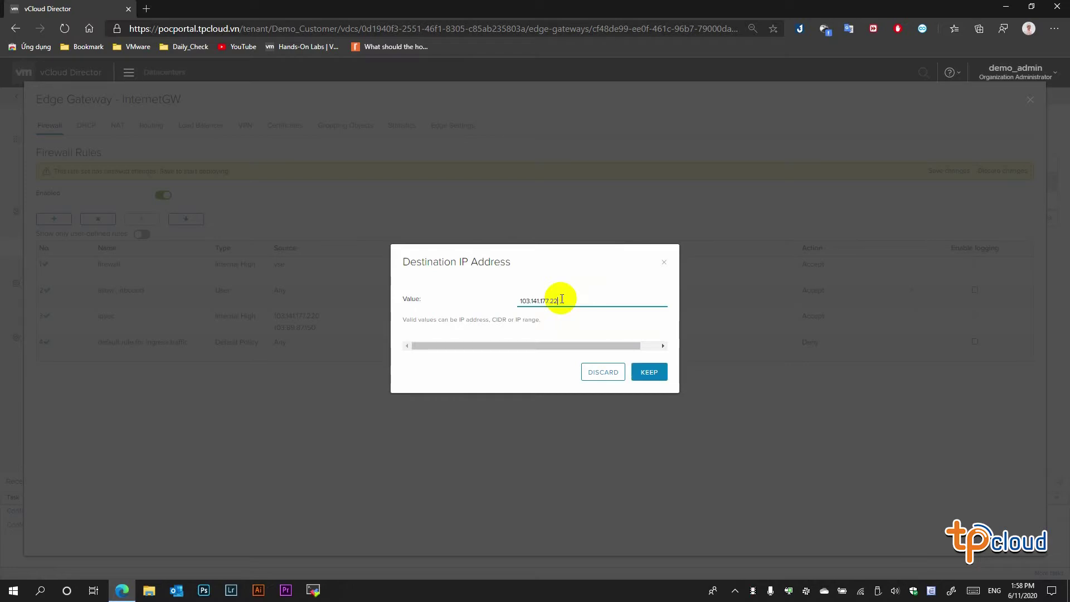
pyautogui.write('0')
pyautogui.click(648, 371)
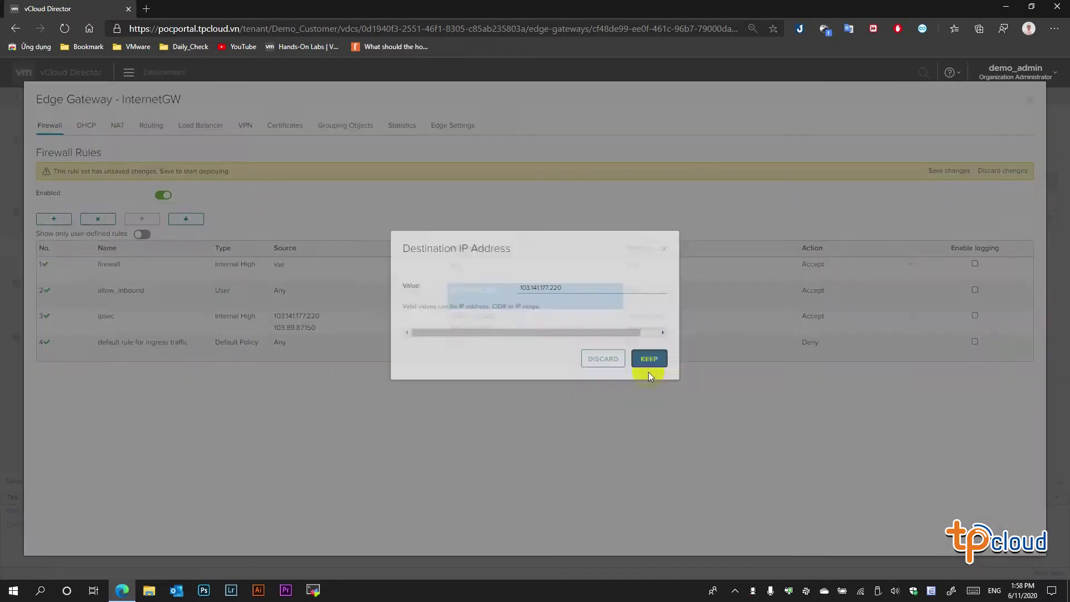
# - Set the rule's service to Any protocol and save the firewall rules
pyautogui.click(686, 293)
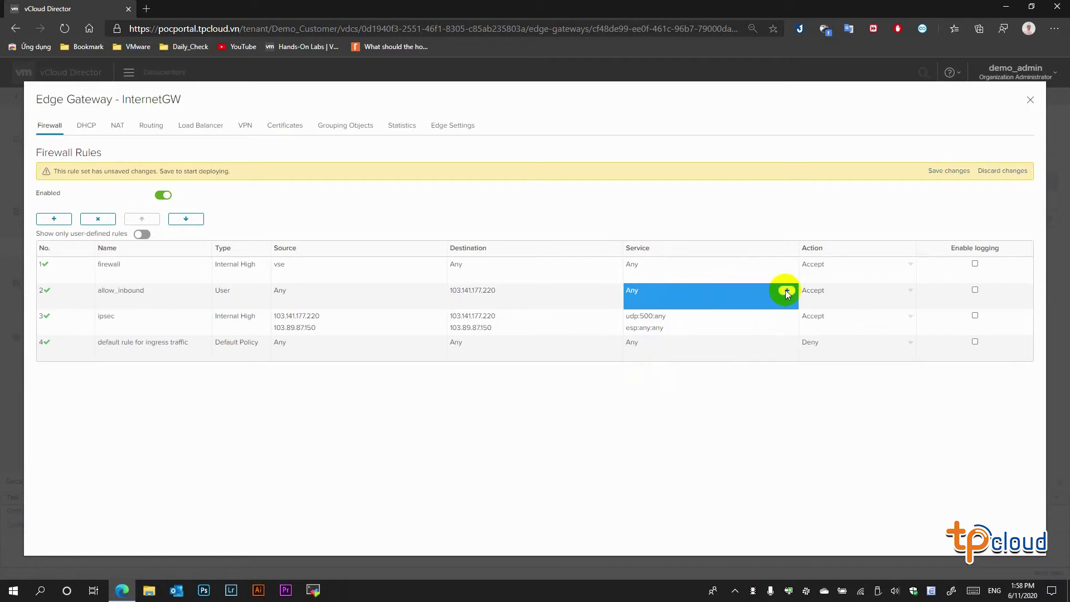
pyautogui.click(786, 292)
pyautogui.click(543, 279)
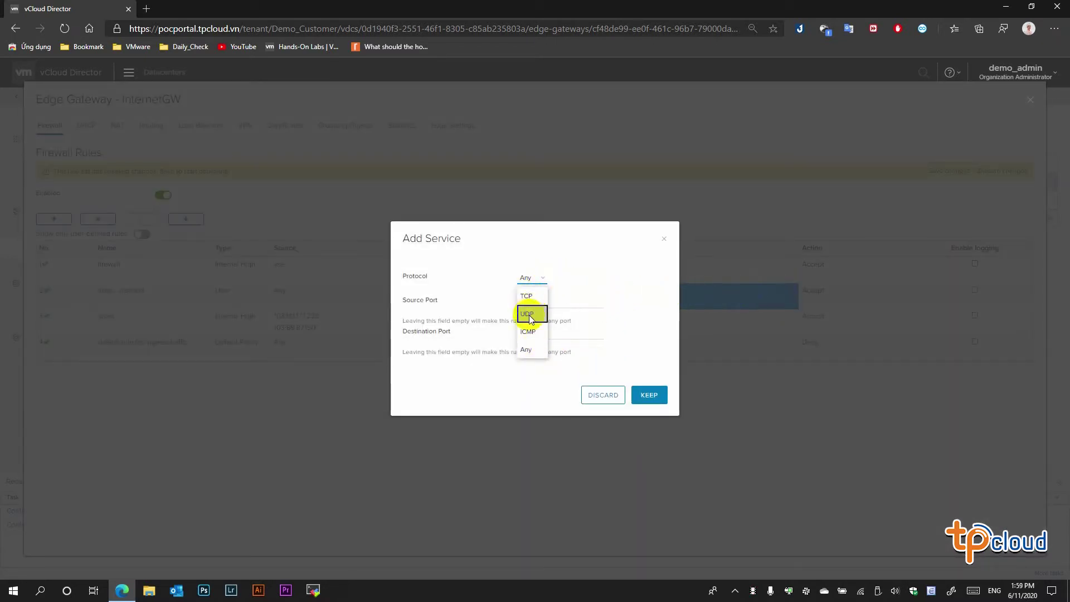
pyautogui.click(529, 349)
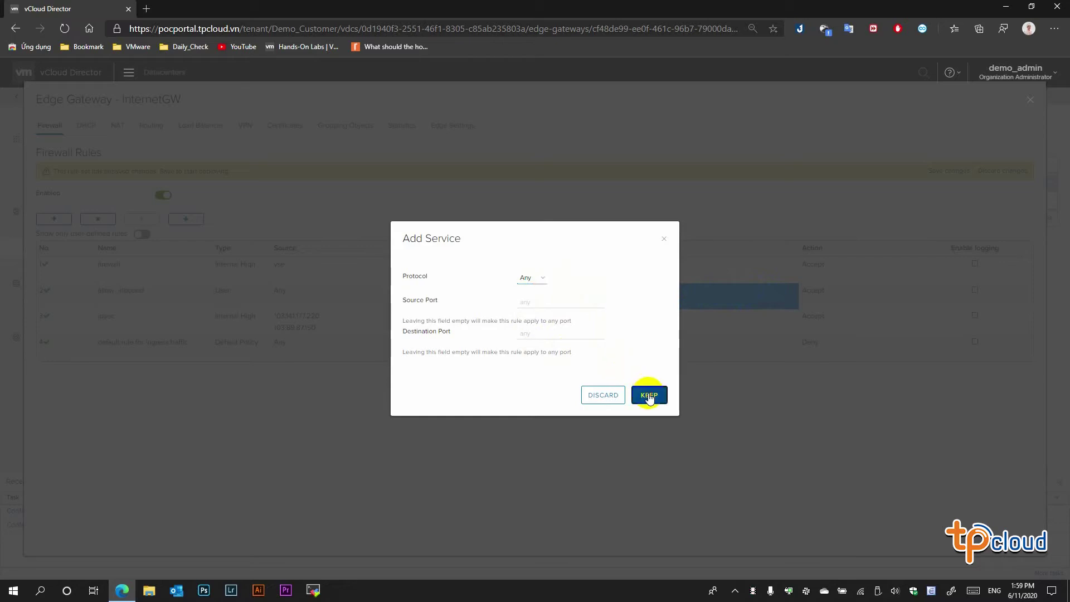
pyautogui.click(649, 395)
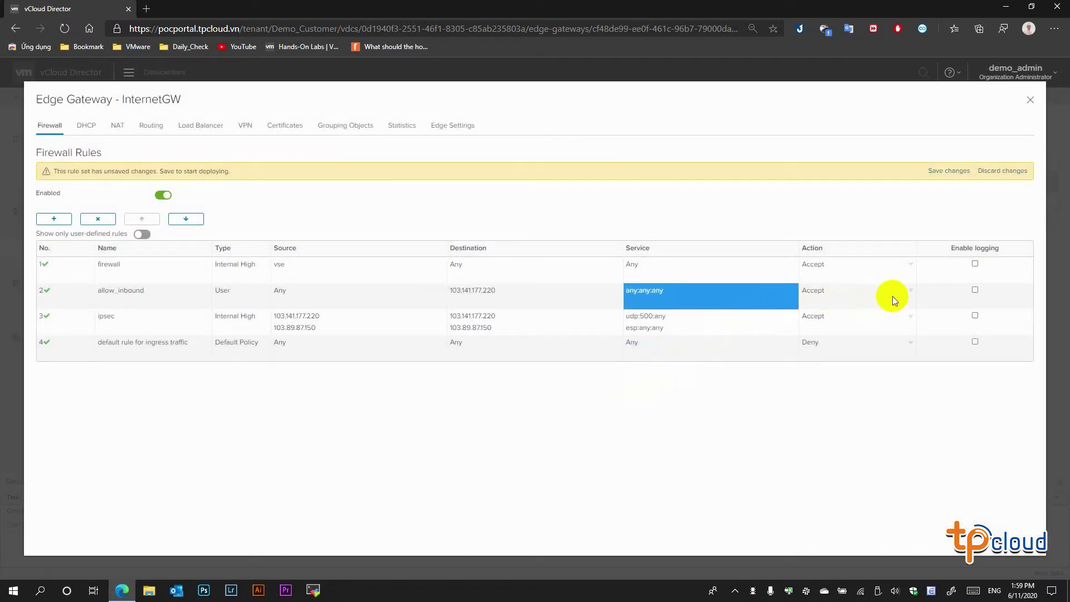
pyautogui.click(952, 172)
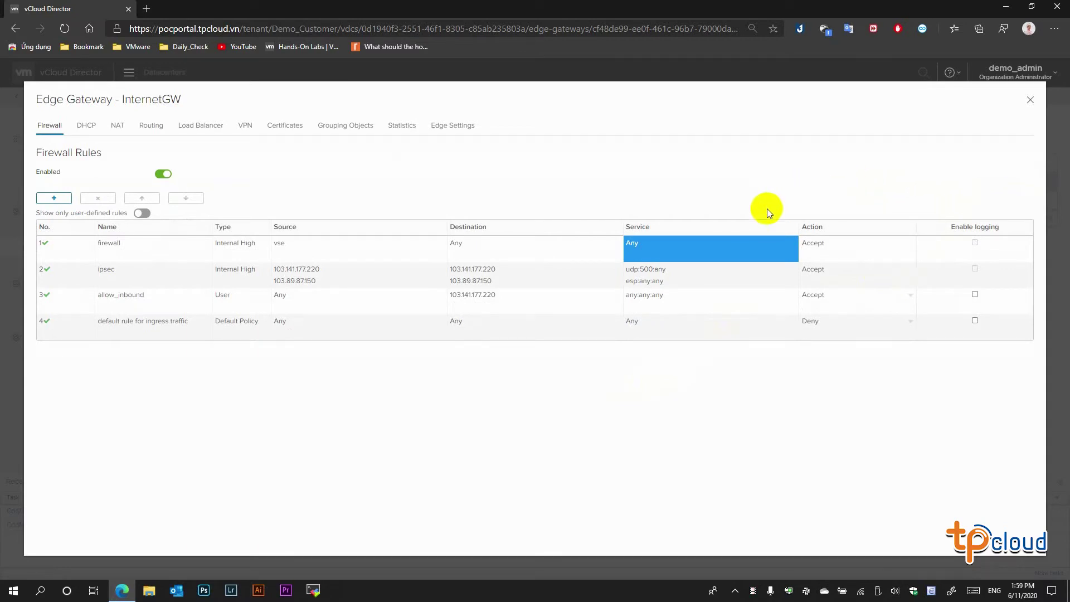
pyautogui.click(78, 303)
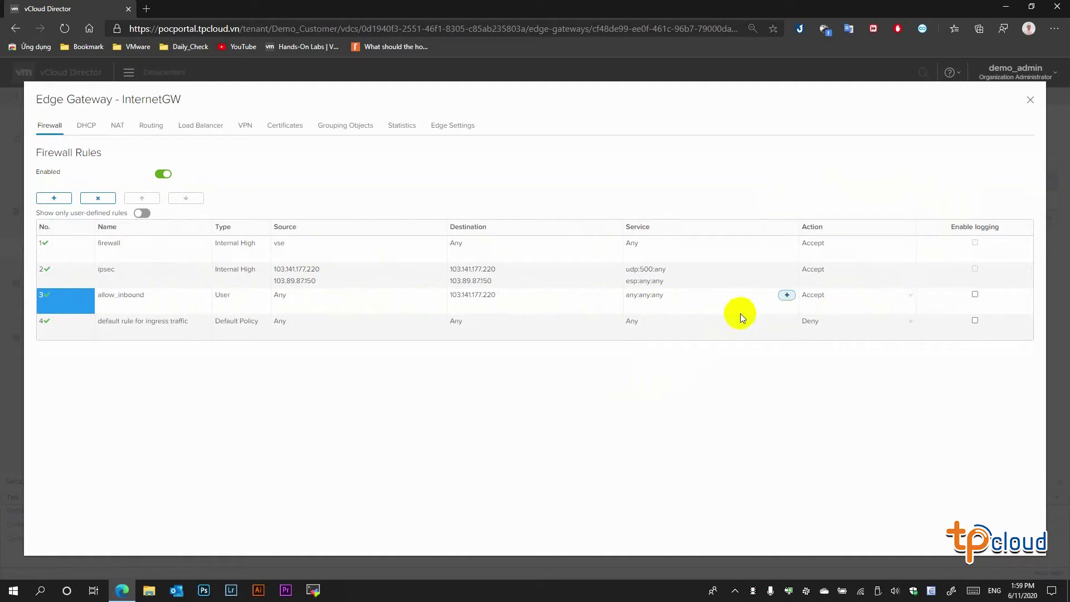
# - Ping 103.141.177.220 from a new Command Prompt, confirm replies with 0% loss, then close it
pyautogui.rightClick(13, 590)
pyautogui.click(43, 543)
pyautogui.write('cmd')
pyautogui.press('Return')
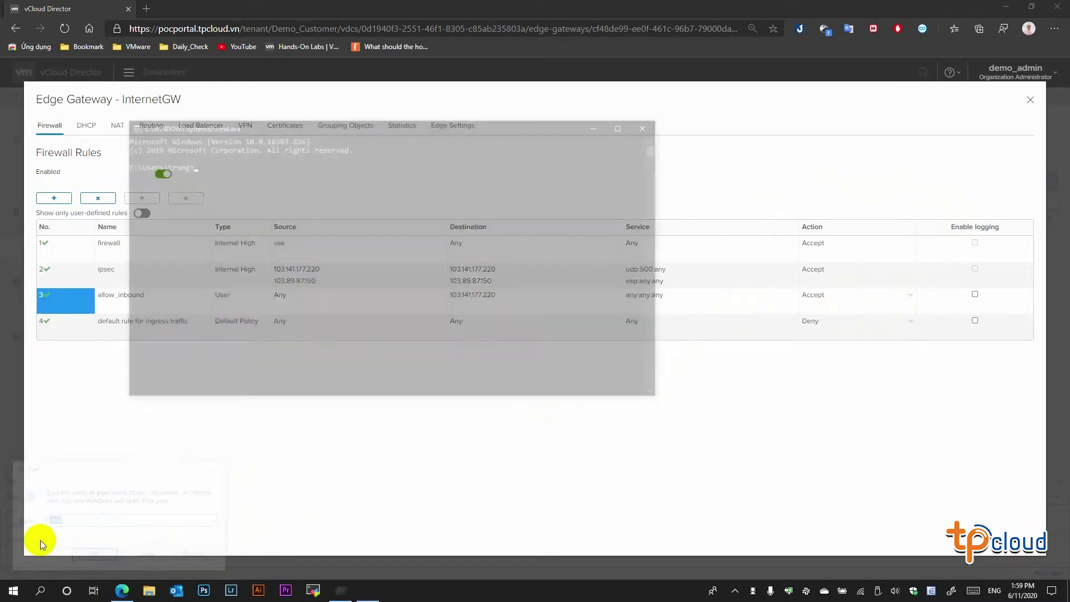
pyautogui.write('ping 10')
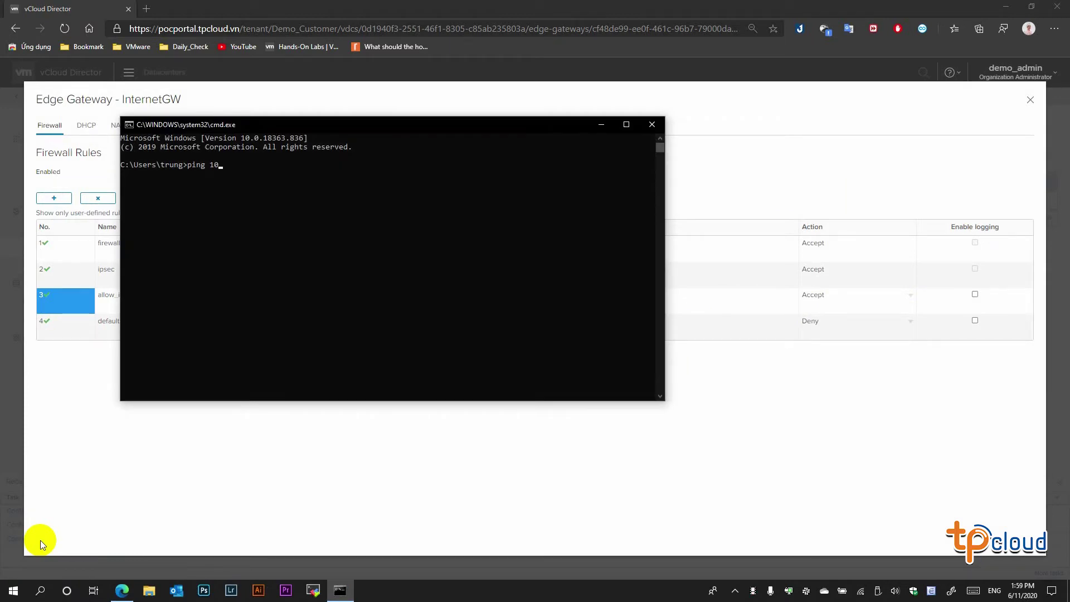
pyautogui.write('3.1414.141.177.220')
pyautogui.press('Return')
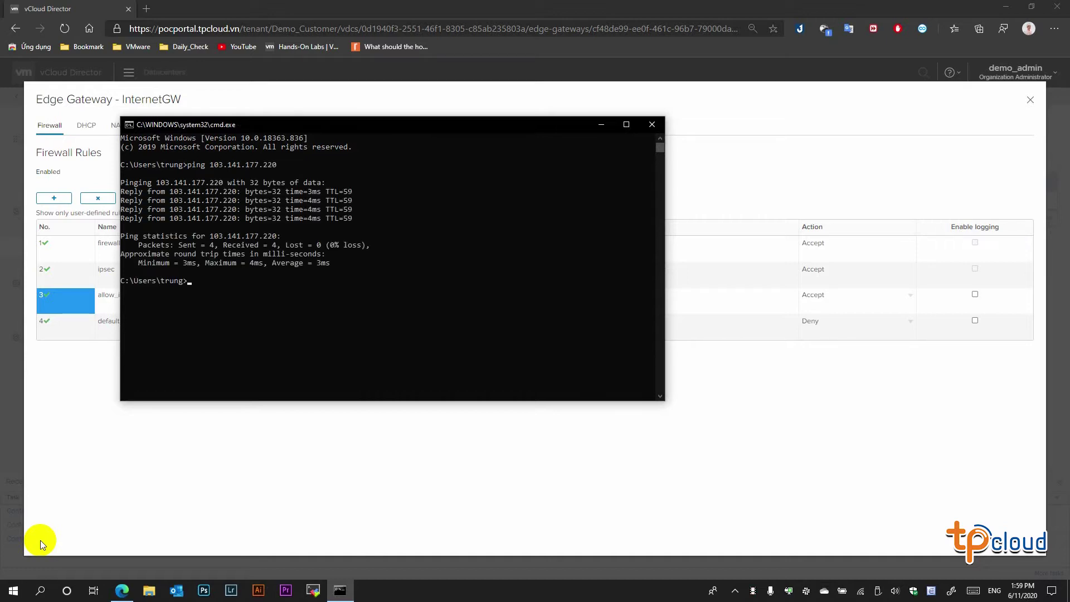
pyautogui.click(646, 125)
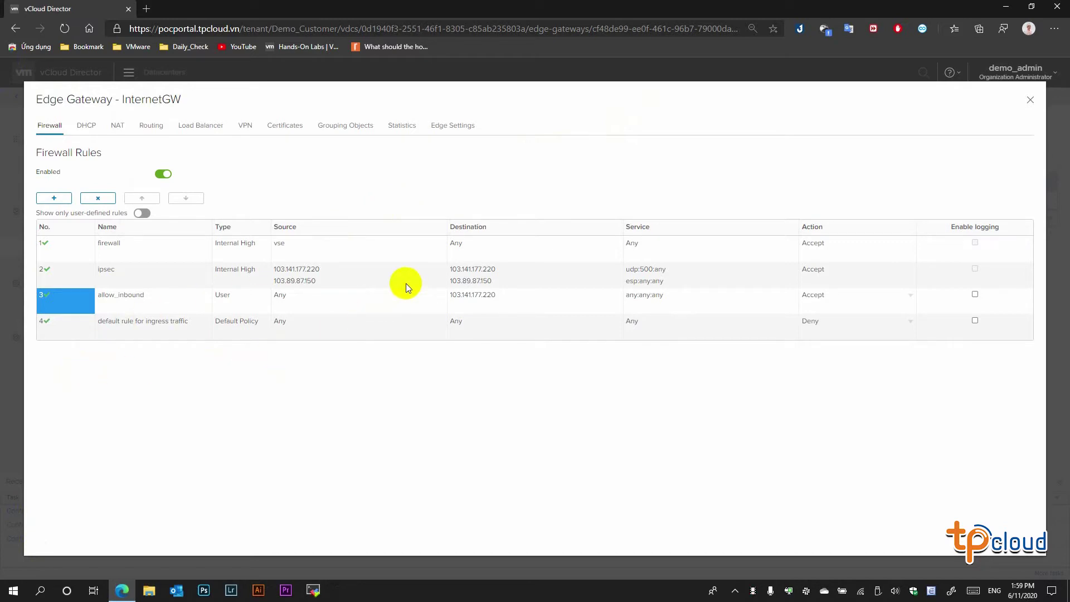
# - Delete the allow_inbound firewall rule and save the rule set
pyautogui.click(135, 300)
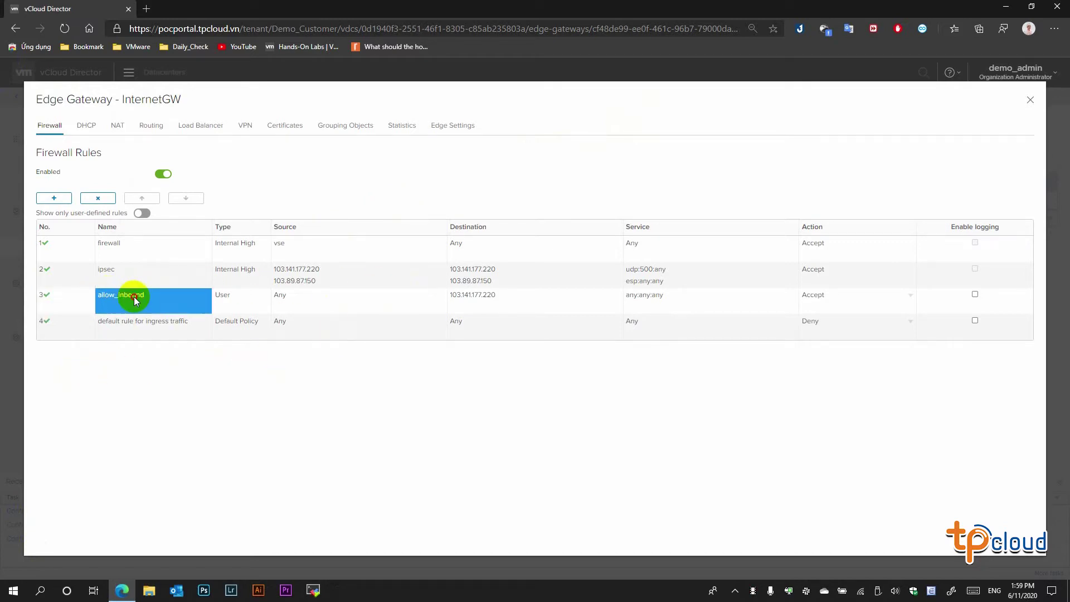
pyautogui.click(79, 299)
pyautogui.click(101, 200)
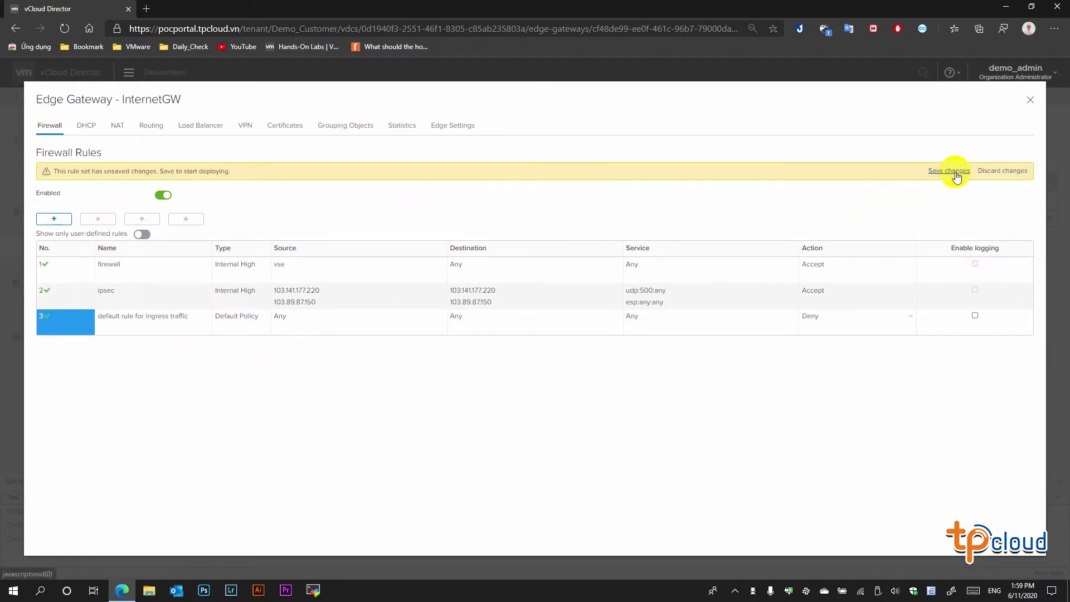
pyautogui.click(954, 171)
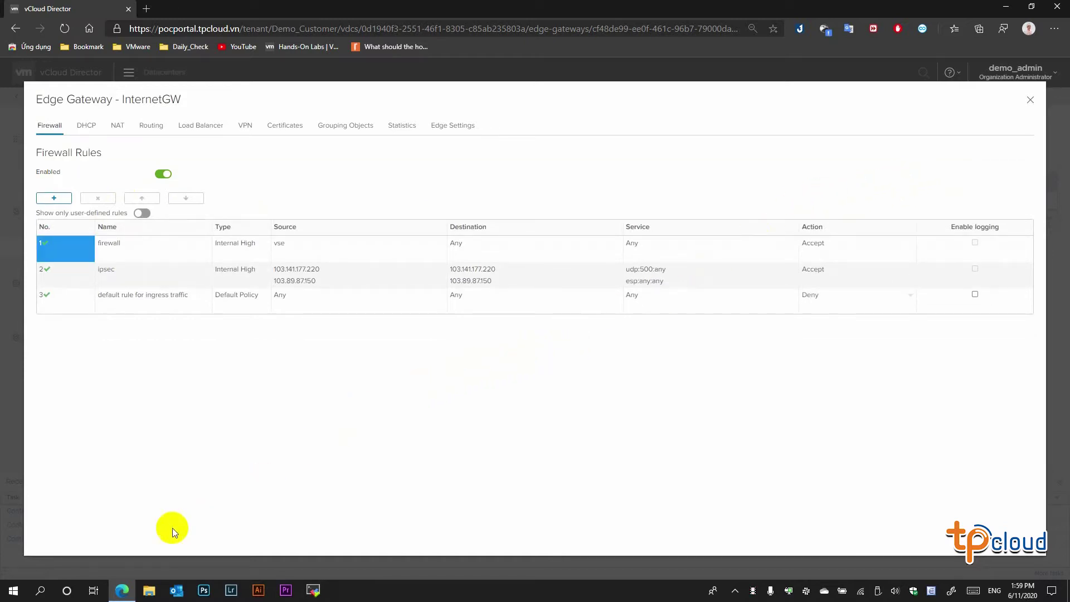
pyautogui.rightClick(13, 590)
pyautogui.click(38, 533)
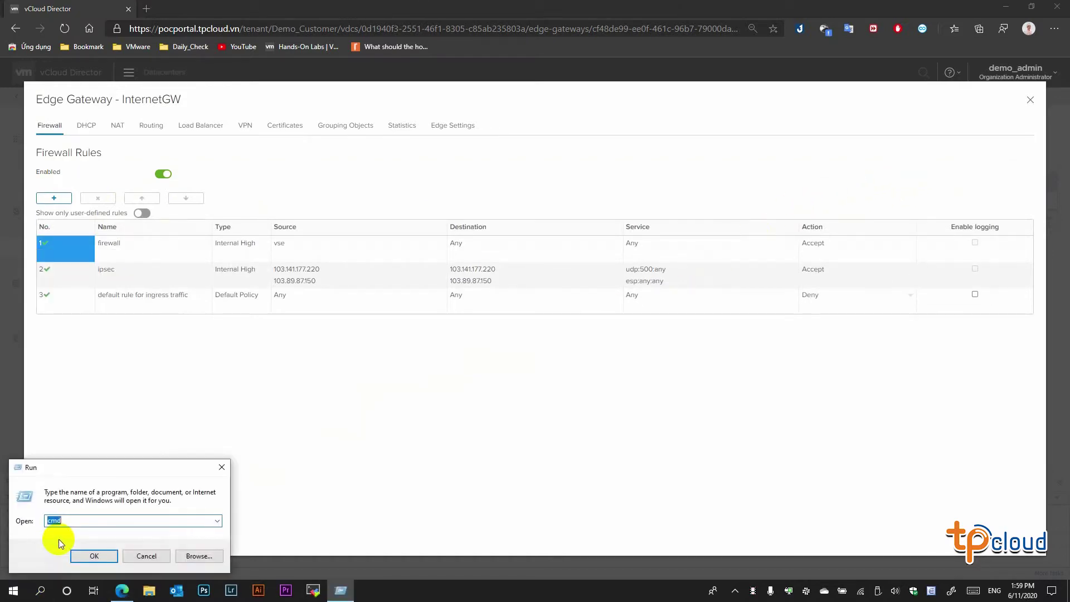
# - Ping 103.141.177.220 in a new Command Prompt, stop it after it times out, and return to the browser
pyautogui.write('cmd')
pyautogui.press('Return')
pyautogui.write('ping ')
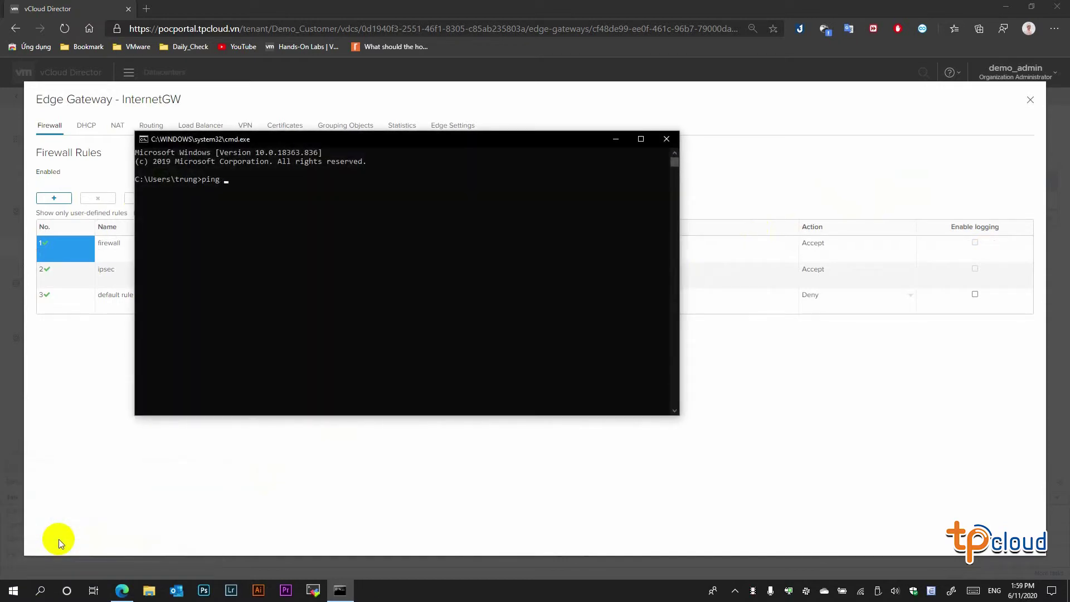
pyautogui.write('103.141.177.220')
pyautogui.press('Return')
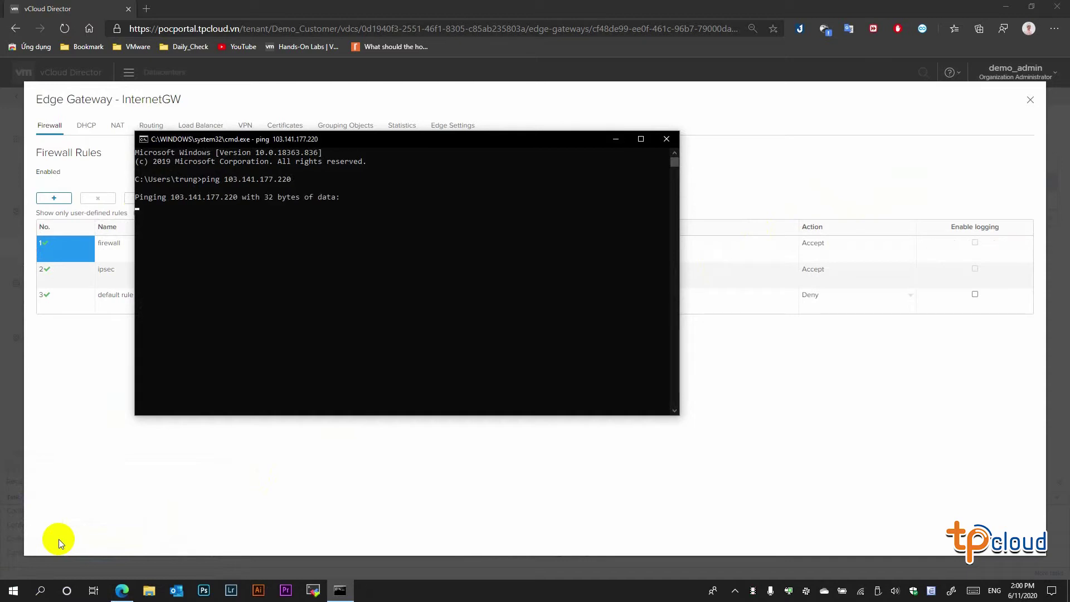
pyautogui.click(243, 274)
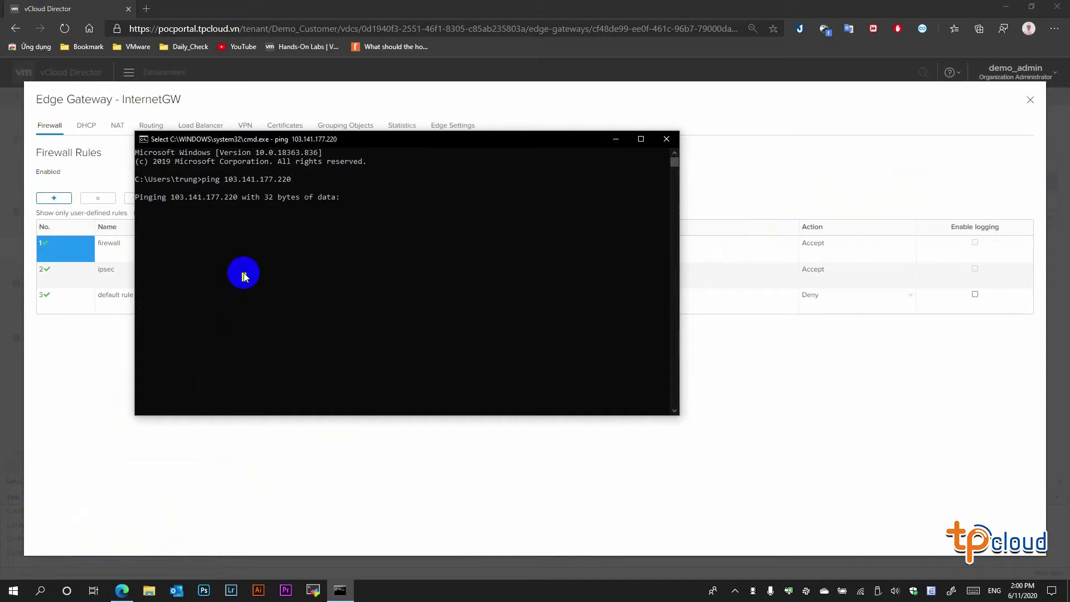
pyautogui.rightClick(313, 262)
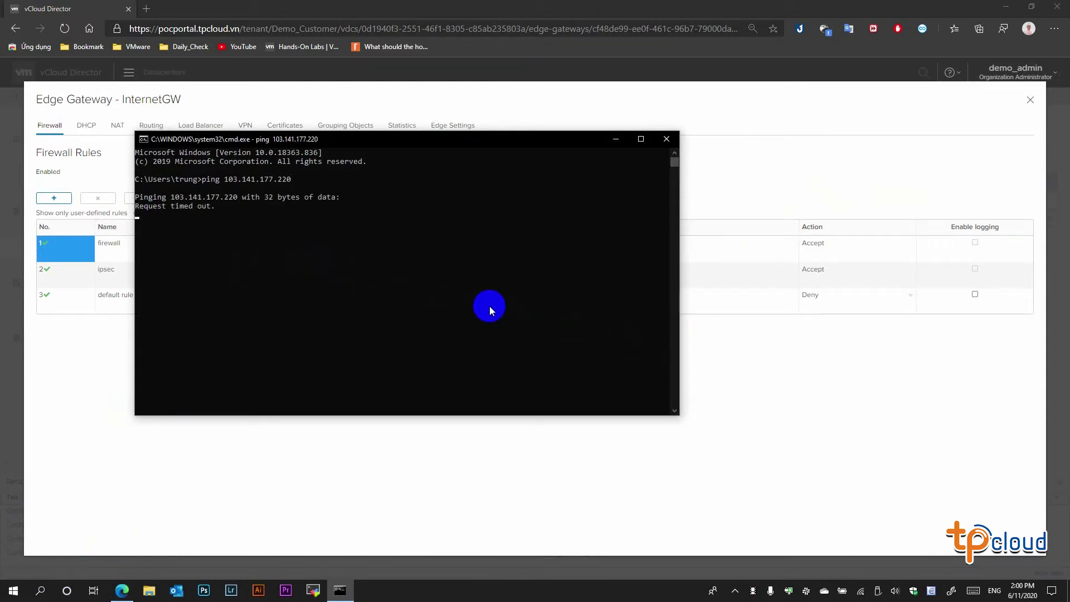
pyautogui.hotkey('ctrl', 'c')
pyautogui.click(827, 410)
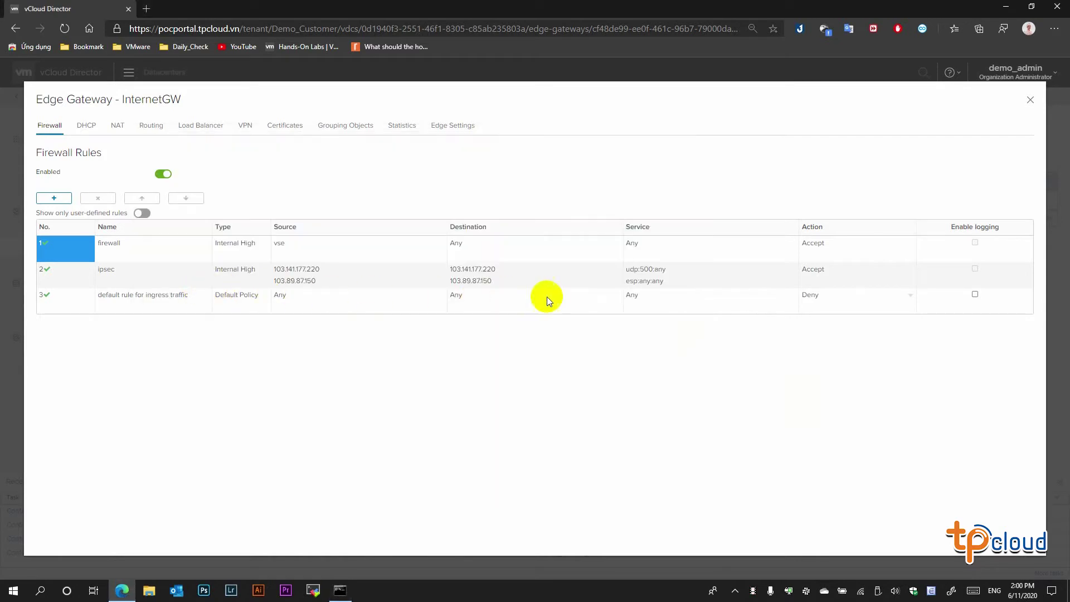
# - Change the default ingress rule 3 action from Deny to Accept and save
pyautogui.click(854, 298)
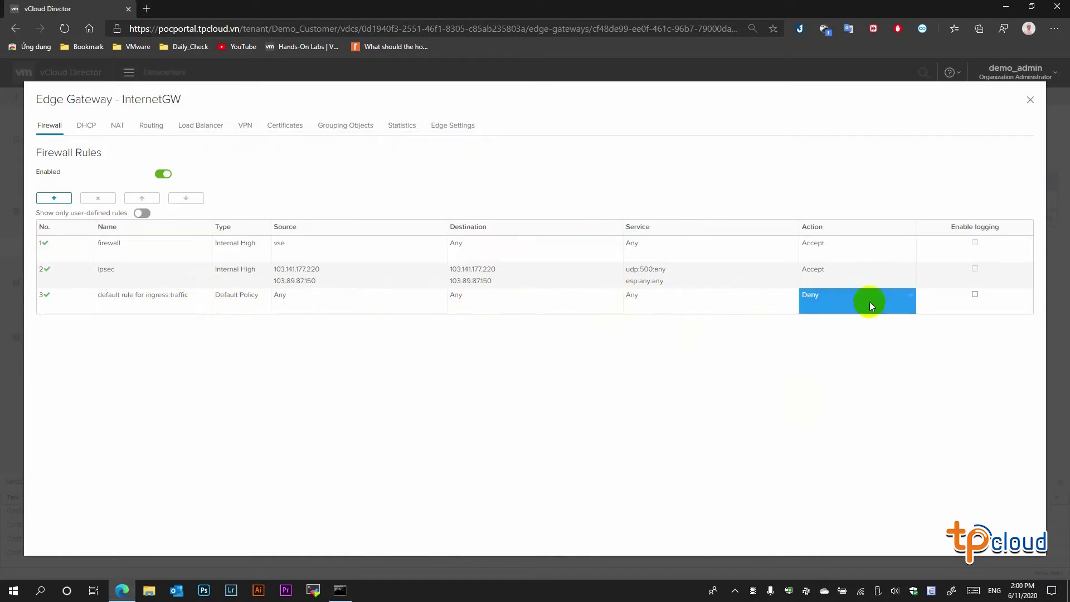
pyautogui.click(912, 298)
pyautogui.click(872, 317)
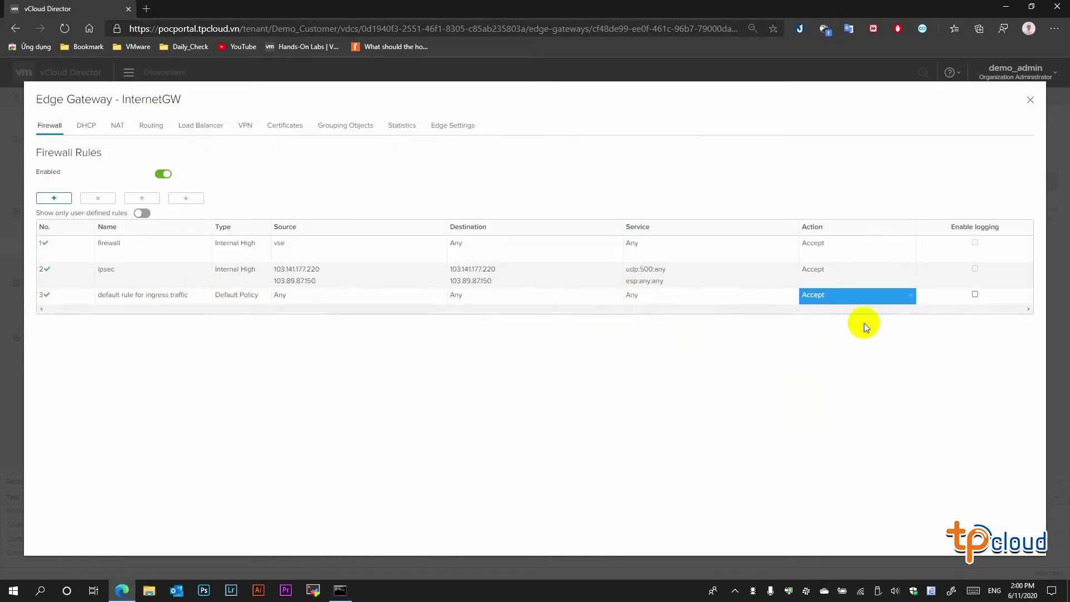
pyautogui.click(958, 172)
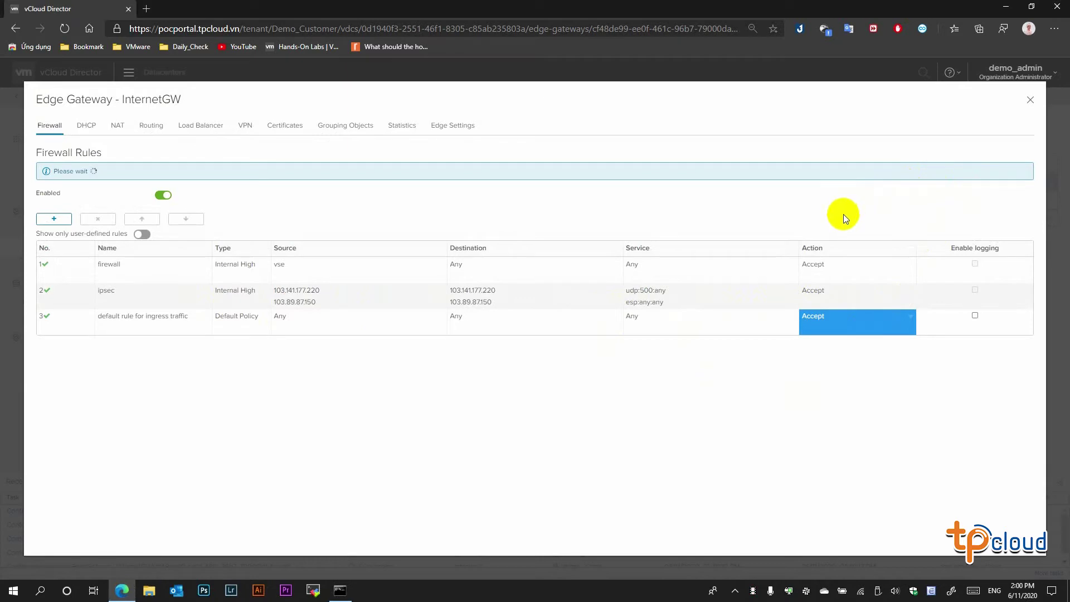
pyautogui.click(340, 590)
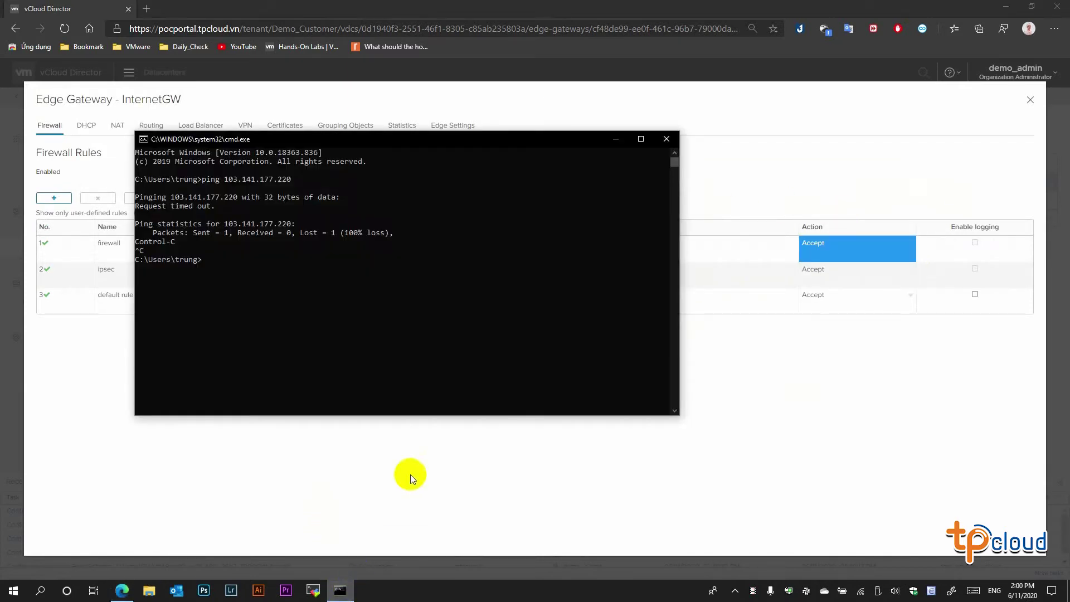
# - Rerun the previous ping to 103.141.177.220 from the command history
pyautogui.click(448, 326)
pyautogui.press('Up')
pyautogui.press('Return')
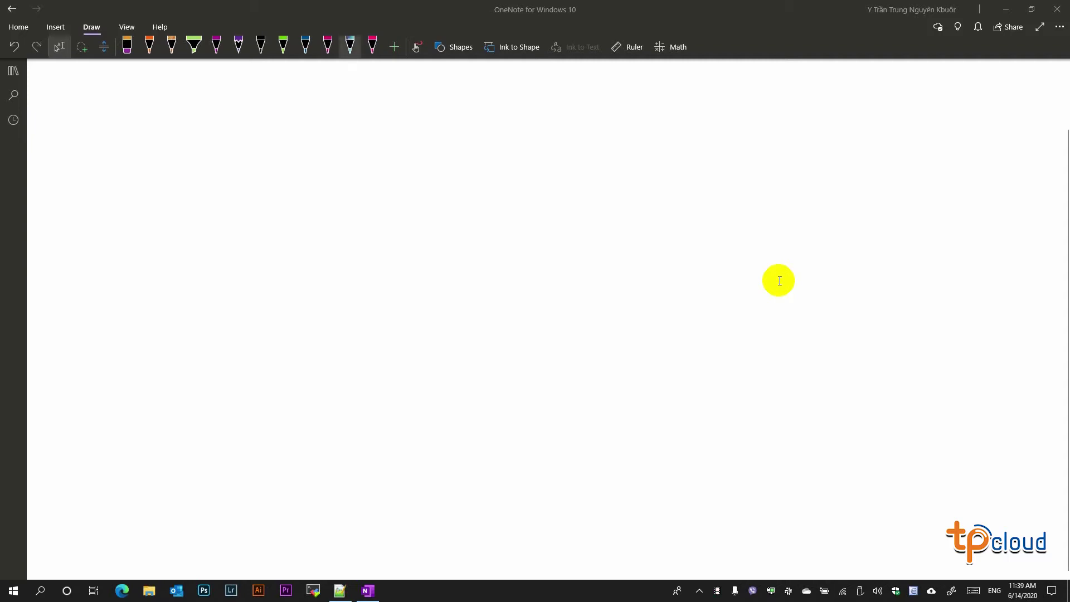
# - Draw three pink edge circles with crossed arrows, labelled Edge 1, Edge 2 and Edge 3
pyautogui.click(373, 45)
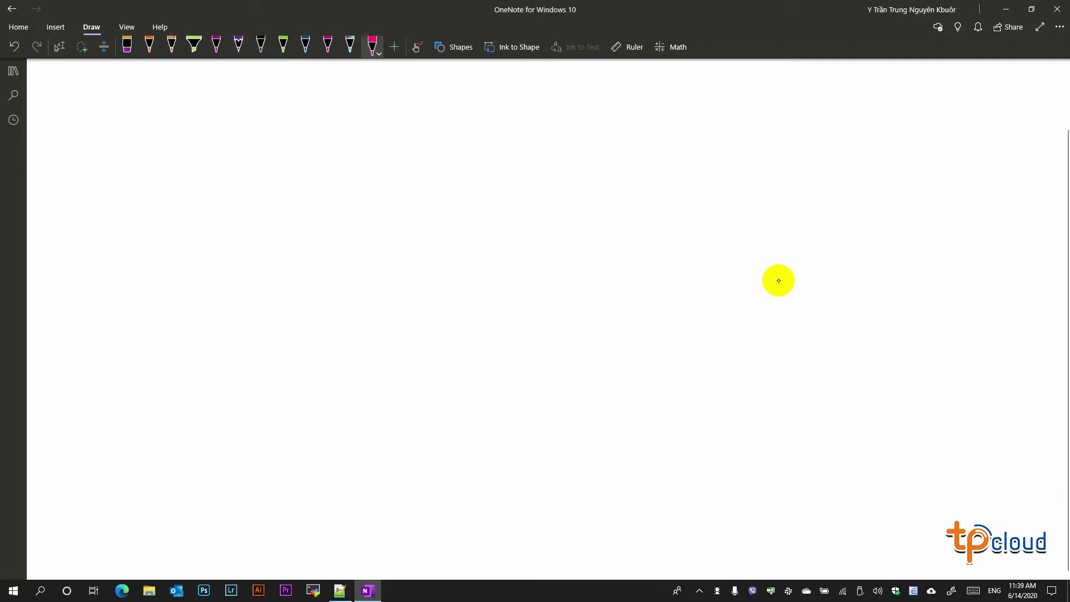
pyautogui.moveTo(222, 155)
pyautogui.mouseDown()
pyautogui.moveTo(211, 217)
pyautogui.moveTo(243, 185)
pyautogui.mouseUp()
pyautogui.moveTo(225, 265)
pyautogui.mouseDown()
pyautogui.moveTo(220, 325)
pyautogui.moveTo(255, 295)
pyautogui.mouseUp()
pyautogui.moveTo(229, 382)
pyautogui.mouseDown()
pyautogui.moveTo(241, 389)
pyautogui.moveTo(217, 459)
pyautogui.mouseUp()
pyautogui.moveTo(185, 416)
pyautogui.mouseDown()
pyautogui.moveTo(254, 418)
pyautogui.moveTo(186, 418)
pyautogui.mouseUp()
pyautogui.moveTo(189, 122)
pyautogui.mouseDown()
pyautogui.moveTo(187, 146)
pyautogui.moveTo(229, 144)
pyautogui.mouseUp()
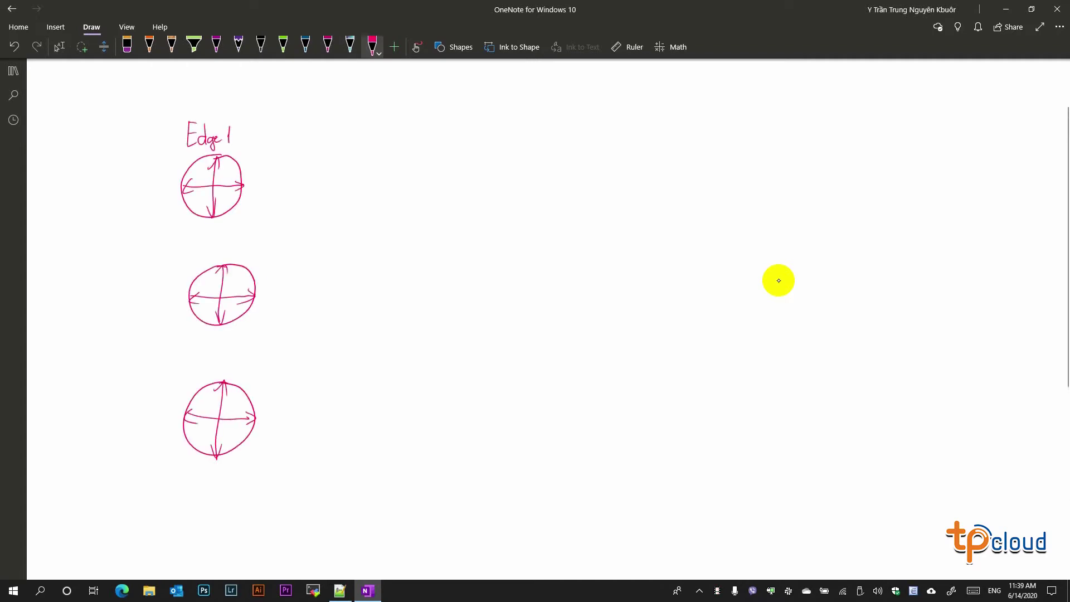
pyautogui.moveTo(188, 247); pyautogui.dragTo(225, 258)
pyautogui.moveTo(234, 241); pyautogui.dragTo(247, 257)
pyautogui.moveTo(191, 363); pyautogui.dragTo(222, 381)
pyautogui.moveTo(223, 371); pyautogui.dragTo(232, 374)
pyautogui.moveTo(240, 360); pyautogui.dragTo(245, 376)
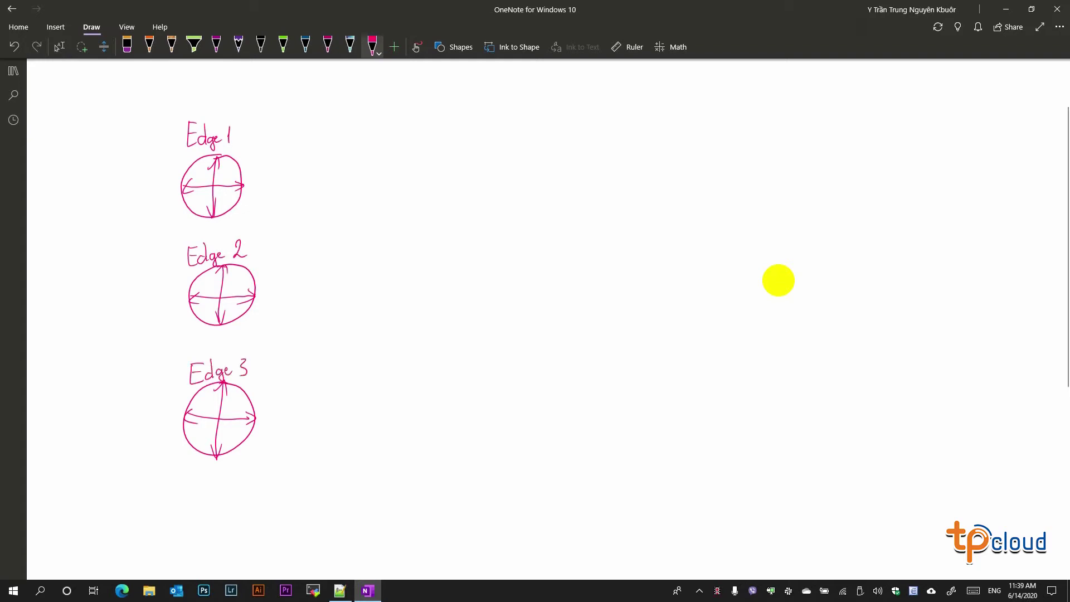
# - Draw two black boxes labelled VM01 and VM02
pyautogui.click(261, 44)
pyautogui.moveTo(544, 237); pyautogui.dragTo(614, 231)
pyautogui.moveTo(552, 207)
pyautogui.mouseDown()
pyautogui.moveTo(564, 220)
pyautogui.moveTo(581, 208)
pyautogui.mouseUp()
pyautogui.moveTo(584, 209); pyautogui.dragTo(598, 219)
pyautogui.moveTo(553, 378)
pyautogui.mouseDown()
pyautogui.moveTo(606, 330)
pyautogui.moveTo(560, 379)
pyautogui.mouseUp()
pyautogui.moveTo(560, 348); pyautogui.dragTo(601, 356)
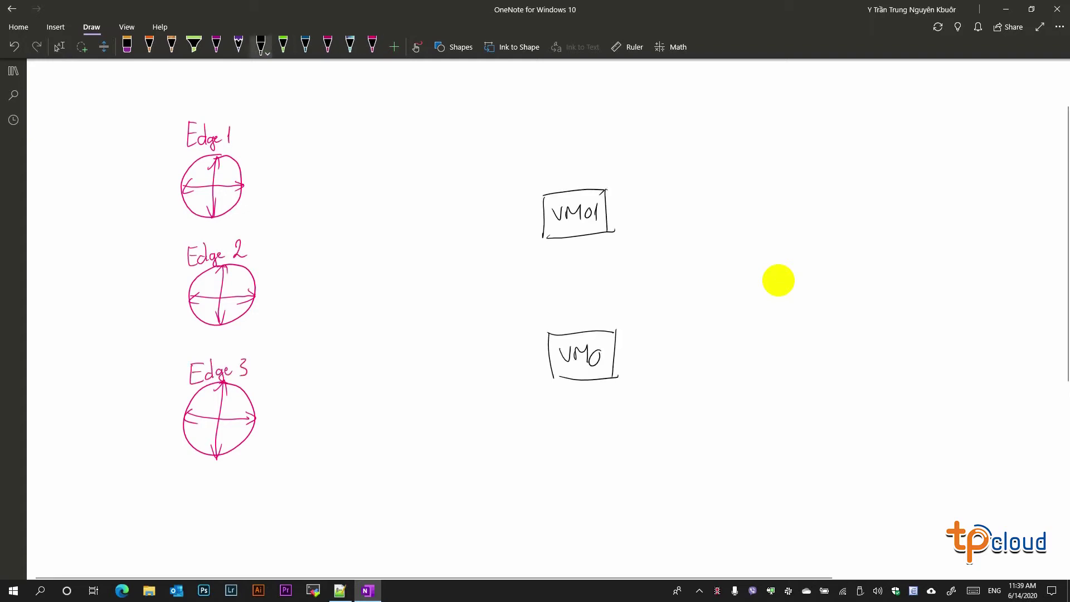
# - Draw lines connecting each edge circle to VM01 and VM02
pyautogui.click(283, 45)
pyautogui.moveTo(241, 177); pyautogui.dragTo(541, 221)
pyautogui.moveTo(255, 295); pyautogui.dragTo(544, 233)
pyautogui.moveTo(253, 429); pyautogui.dragTo(551, 239)
pyautogui.click(305, 45)
pyautogui.moveTo(241, 197); pyautogui.dragTo(555, 365)
pyautogui.moveTo(259, 306); pyautogui.dragTo(554, 365)
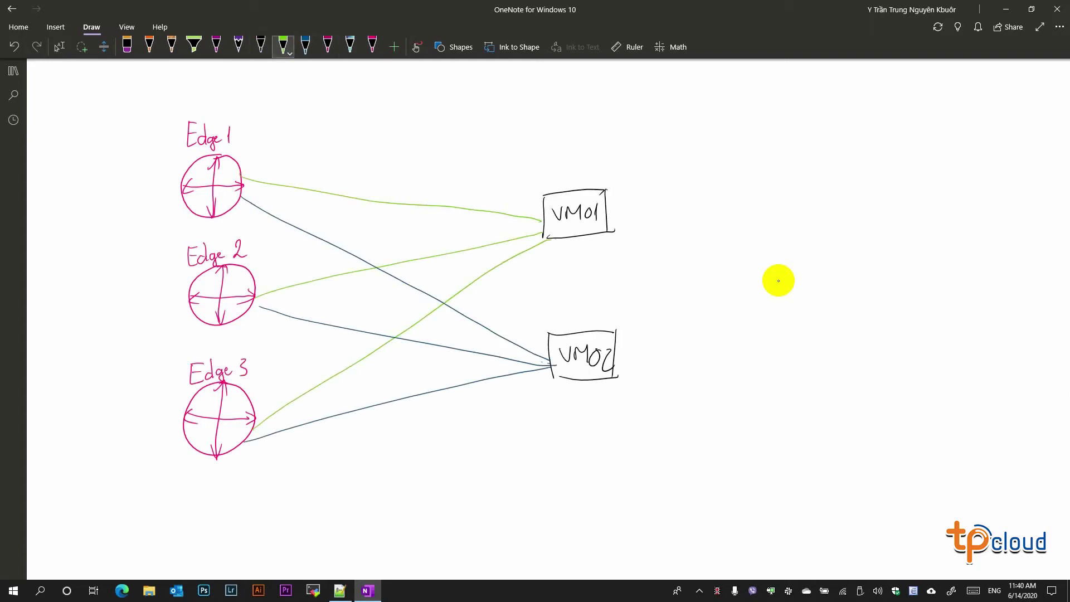
# - Label the connecting lines as routed networks 01 to 06 in green and blue ink
pyautogui.moveTo(309, 167); pyautogui.dragTo(440, 198)
pyautogui.moveTo(384, 245)
pyautogui.mouseDown()
pyautogui.moveTo(386, 261)
pyautogui.moveTo(493, 233)
pyautogui.mouseUp()
pyautogui.moveTo(279, 398); pyautogui.dragTo(370, 341)
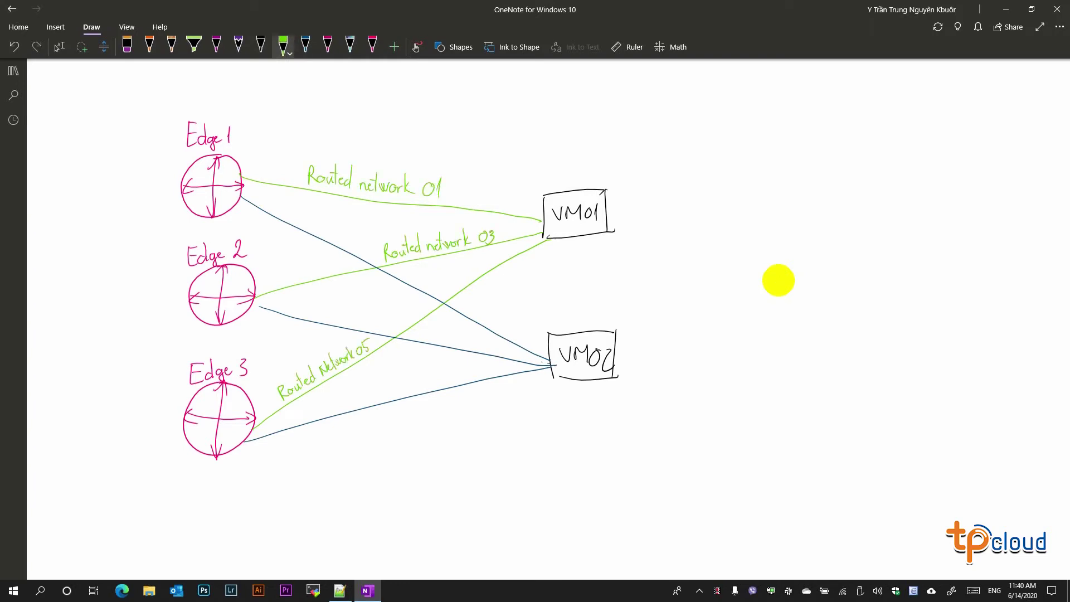
pyautogui.click(305, 45)
pyautogui.moveTo(263, 195); pyautogui.dragTo(337, 238)
pyautogui.moveTo(285, 299); pyautogui.dragTo(372, 329)
pyautogui.moveTo(339, 396); pyautogui.dragTo(379, 404)
pyautogui.moveTo(389, 390); pyautogui.dragTo(430, 379)
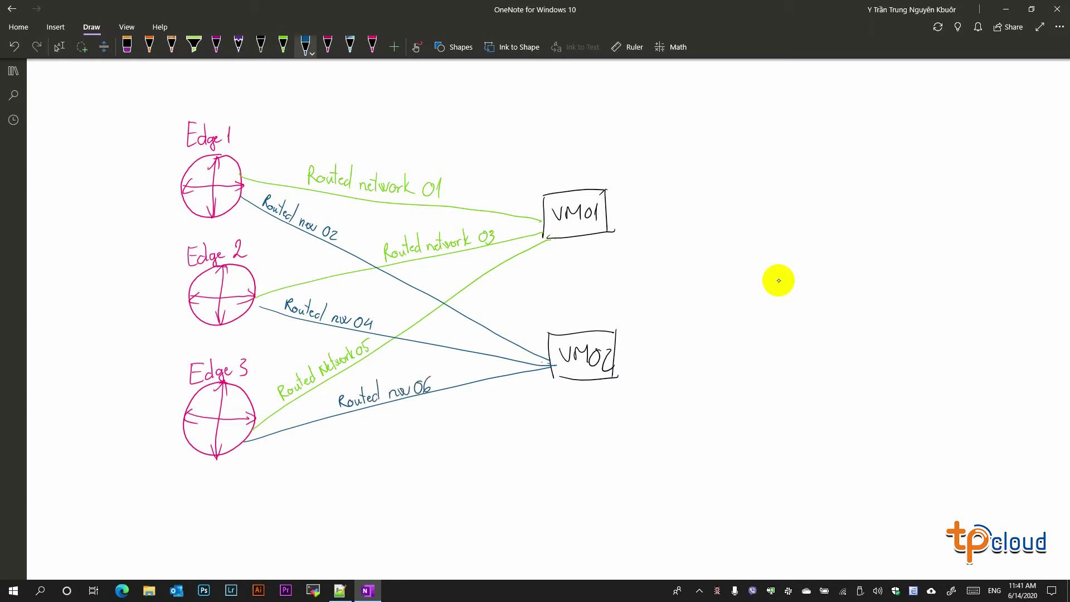
# - Add a purple arrowhead to the dashed VM link
pyautogui.click(239, 45)
pyautogui.scroll(-1, 779, 280)
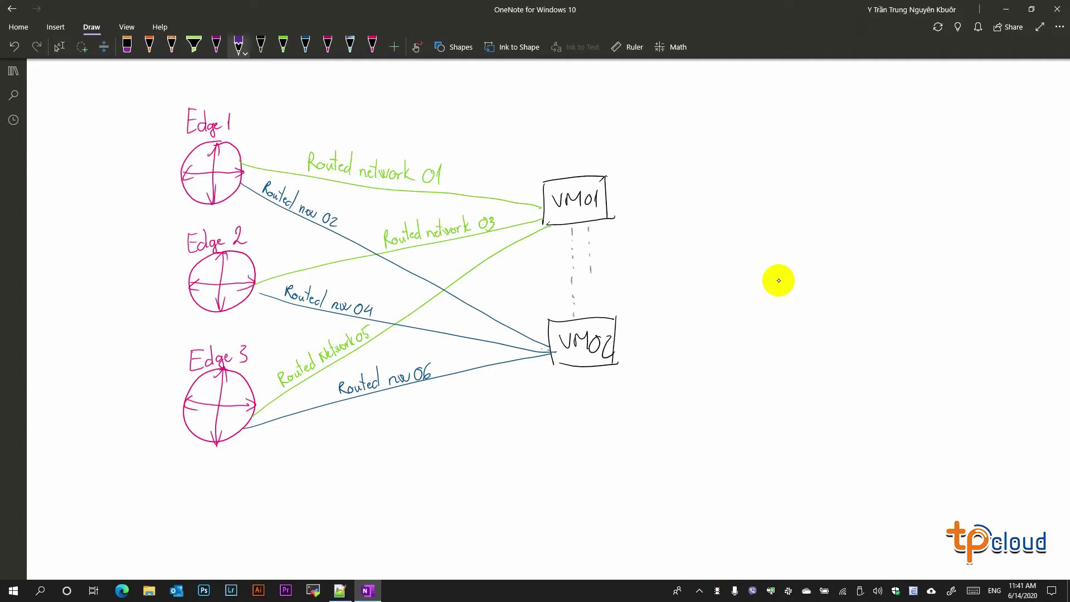
pyautogui.moveTo(567, 238); pyautogui.dragTo(574, 237)
# - Draw hatched orange FW boxes beside Edge 1, Edge 2 and Edge 3
pyautogui.click(149, 45)
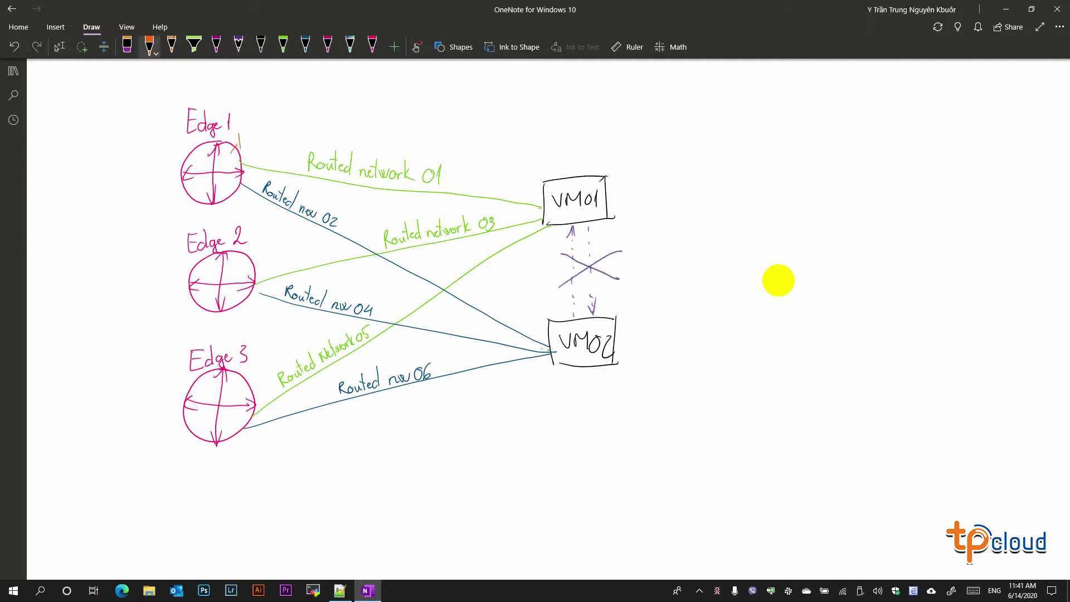
pyautogui.moveTo(239, 133); pyautogui.dragTo(241, 148)
pyautogui.moveTo(238, 133); pyautogui.dragTo(268, 124)
pyautogui.moveTo(270, 120); pyautogui.dragTo(271, 141)
pyautogui.moveTo(241, 149); pyautogui.dragTo(274, 140)
pyautogui.moveTo(248, 132); pyautogui.dragTo(242, 146)
pyautogui.moveTo(255, 130); pyautogui.dragTo(248, 146)
pyautogui.moveTo(261, 127); pyautogui.dragTo(255, 143)
pyautogui.moveTo(255, 246); pyautogui.dragTo(257, 266)
pyautogui.moveTo(255, 246); pyautogui.dragTo(280, 235)
pyautogui.moveTo(280, 231); pyautogui.dragTo(284, 255)
pyautogui.moveTo(257, 267); pyautogui.dragTo(293, 254)
pyautogui.moveTo(265, 242); pyautogui.dragTo(263, 263)
pyautogui.moveTo(279, 238); pyautogui.dragTo(270, 260)
pyautogui.moveTo(270, 241); pyautogui.dragTo(282, 254)
pyautogui.moveTo(236, 438); pyautogui.dragTo(236, 463)
pyautogui.moveTo(237, 438); pyautogui.dragTo(282, 435)
pyautogui.moveTo(282, 436); pyautogui.dragTo(288, 462)
pyautogui.moveTo(236, 463)
pyautogui.mouseDown()
pyautogui.moveTo(288, 463)
pyautogui.moveTo(239, 462)
pyautogui.moveTo(250, 463)
pyautogui.mouseUp()
pyautogui.moveTo(287, 429); pyautogui.dragTo(289, 440)
pyautogui.moveTo(295, 432); pyautogui.dragTo(312, 425)
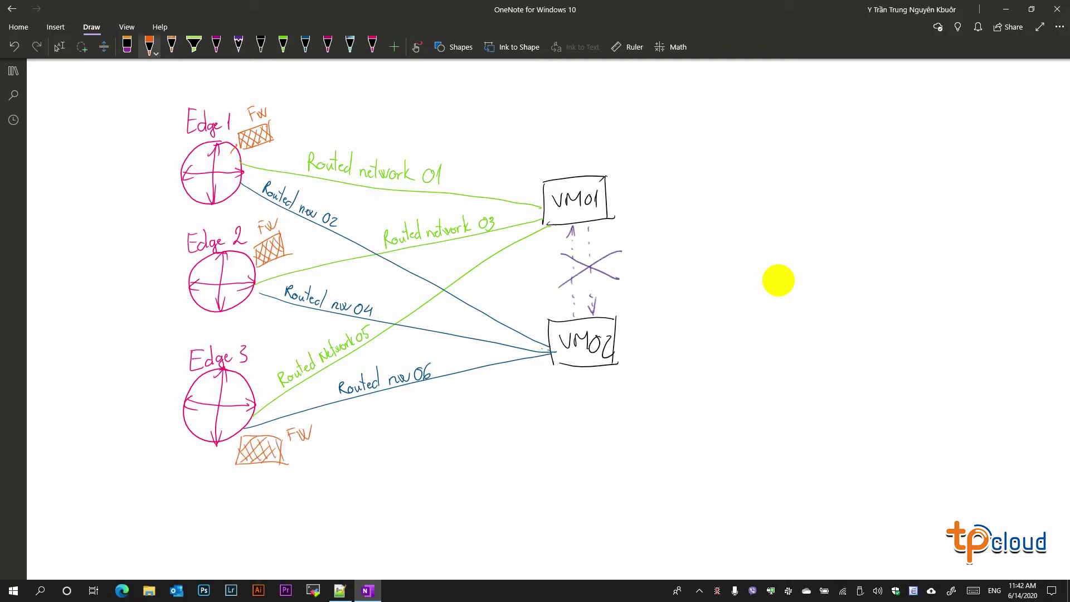
# - Draw a black Distributed FW box with arrows to each of the three edges
pyautogui.click(261, 45)
pyautogui.moveTo(43, 127)
pyautogui.mouseDown()
pyautogui.moveTo(41, 200)
pyautogui.moveTo(132, 124)
pyautogui.mouseUp()
pyautogui.moveTo(132, 124); pyautogui.dragTo(134, 195)
pyautogui.moveTo(40, 201); pyautogui.dragTo(136, 195)
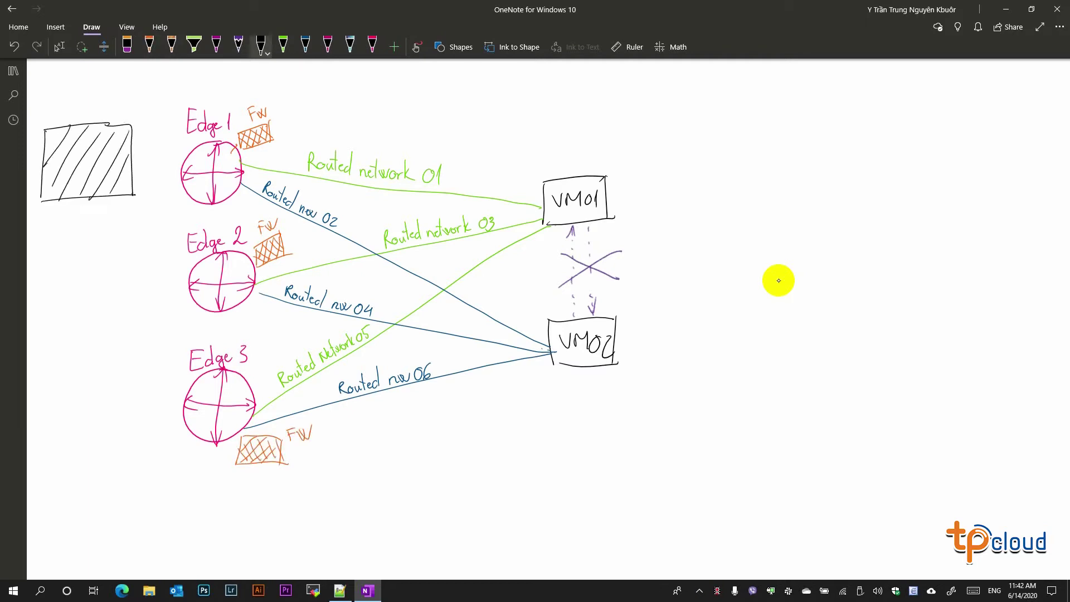
pyautogui.moveTo(45, 134); pyautogui.dragTo(126, 192)
pyautogui.moveTo(41, 82)
pyautogui.mouseDown()
pyautogui.moveTo(60, 103)
pyautogui.moveTo(124, 75)
pyautogui.mouseUp()
pyautogui.moveTo(136, 165); pyautogui.dragTo(172, 166)
pyautogui.moveTo(134, 165); pyautogui.dragTo(174, 244)
pyautogui.moveTo(128, 195); pyautogui.dragTo(168, 380)
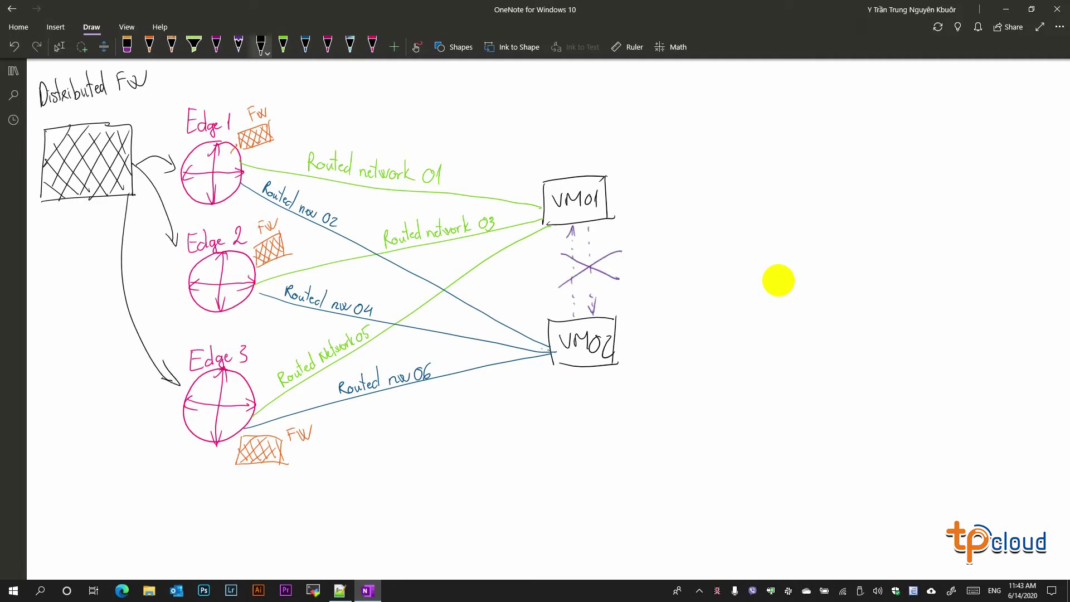
# - Relabel the three FW boxes as DFW
pyautogui.moveTo(248, 107); pyautogui.dragTo(272, 118)
pyautogui.moveTo(283, 102); pyautogui.dragTo(314, 94)
pyautogui.moveTo(262, 220); pyautogui.dragTo(282, 232)
pyautogui.moveTo(288, 225); pyautogui.dragTo(312, 224)
pyautogui.moveTo(288, 428); pyautogui.dragTo(332, 440)
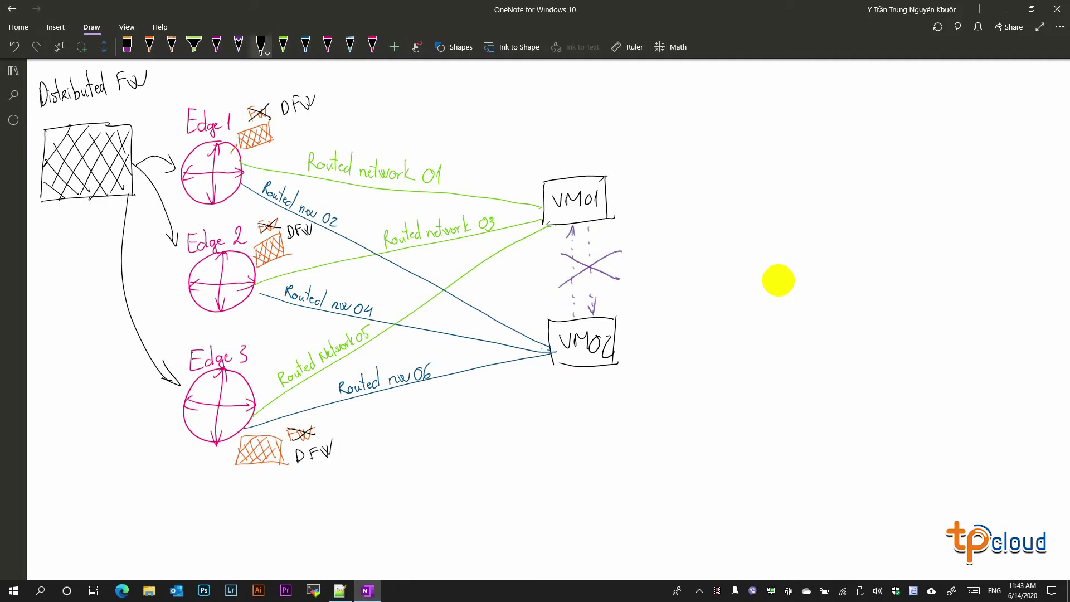
pyautogui.scroll(-4, 778, 281)
pyautogui.moveTo(228, 359); pyautogui.dragTo(269, 377)
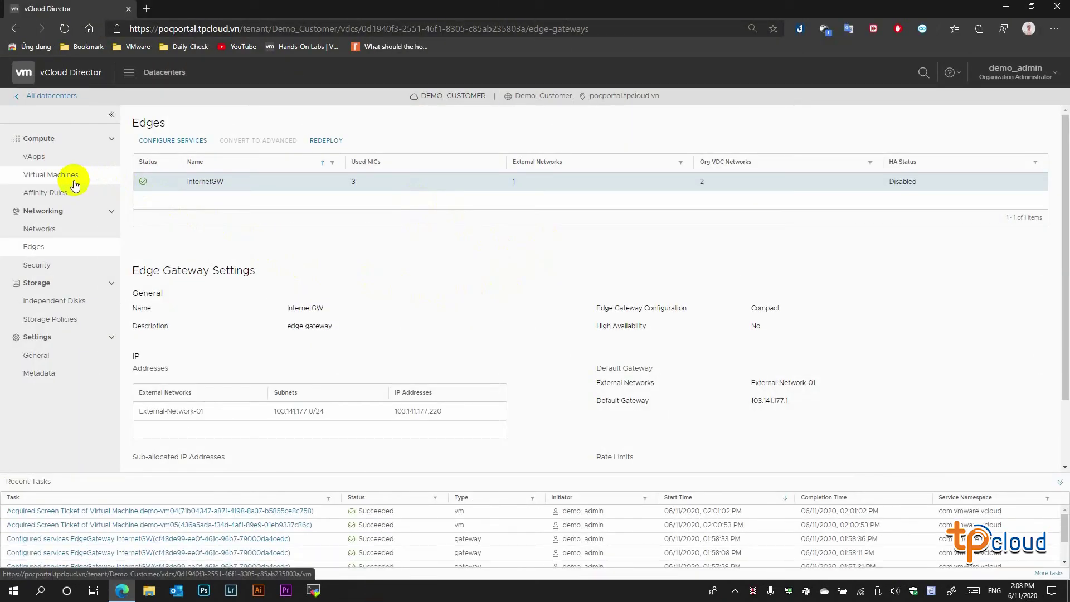
# - Review demo-vm04's details and its hardware network settings
pyautogui.click(74, 181)
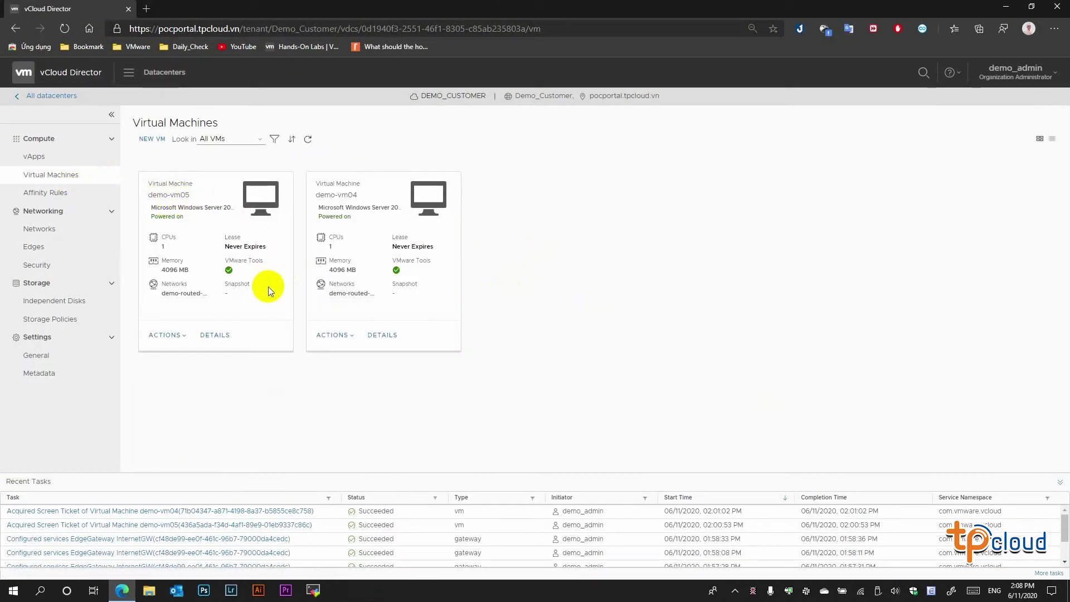
pyautogui.click(359, 195)
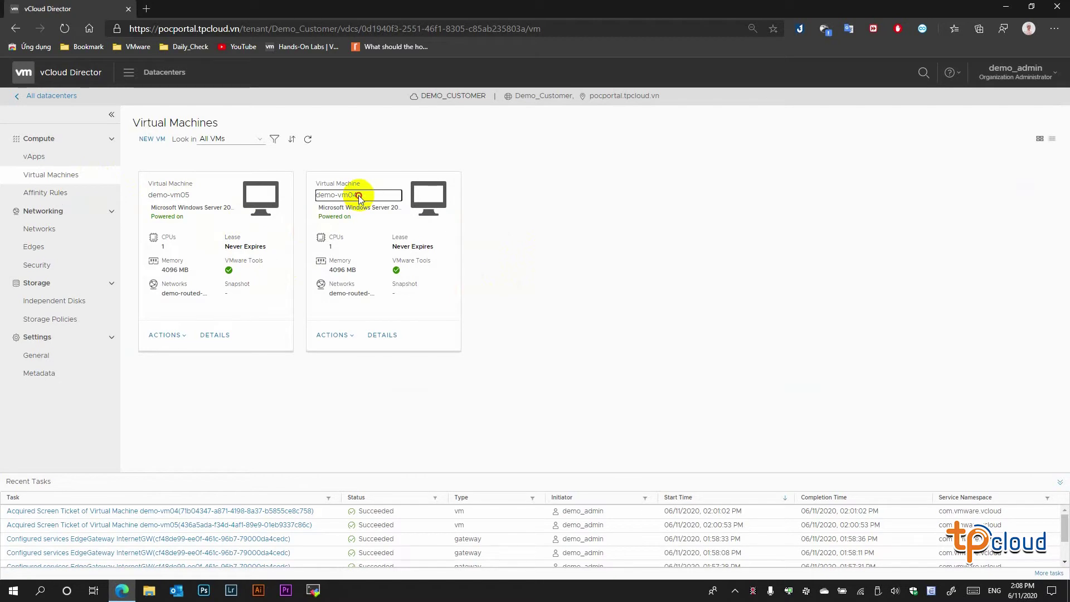
pyautogui.moveTo(359, 195); pyautogui.dragTo(313, 195)
pyautogui.click(382, 335)
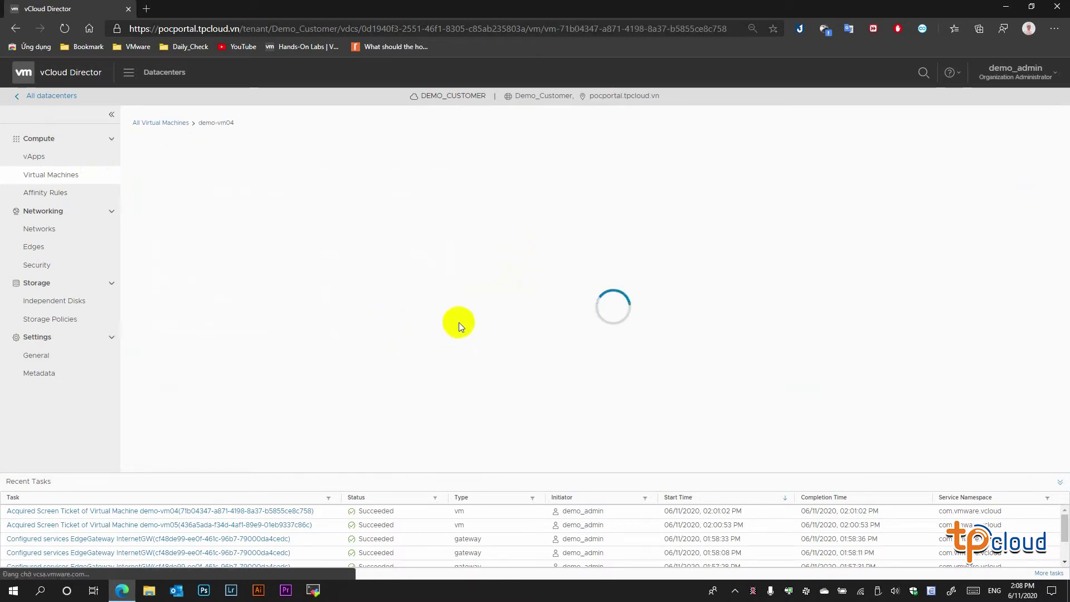
pyautogui.click(179, 350)
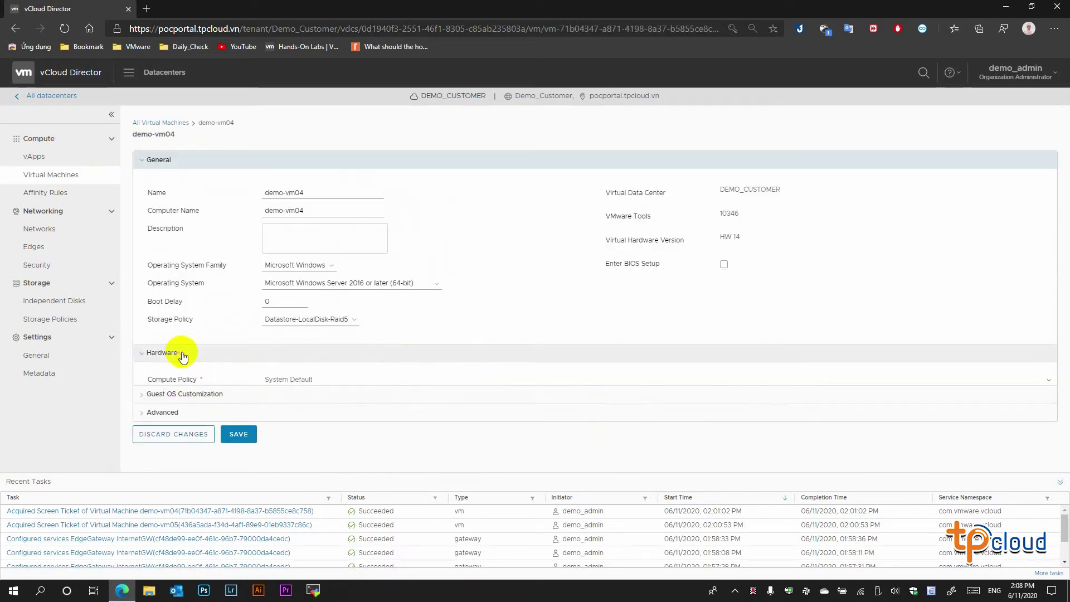
pyautogui.scroll(-1, 212, 352)
pyautogui.scroll(-6, 213, 352)
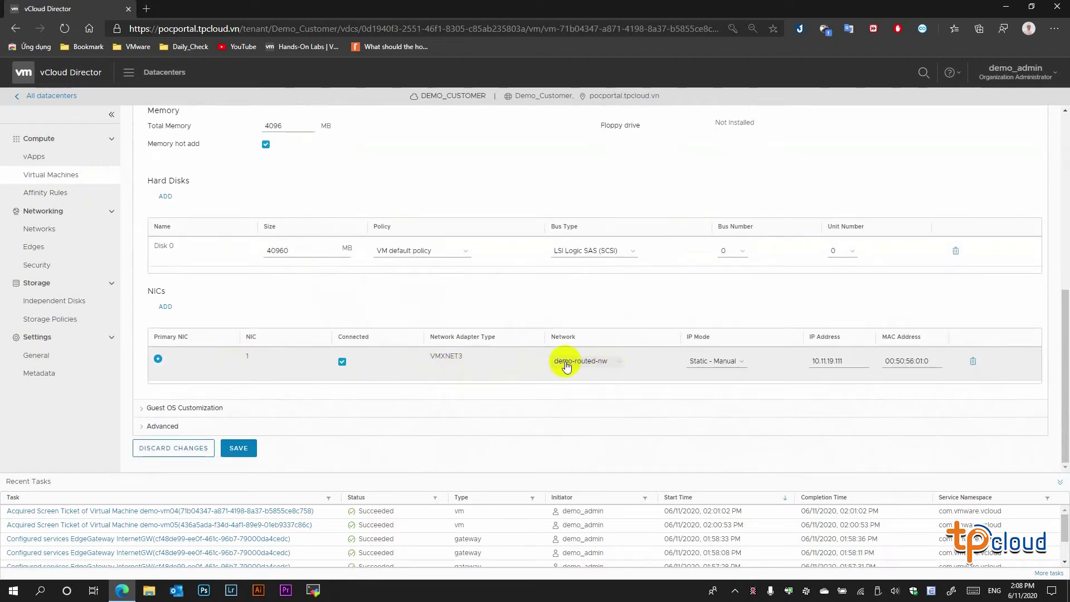
pyautogui.scroll(8, 577, 363)
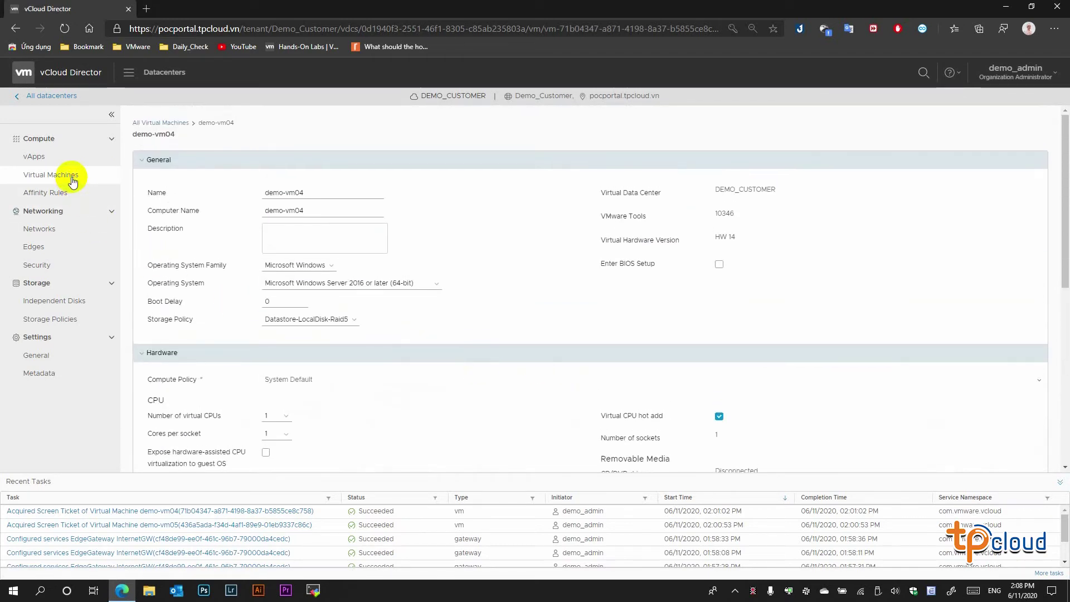
pyautogui.click(73, 181)
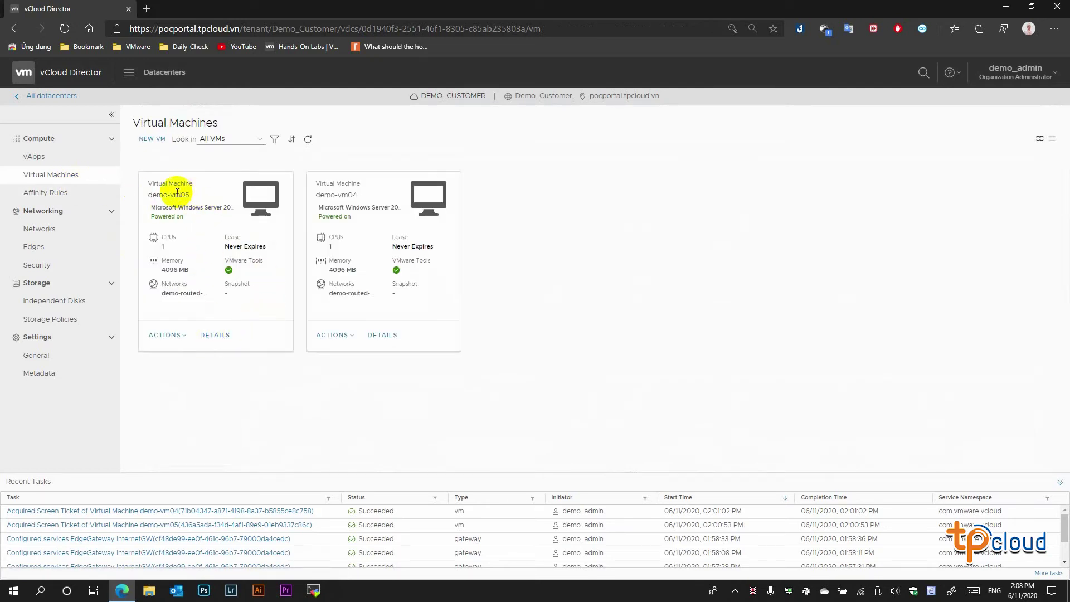
# - Check demo-vm05's hardware NIC network and IP, then launch its web console
pyautogui.click(218, 335)
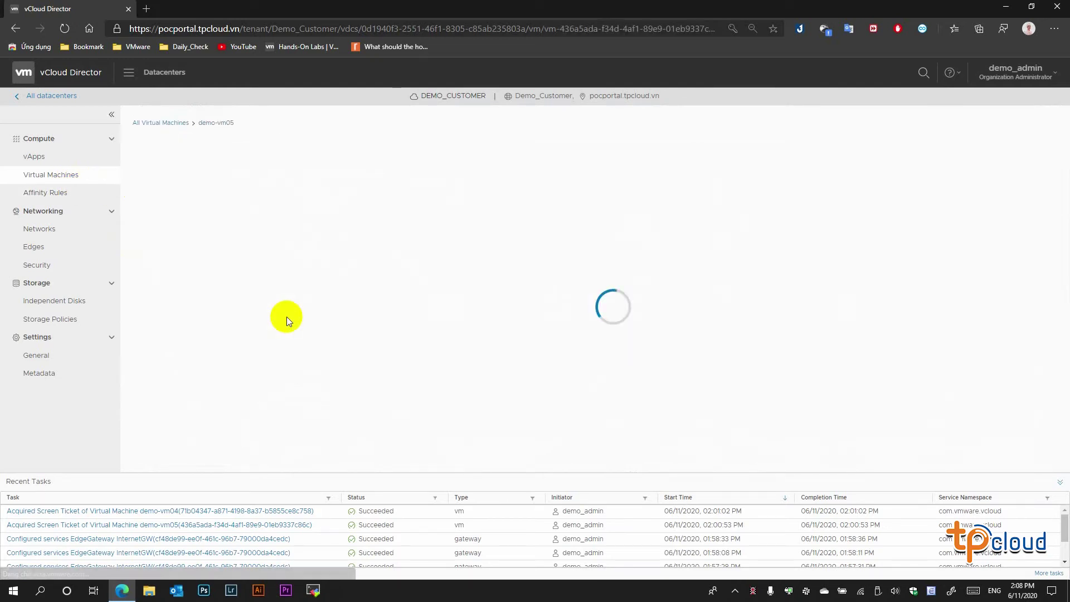
pyautogui.click(335, 359)
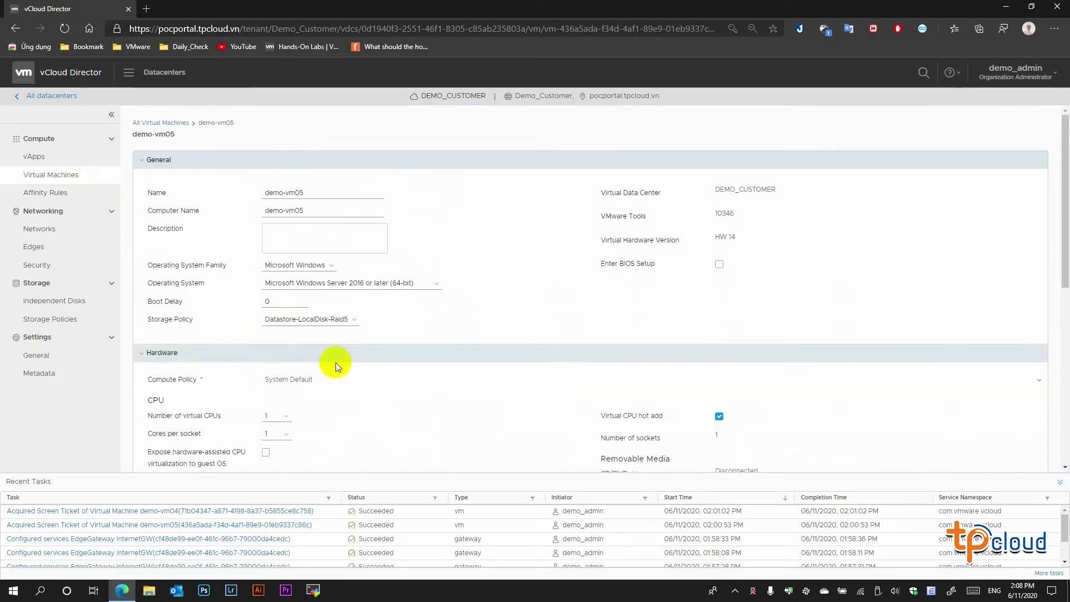
pyautogui.scroll(-8, 335, 362)
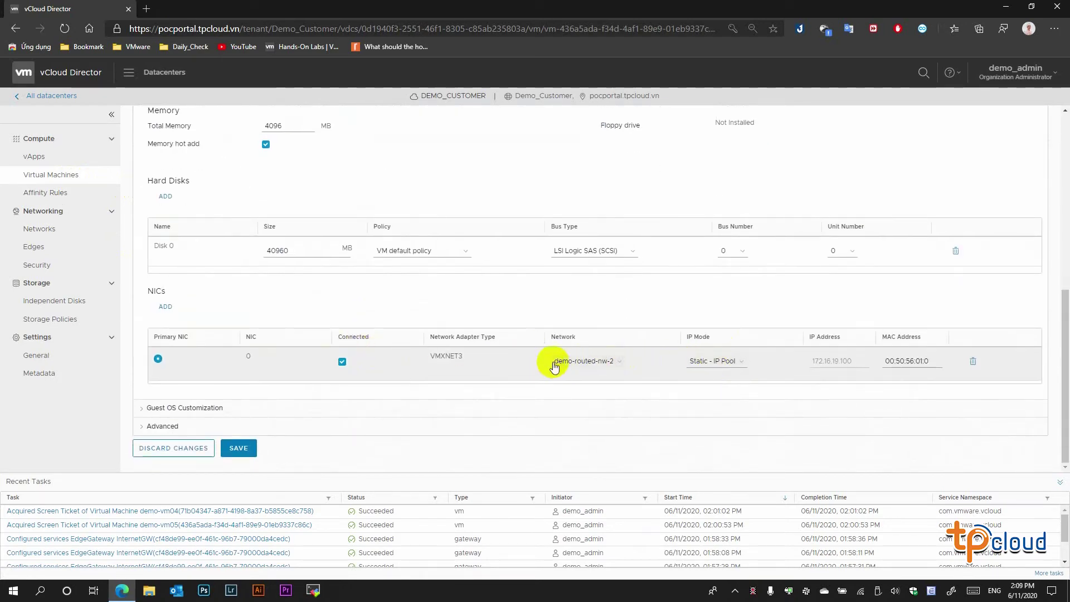
pyautogui.scroll(8, 619, 362)
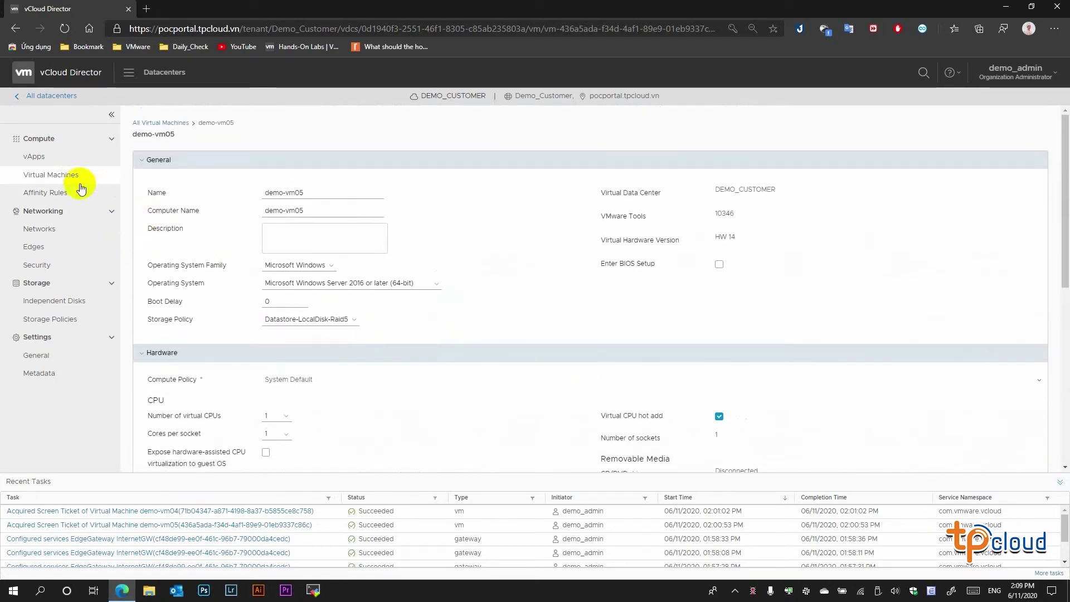
pyautogui.click(80, 182)
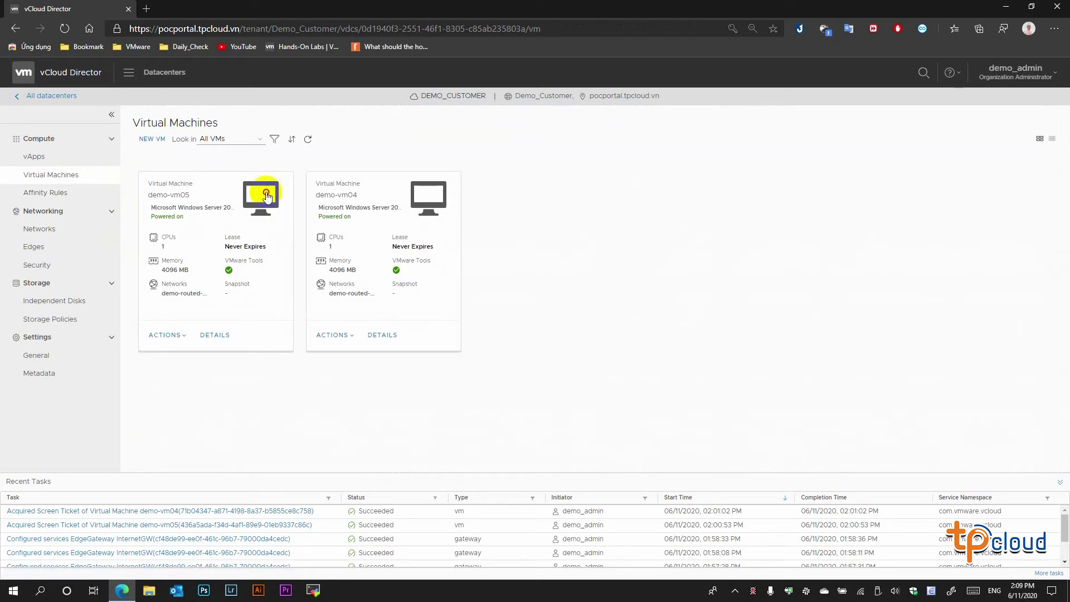
pyautogui.click(266, 194)
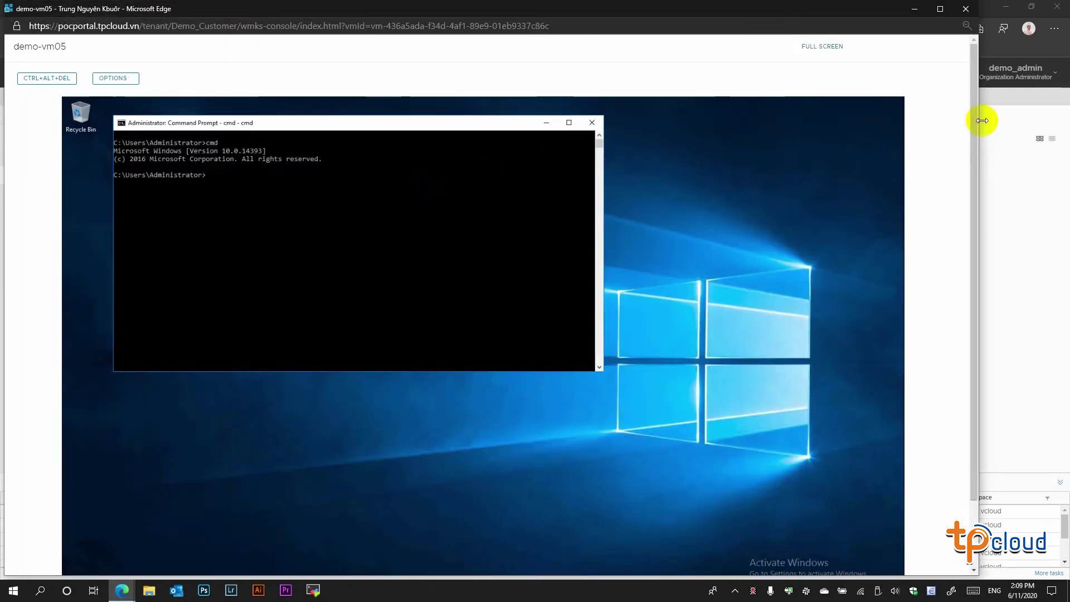
# - Open demo-vm04's web console and tile it beside demo-vm05's console
pyautogui.moveTo(982, 120); pyautogui.dragTo(521, 136)
pyautogui.click(588, 255)
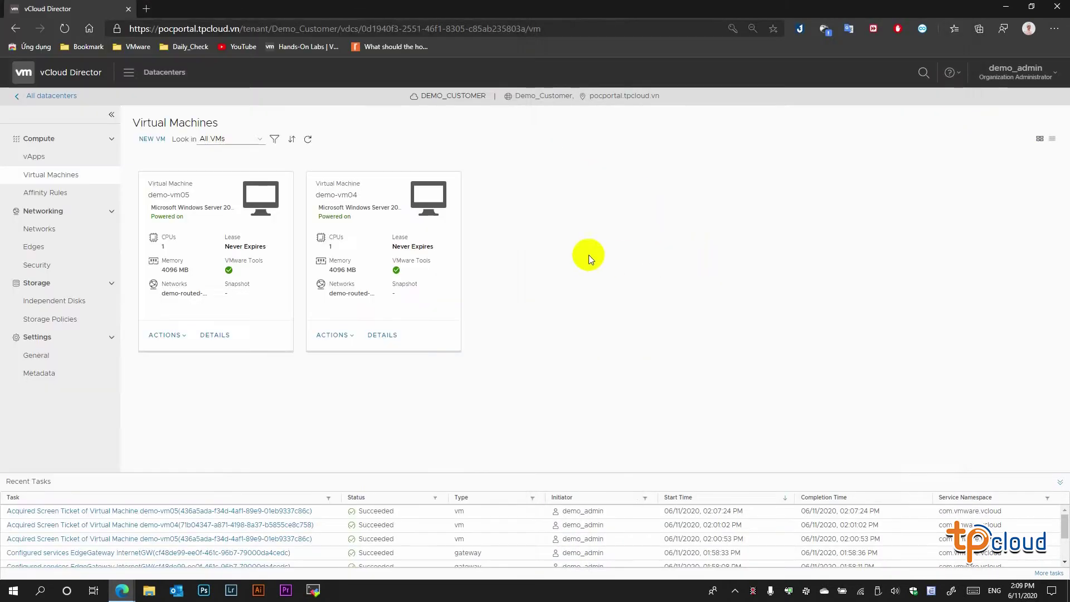
pyautogui.click(429, 194)
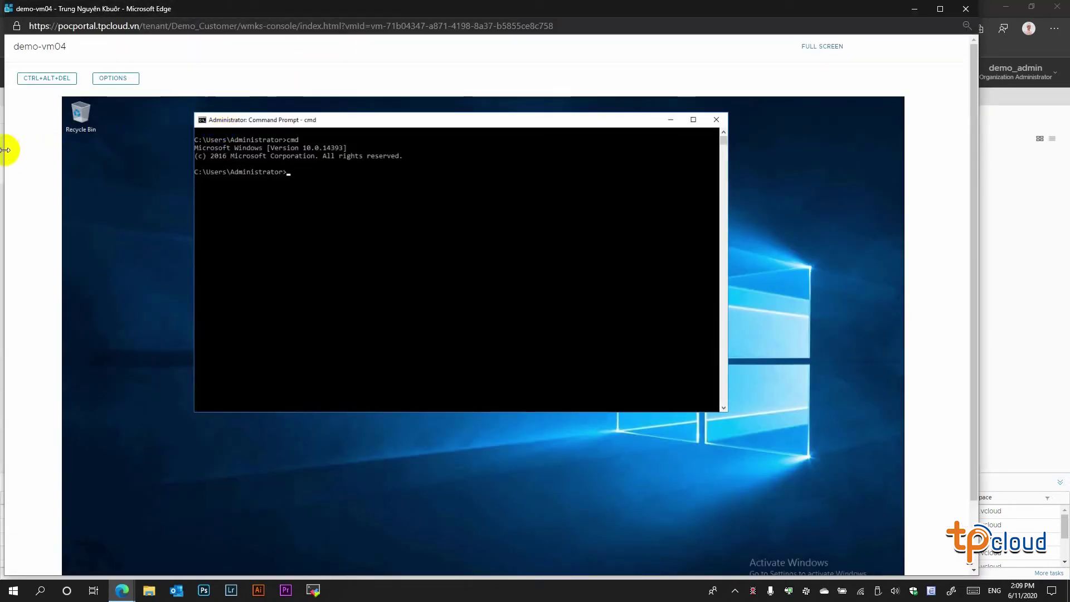
pyautogui.moveTo(6, 149); pyautogui.dragTo(400, 119)
pyautogui.click(123, 591)
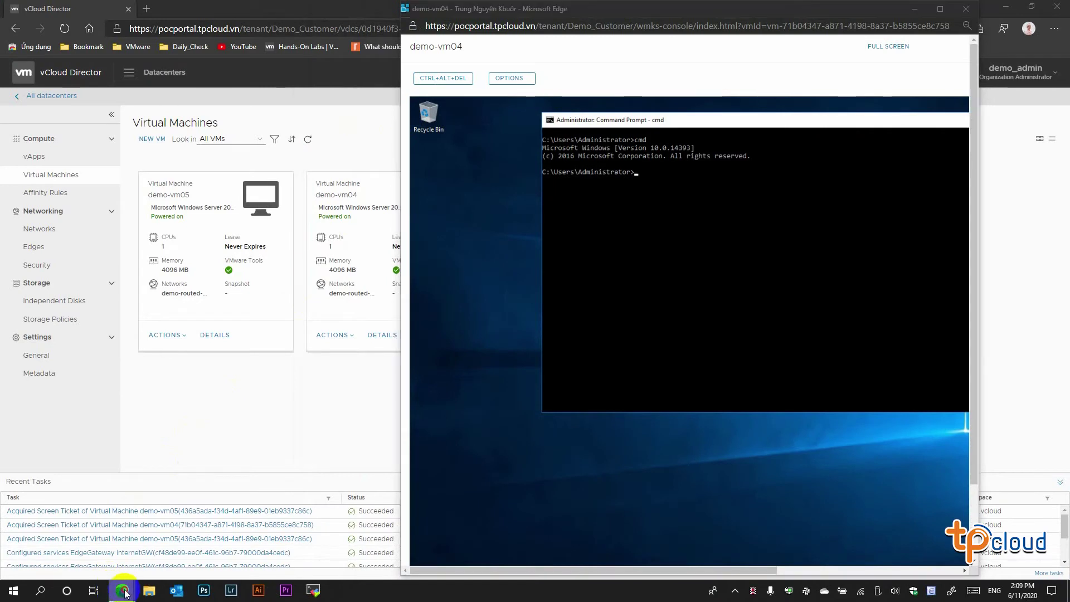
pyautogui.click(150, 537)
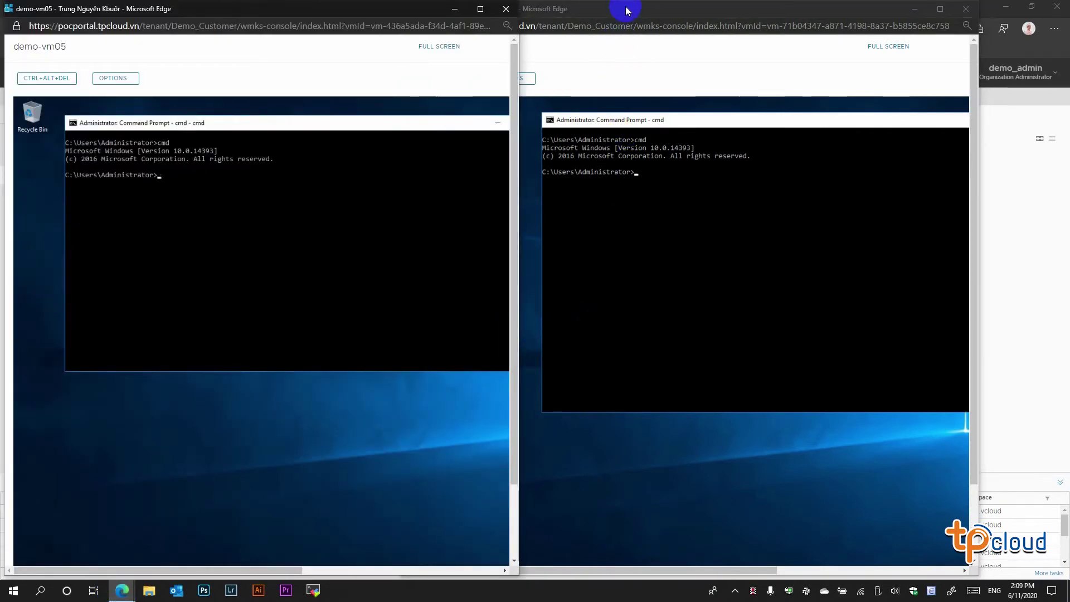
pyautogui.moveTo(627, 10); pyautogui.dragTo(706, 9)
# - Run ipconfig in both the demo-vm05 and demo-vm04 Command Prompts
pyautogui.click(346, 217)
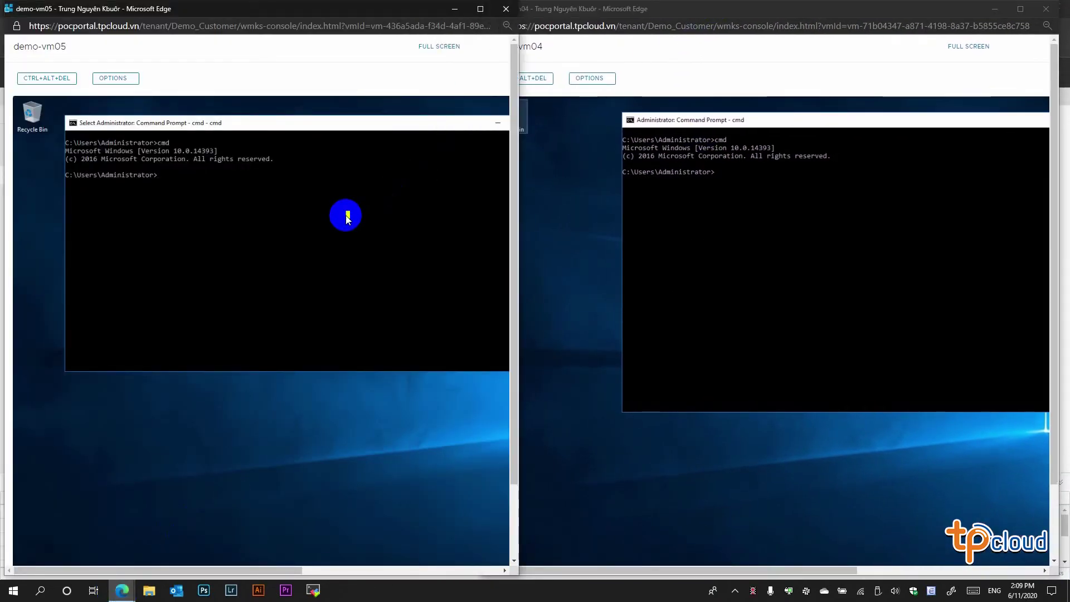
pyautogui.write('ipconfig')
pyautogui.press('Return')
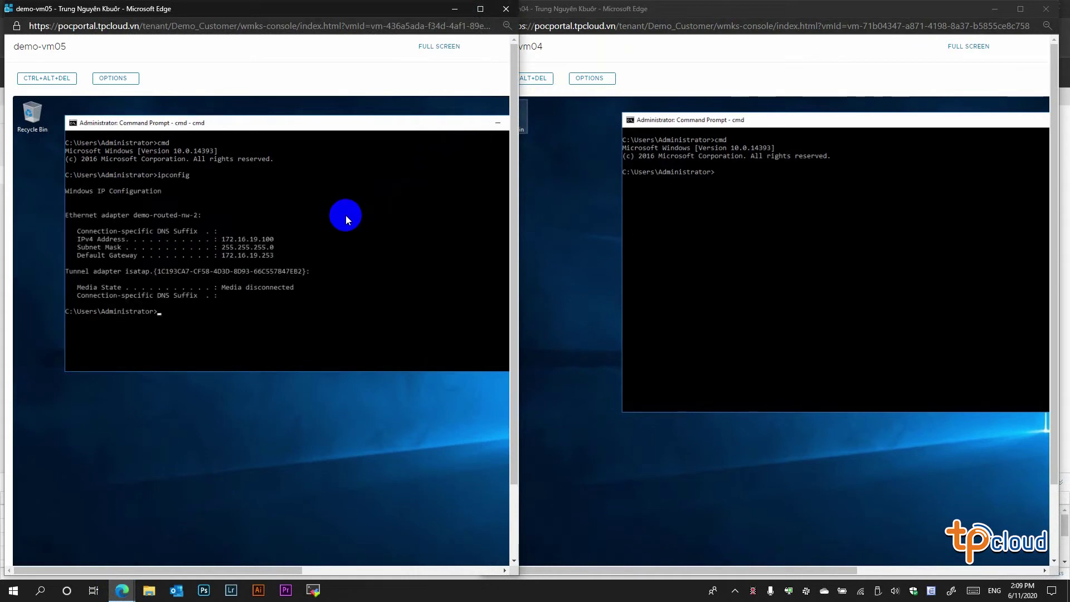
pyautogui.click(779, 256)
pyautogui.write('ipconfig')
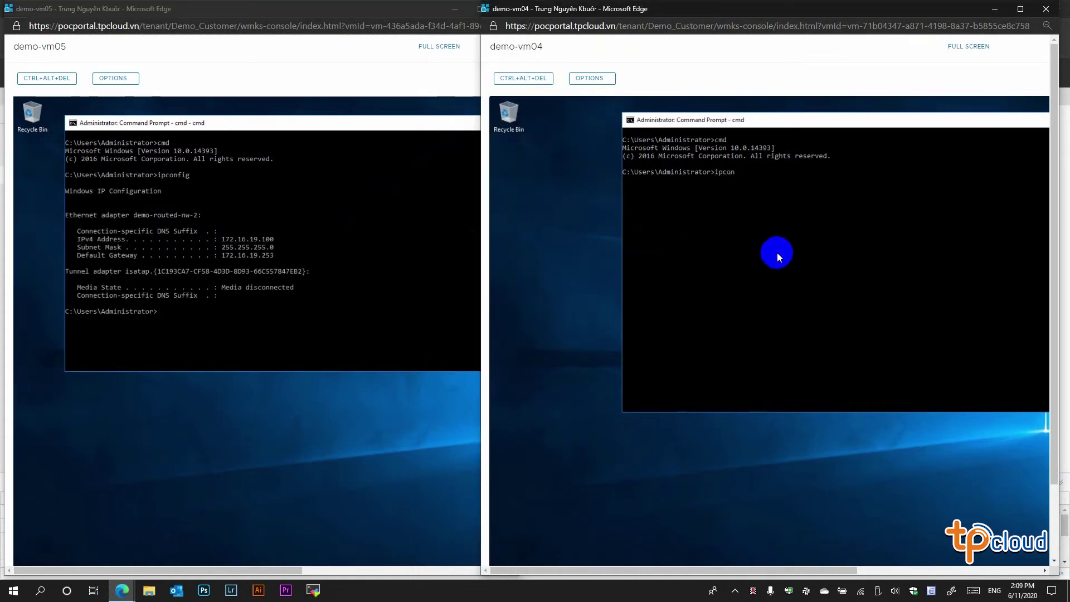
pyautogui.press('Return')
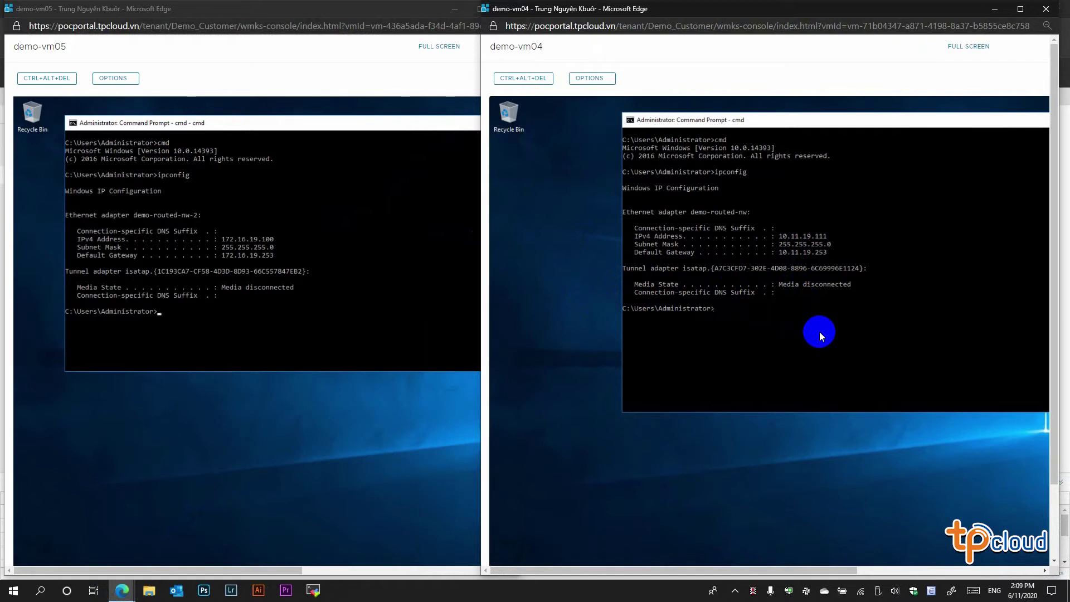
# - Ping 172.16.19.100 from demo-vm04 and 10.11.19.111 from demo-vm05, both with 0% loss
pyautogui.write('ping 172.16.19.100')
pyautogui.press('Return')
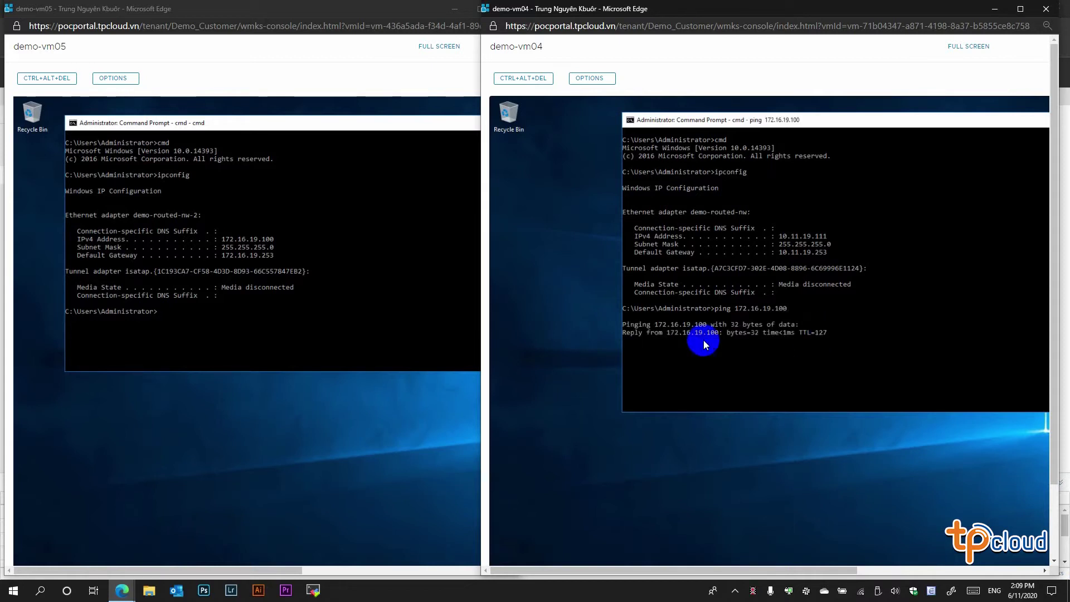
pyautogui.click(314, 335)
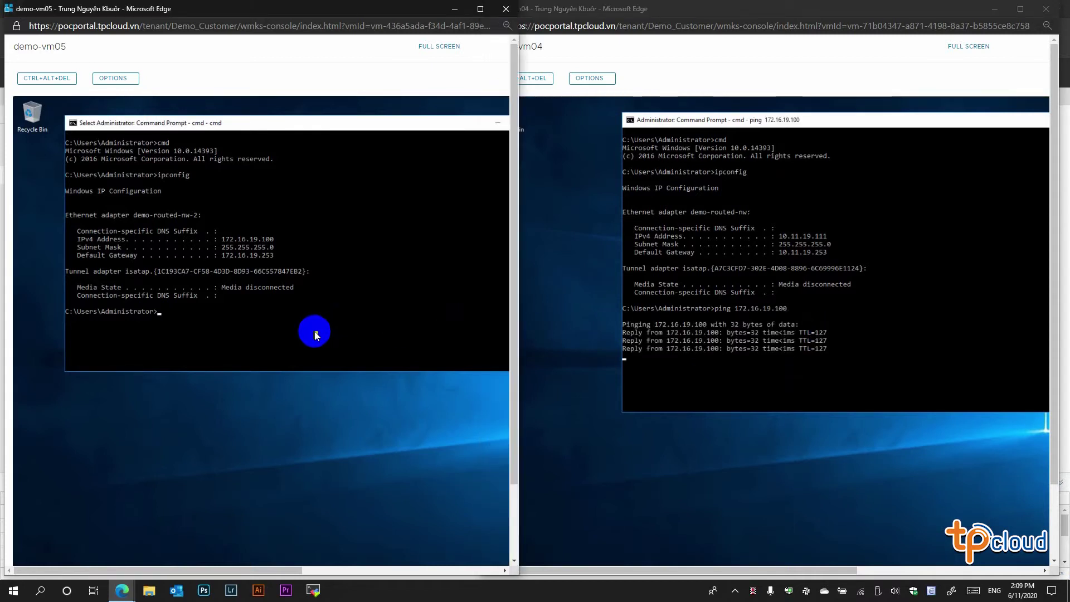
pyautogui.write('ping 10')
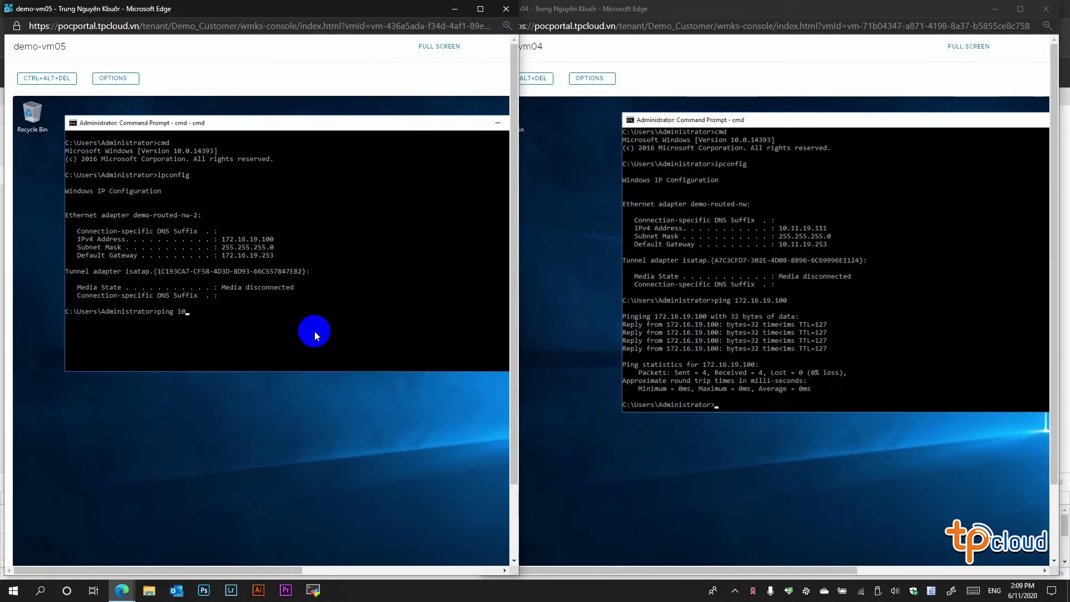
pyautogui.write('.11.19.111')
pyautogui.press('Return')
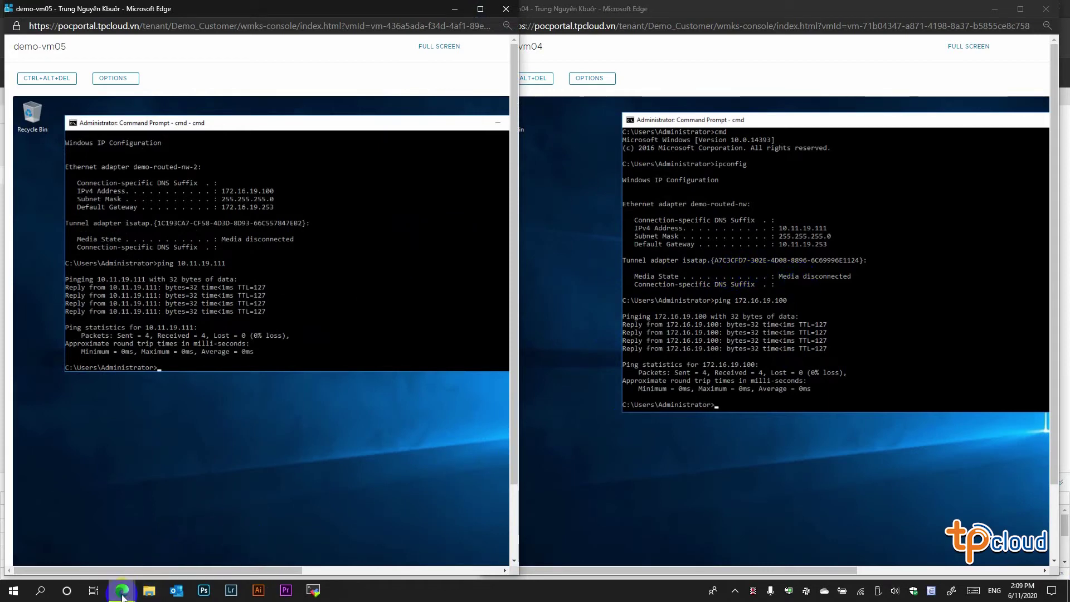
pyautogui.moveTo(122, 590)
pyautogui.click(69, 543)
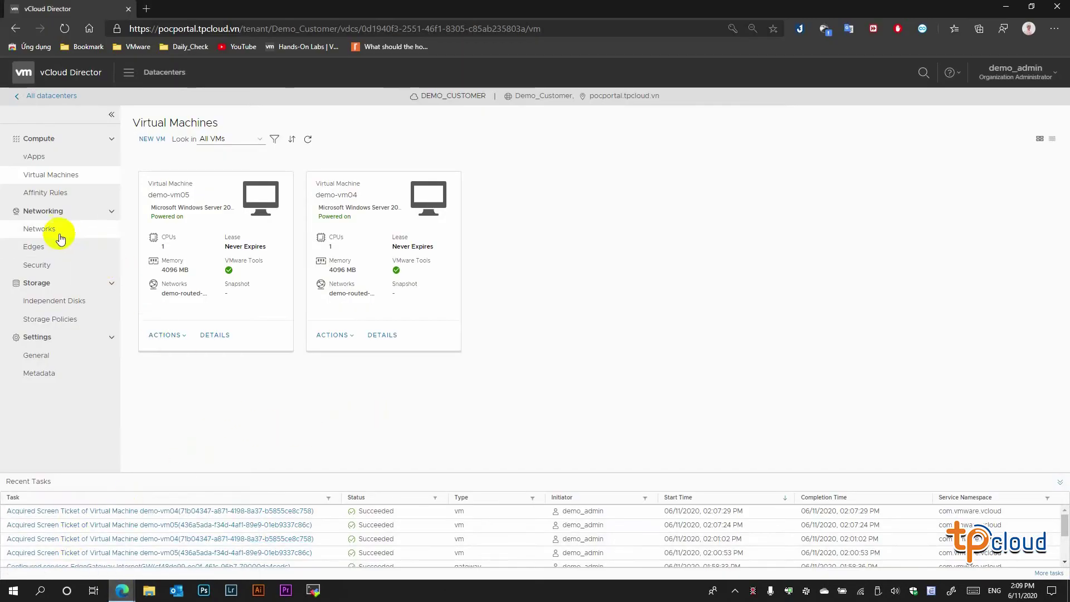
# - Add a new distributed firewall rule named D_Firewall under DEMO_CUSTOMER security services
pyautogui.click(38, 267)
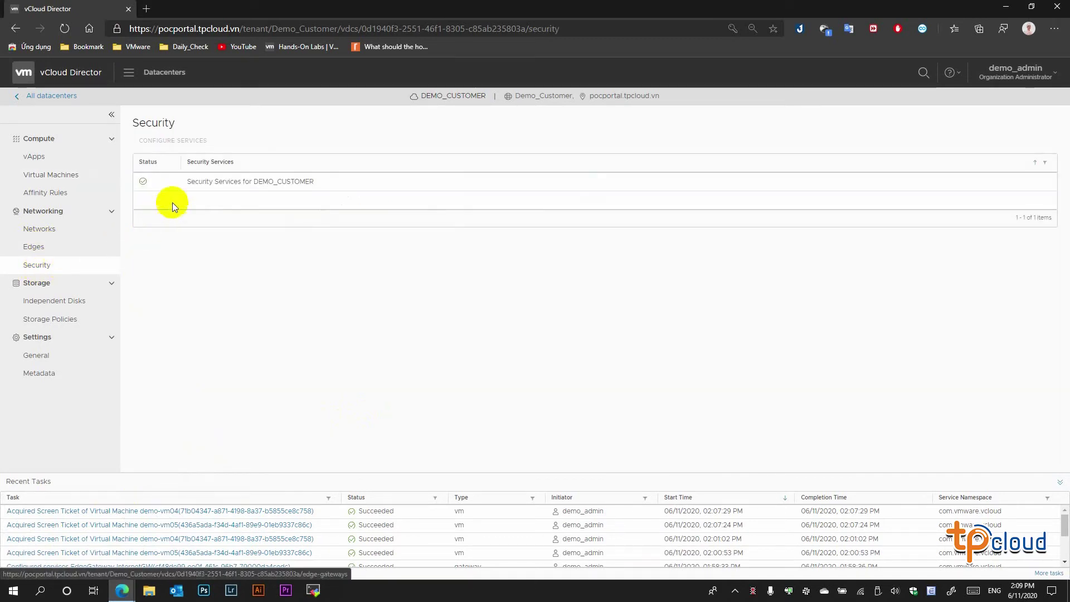
pyautogui.click(212, 187)
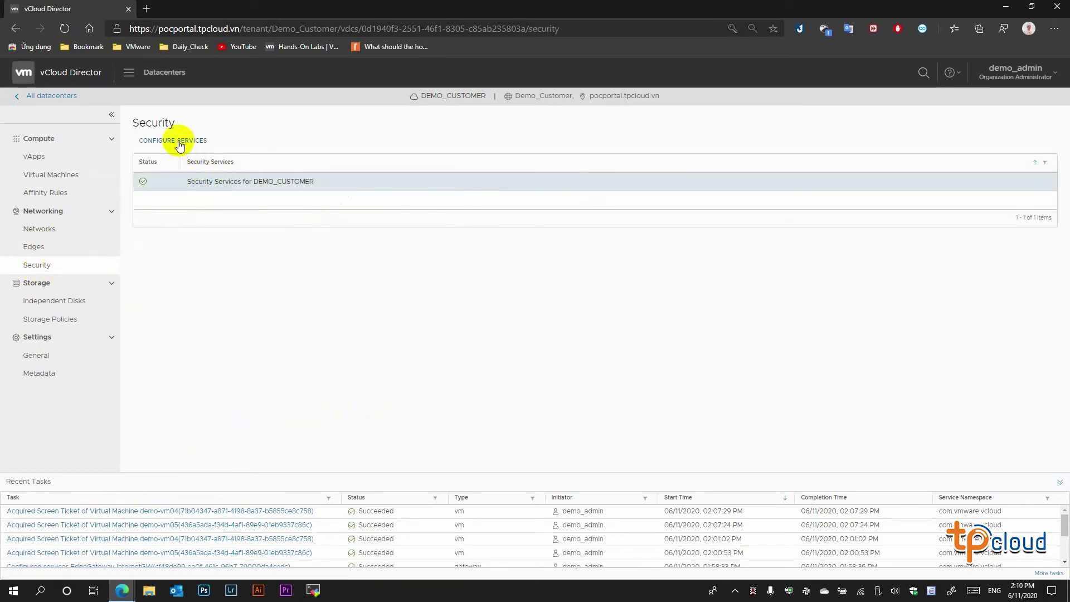
pyautogui.click(174, 141)
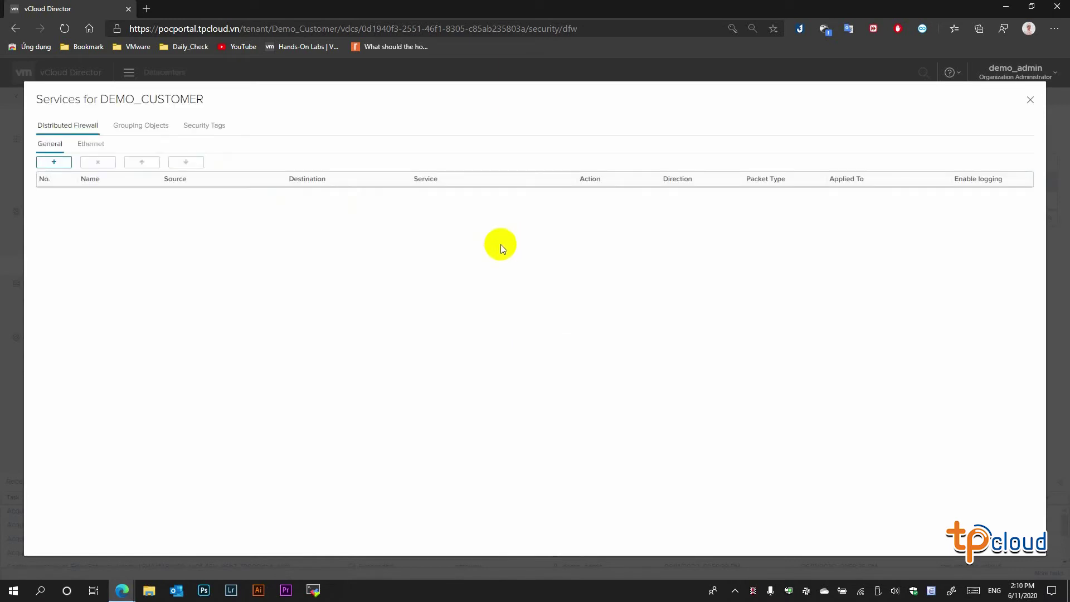
pyautogui.click(53, 163)
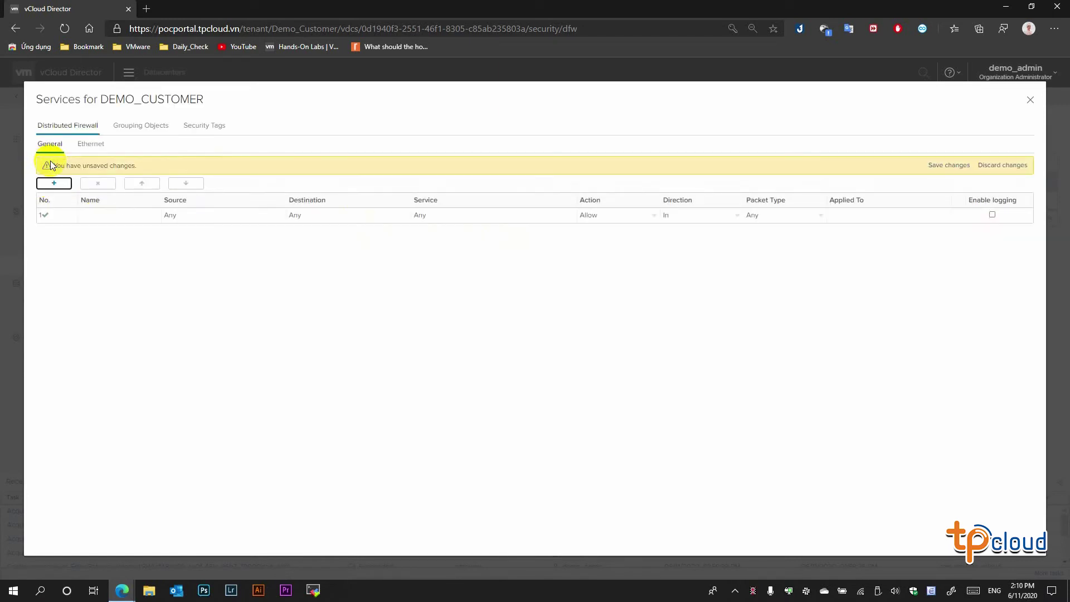
pyautogui.click(116, 214)
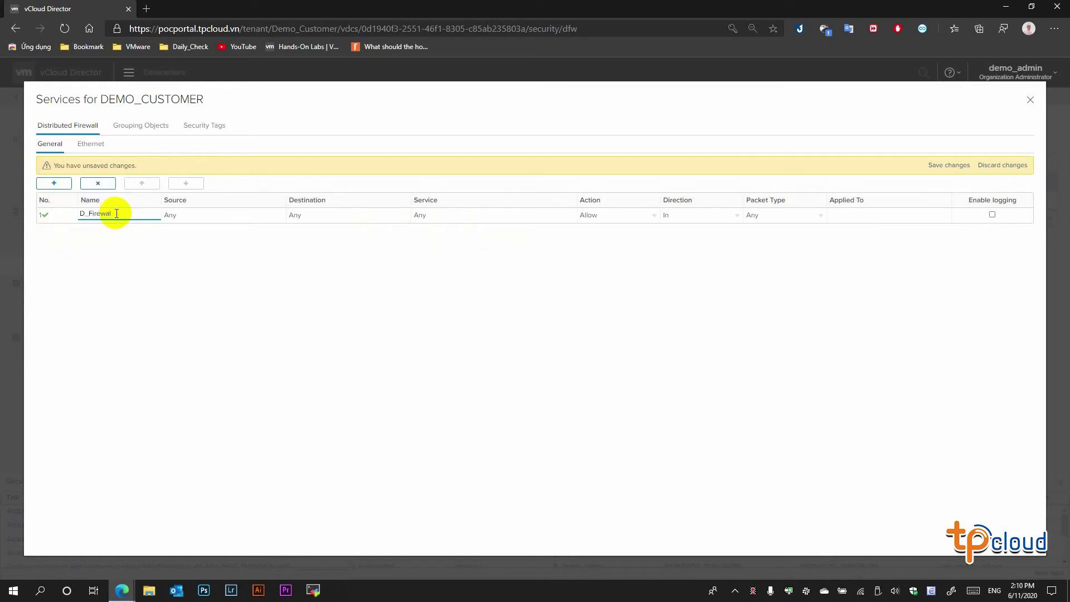
pyautogui.press('Return')
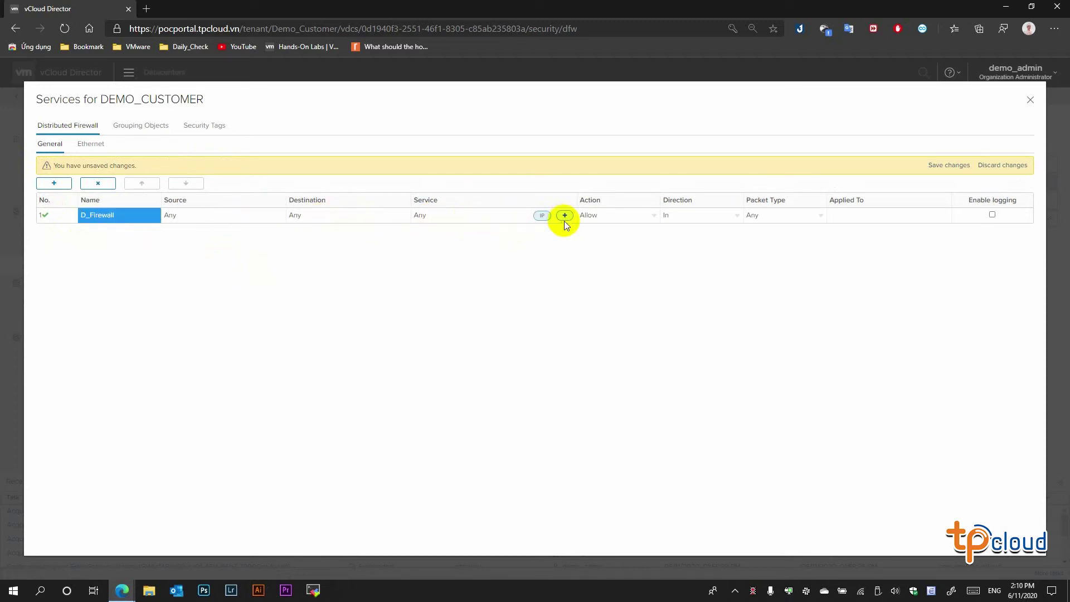
# - Set D_Firewall to Deny, direction In/Out, applied to InternetGW, and save it
pyautogui.click(643, 216)
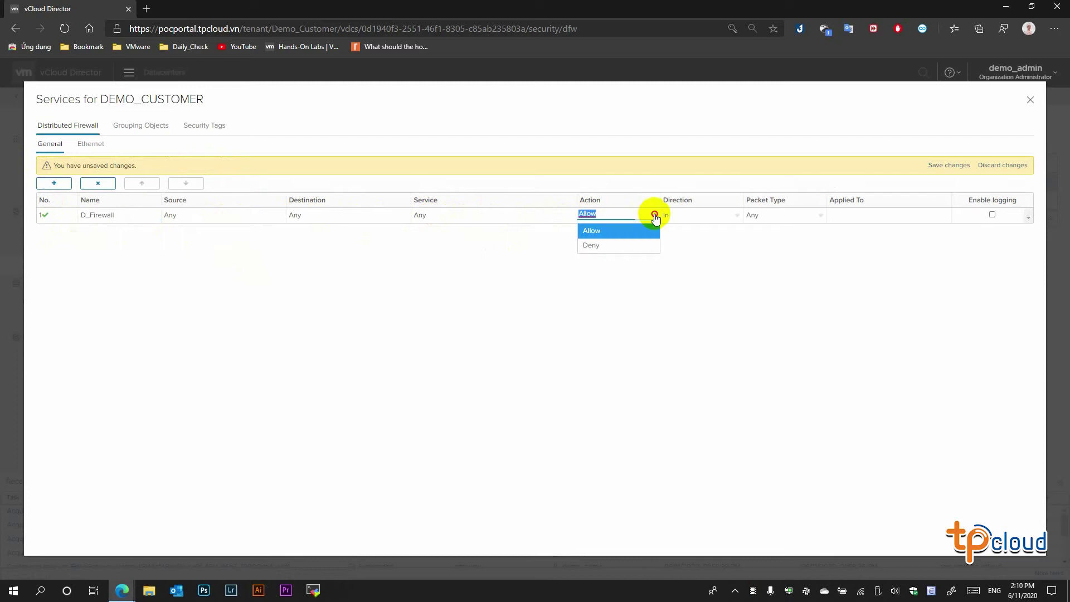
pyautogui.click(609, 243)
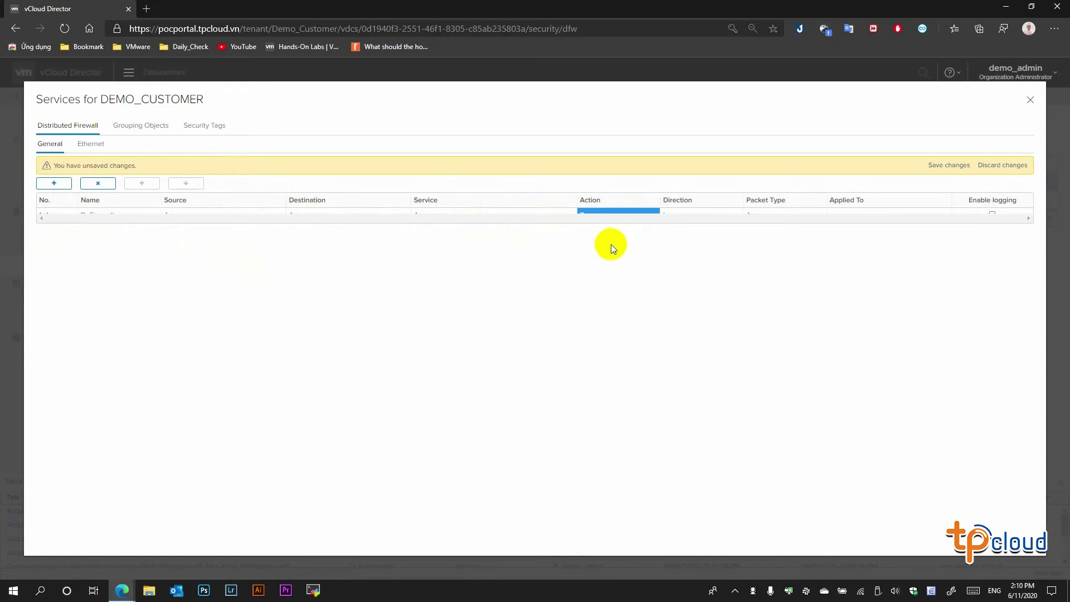
pyautogui.click(734, 216)
pyautogui.click(693, 262)
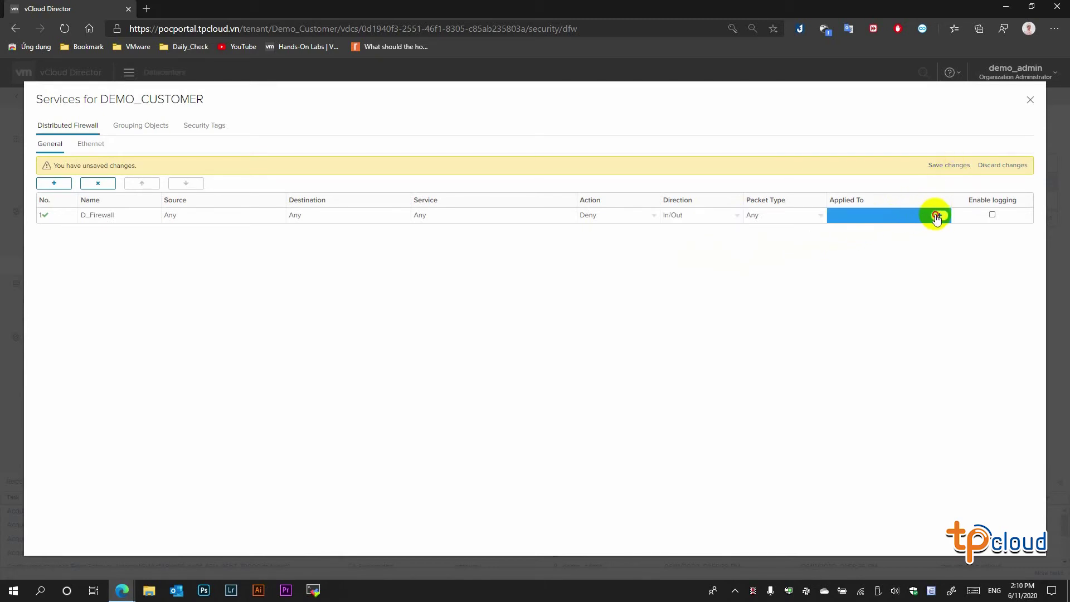
pyautogui.click(939, 215)
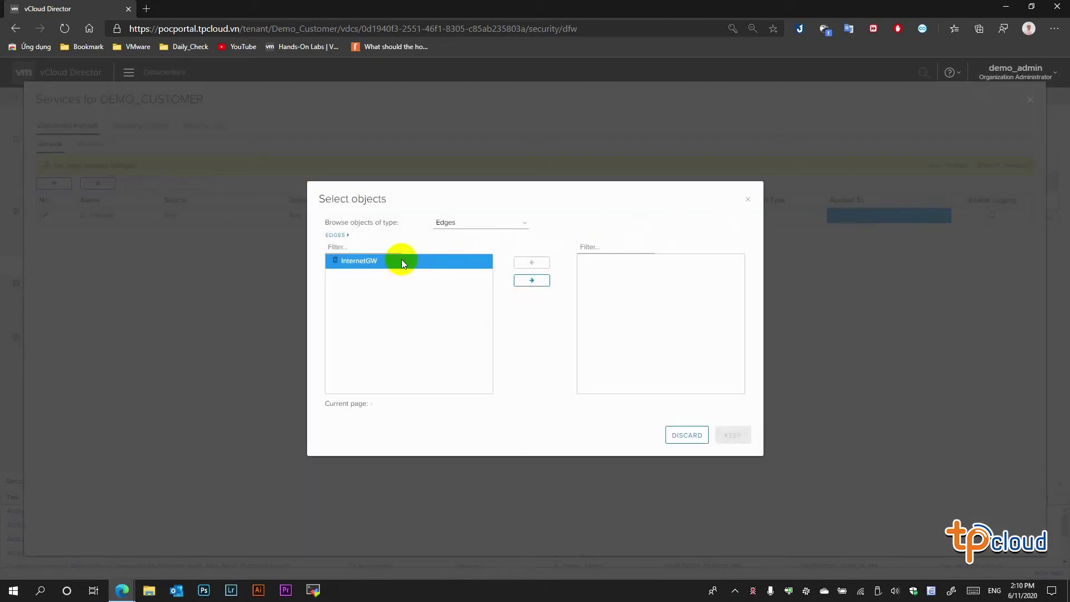
pyautogui.click(531, 280)
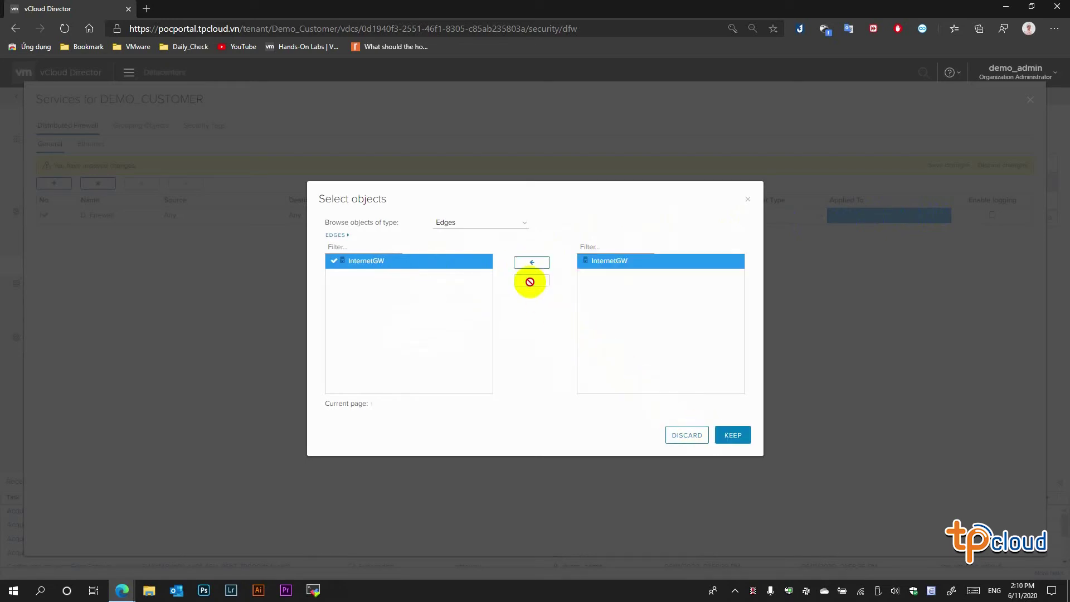
pyautogui.click(730, 435)
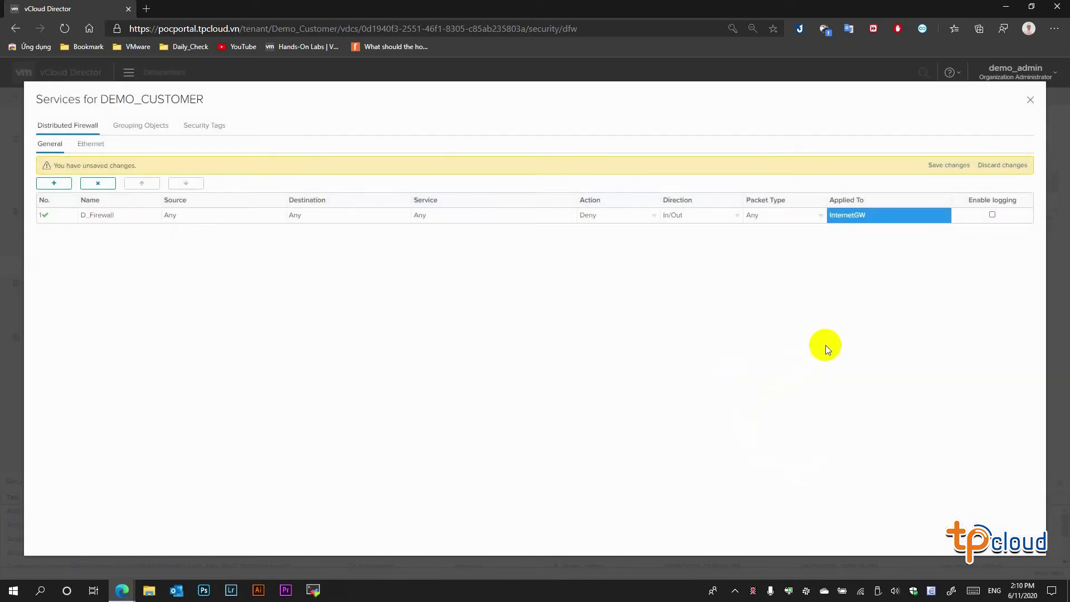
pyautogui.click(957, 168)
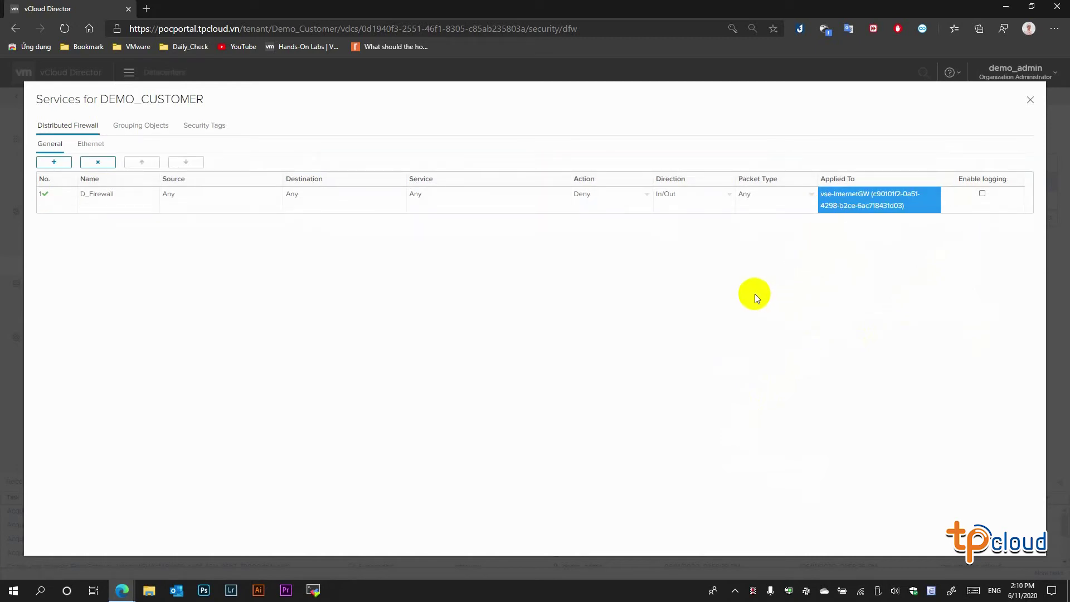
# - Repeat the pings to 172.16.19.100 from demo-vm04 and 10.11.19.111 from demo-vm05
pyautogui.moveTo(121, 590)
pyautogui.click(145, 540)
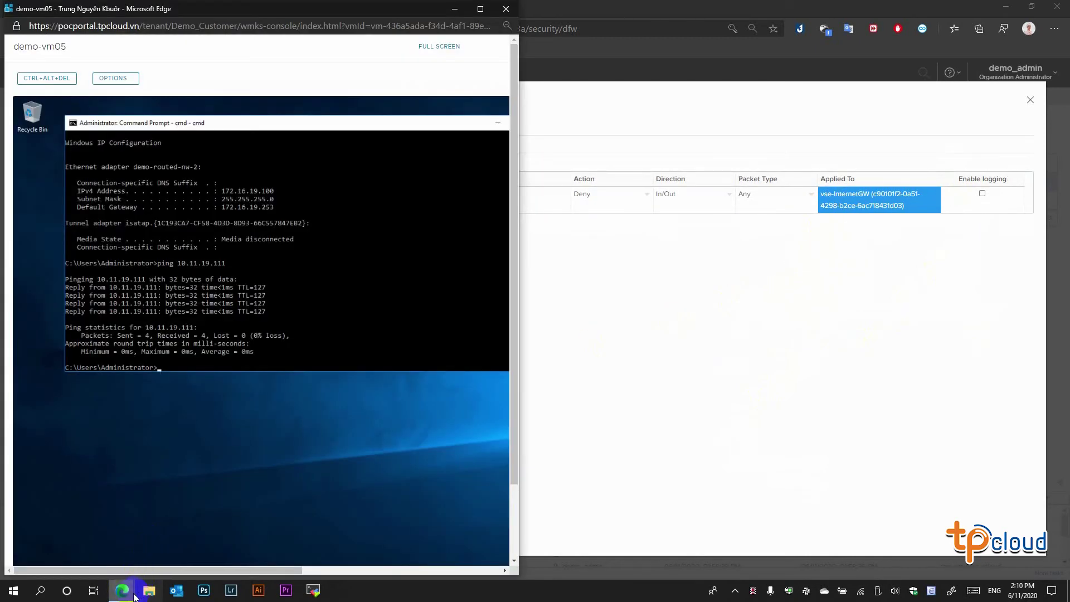
pyautogui.click(226, 543)
pyautogui.click(803, 374)
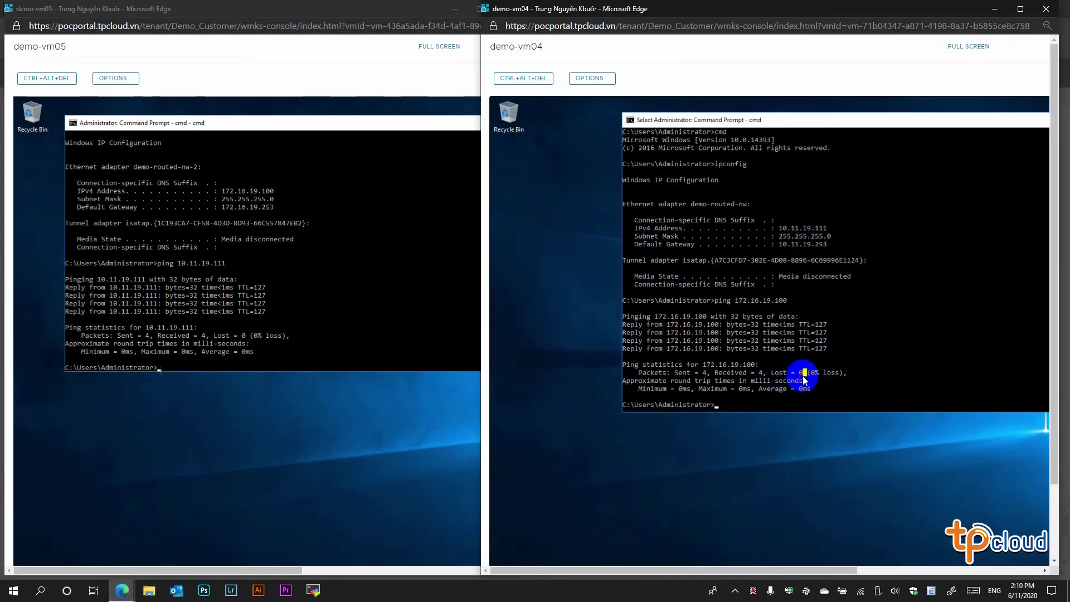
pyautogui.press('Escape')
pyautogui.press('Up')
pyautogui.press('Return')
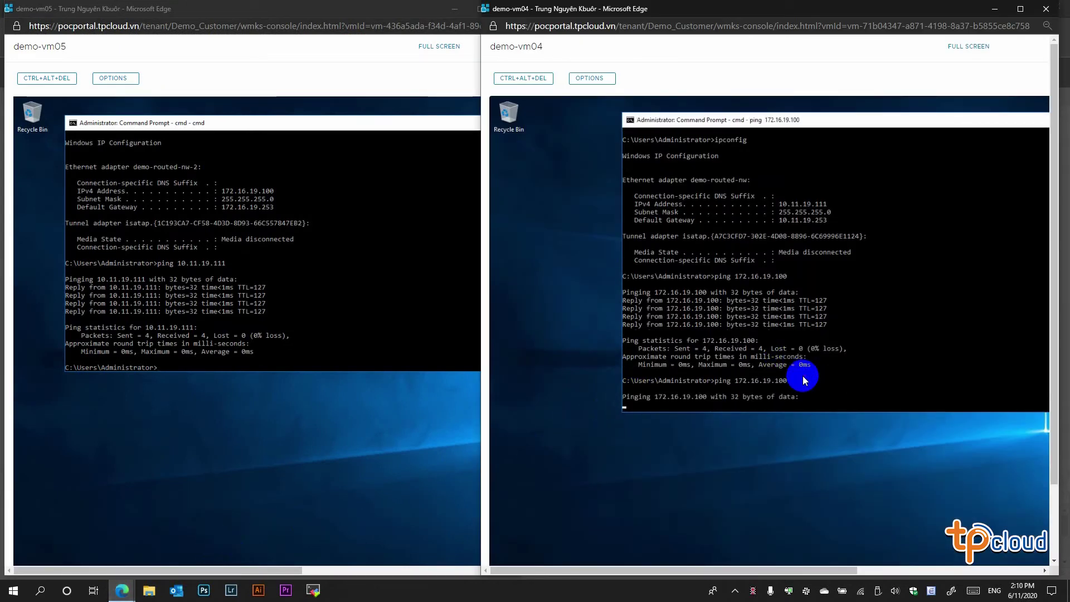
pyautogui.click(388, 313)
pyautogui.press('Escape')
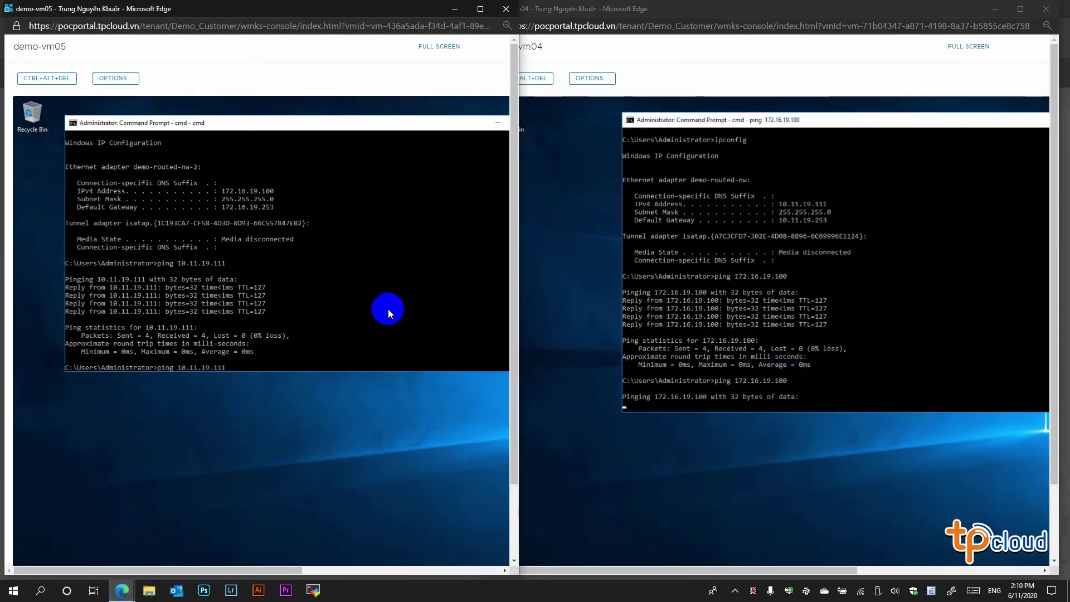
pyautogui.press('Up')
pyautogui.press('Return')
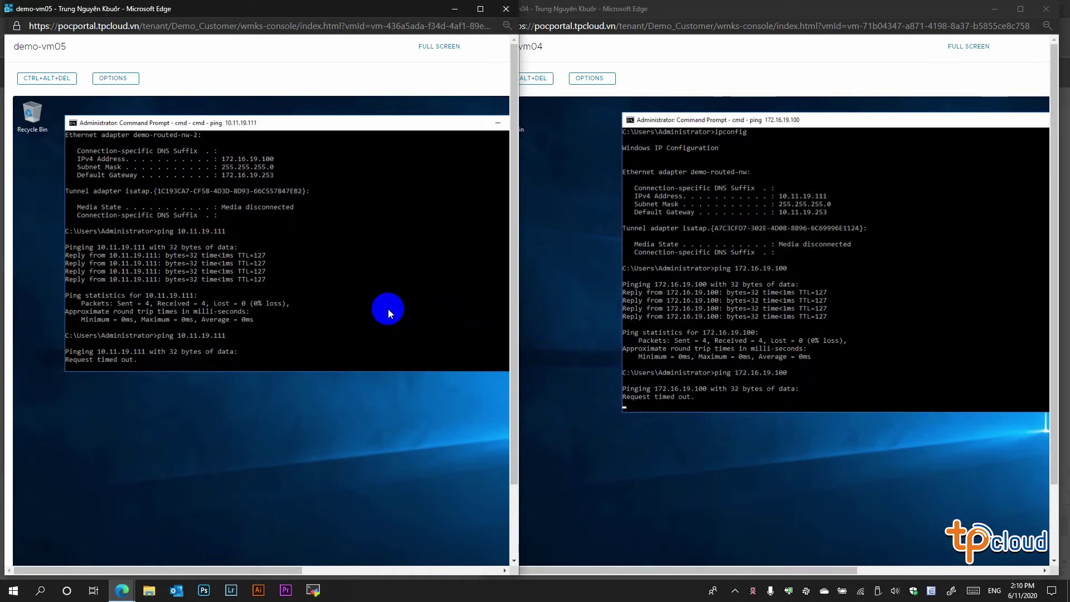
# - Stop both timing-out pings with Ctrl+C and switch back to vCloud Director
pyautogui.hotkey('ctrl', 'c')
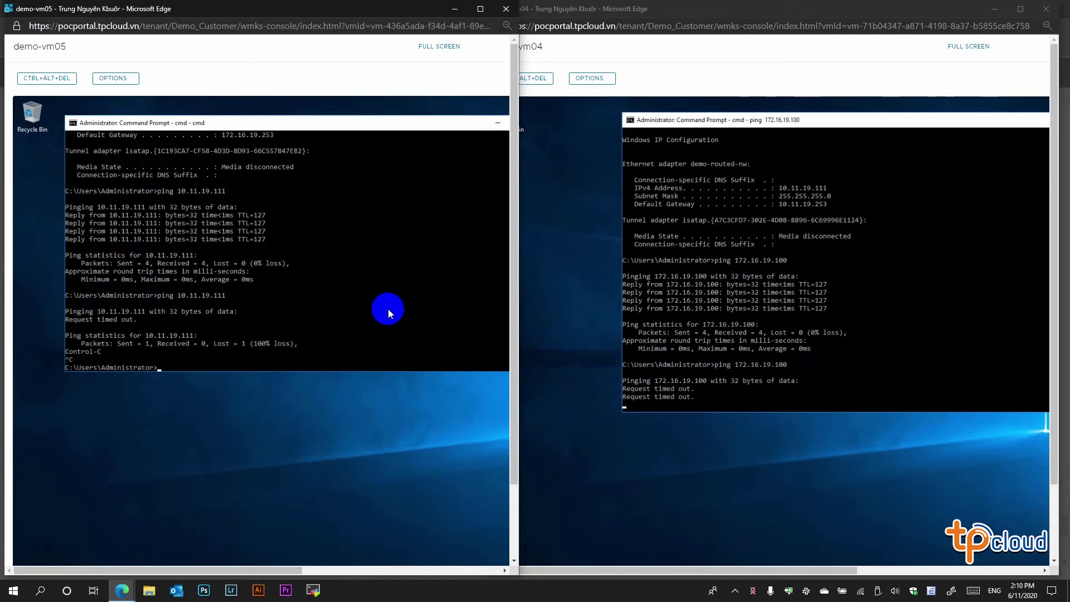
pyautogui.click(810, 340)
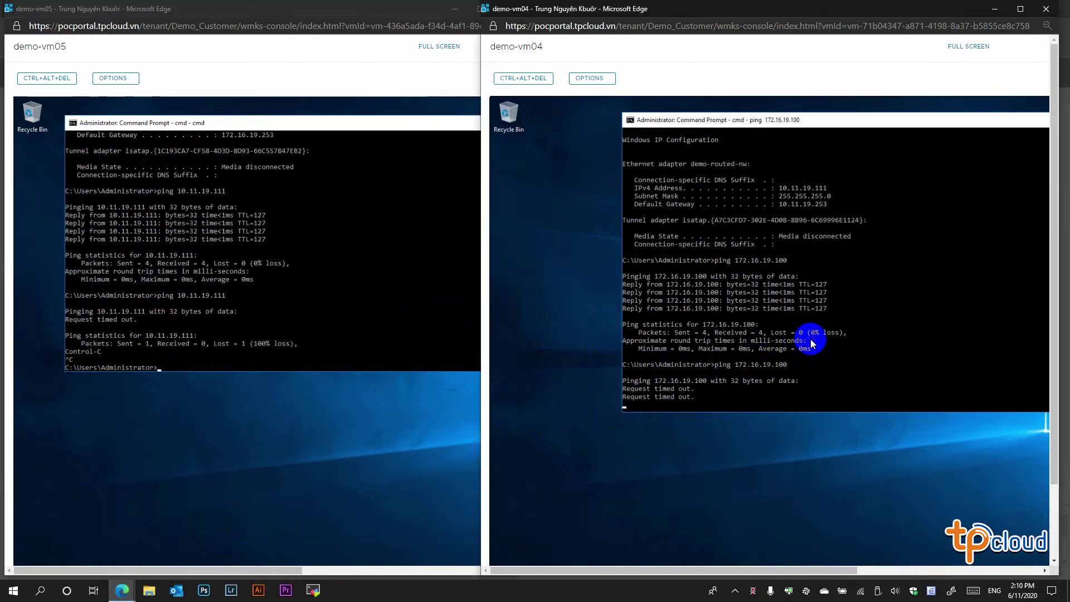
pyautogui.hotkey('ctrl', 'c')
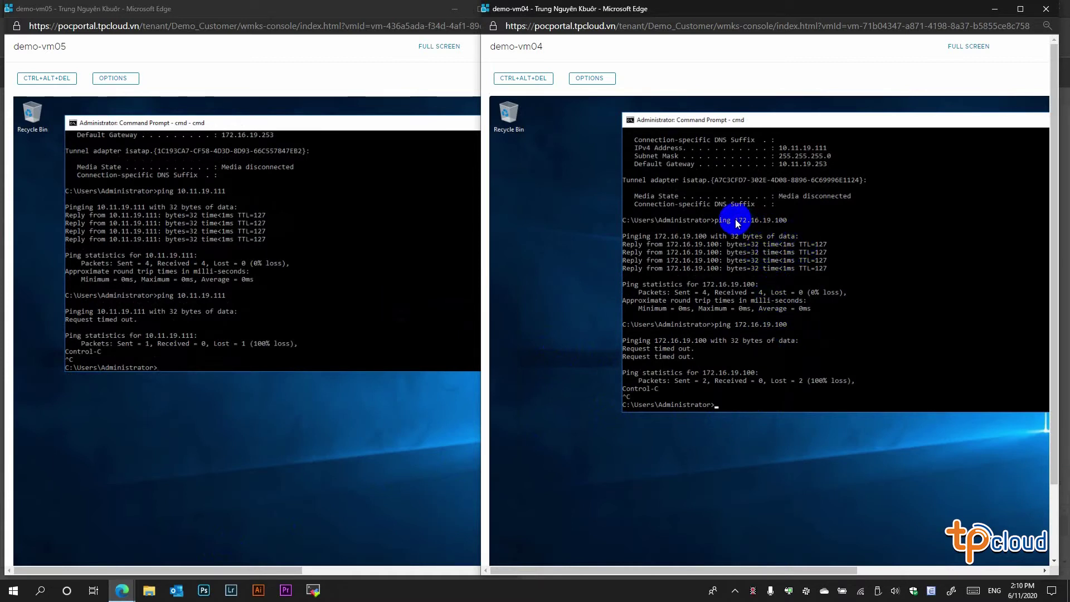
pyautogui.click(122, 590)
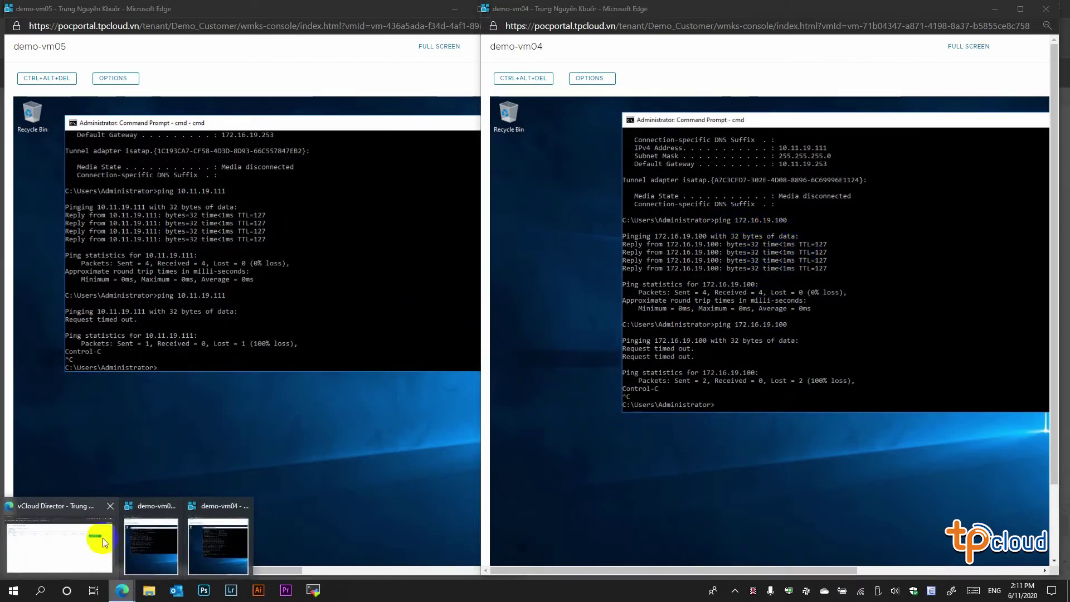
pyautogui.click(71, 530)
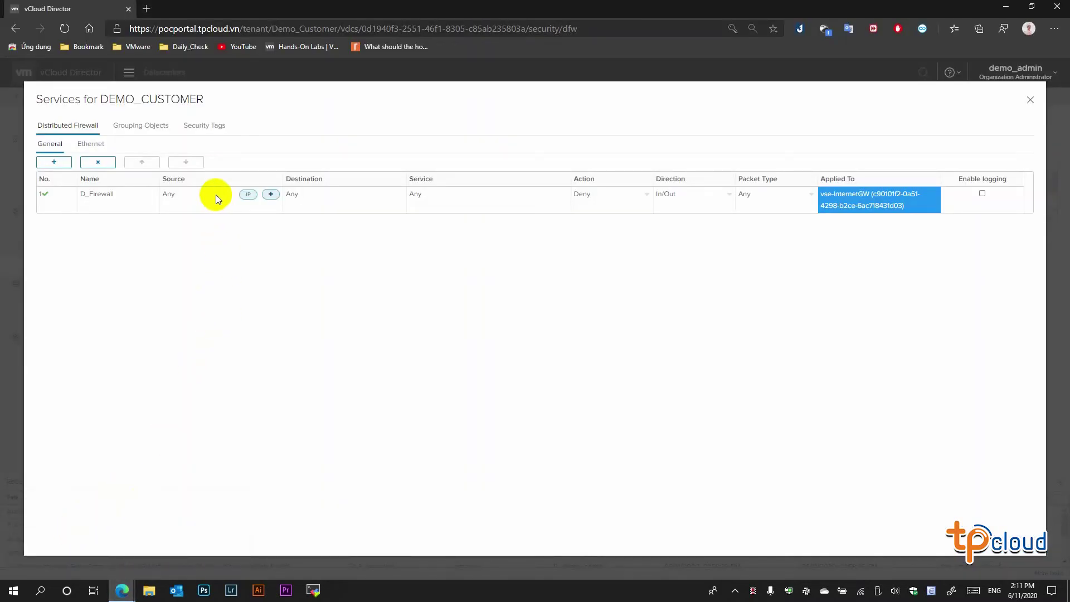
# - Set demo-routed-nw as D_Firewall's source object
pyautogui.click(271, 194)
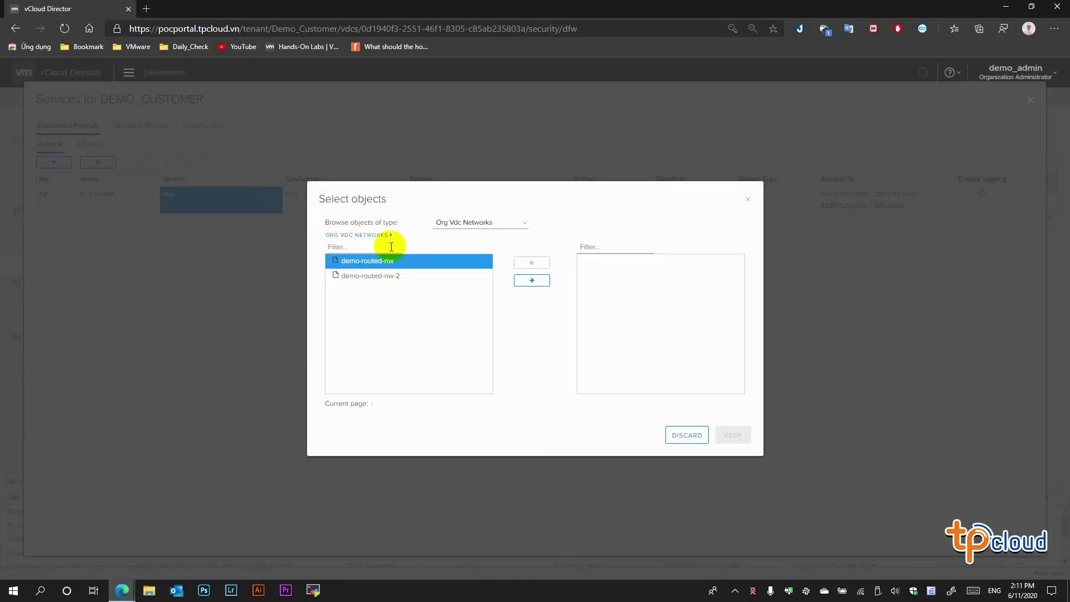
pyautogui.click(524, 275)
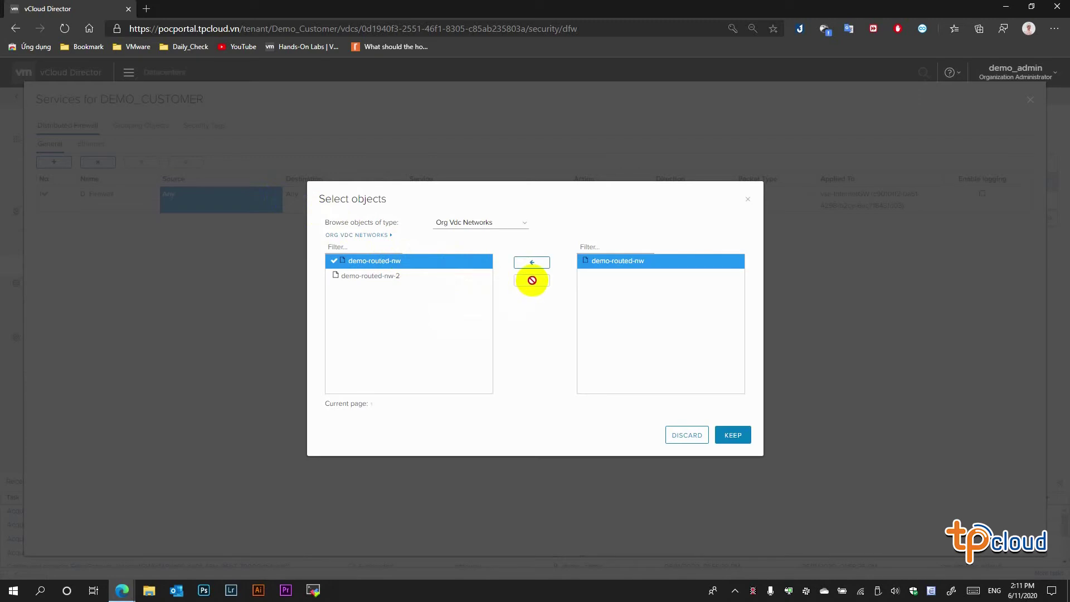
pyautogui.click(733, 435)
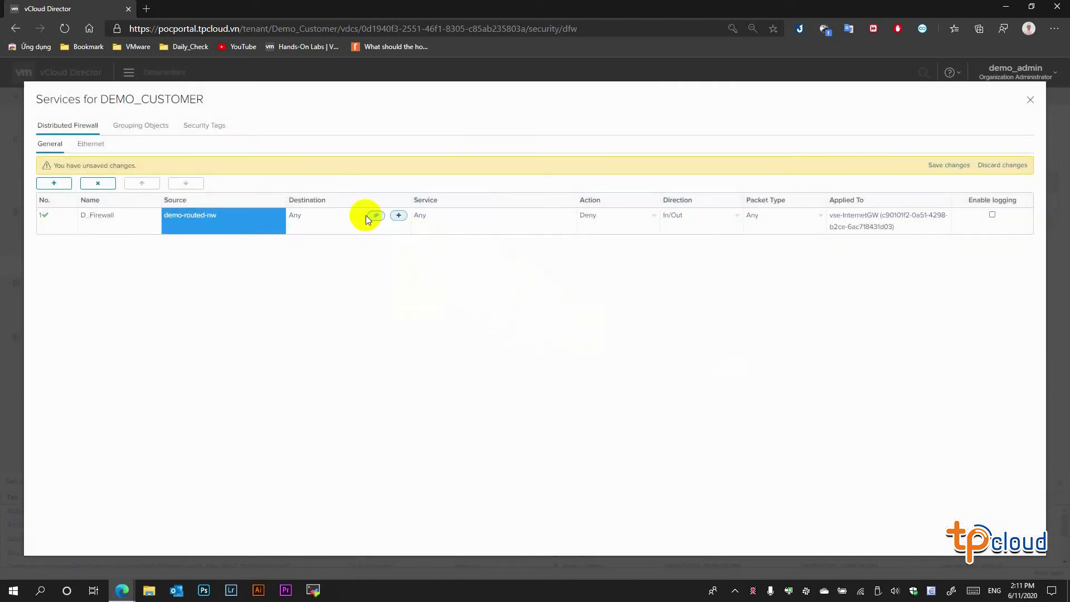
# - Set demo-routed-nw-2 as D_Firewall's destination and save the rule
pyautogui.click(357, 215)
pyautogui.click(399, 215)
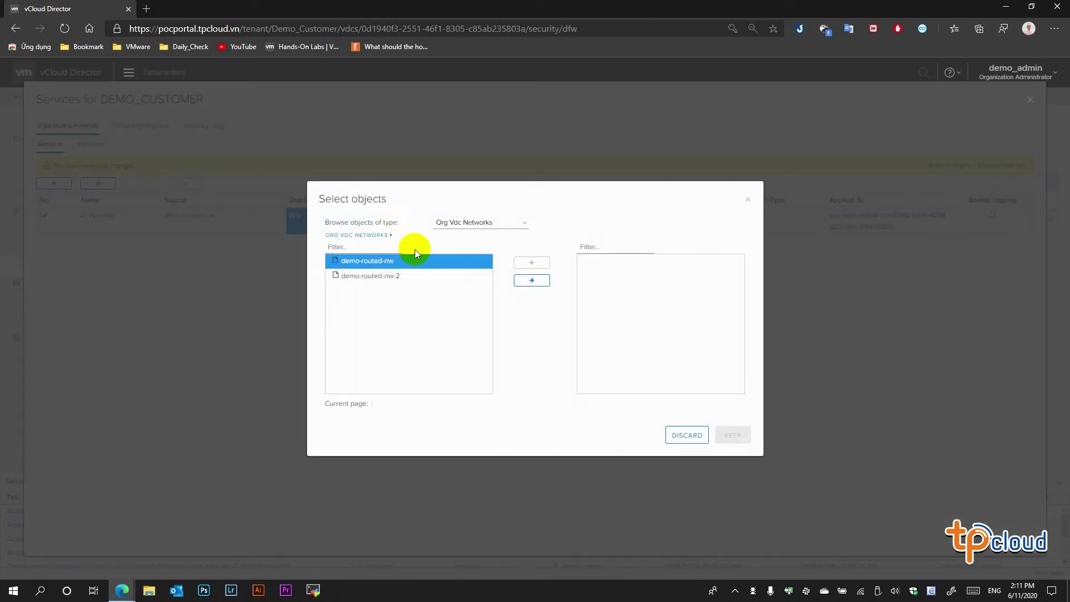
pyautogui.click(407, 277)
pyautogui.click(532, 280)
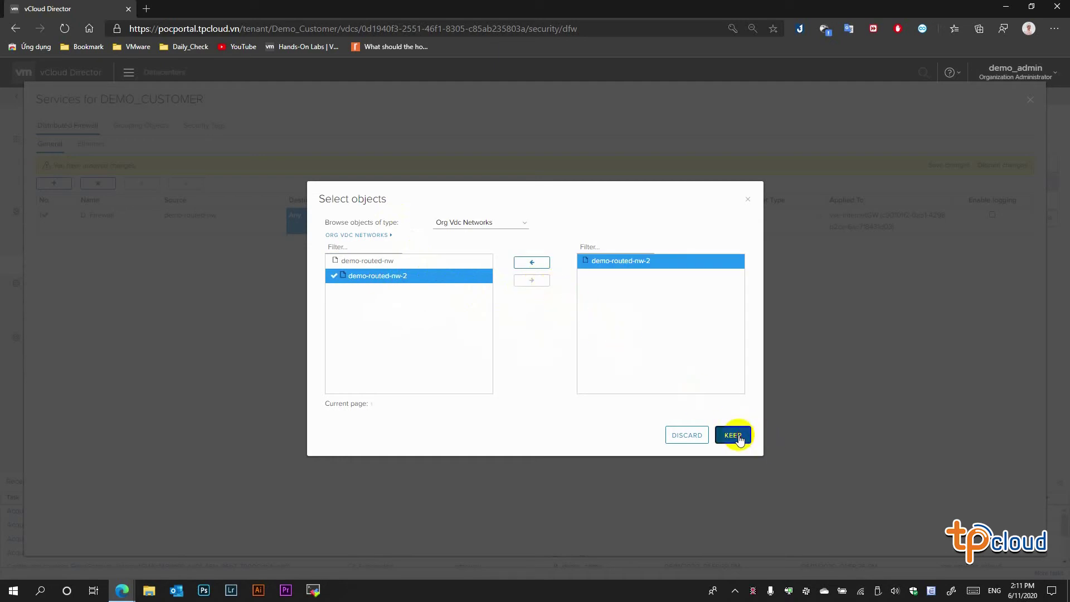
pyautogui.click(733, 436)
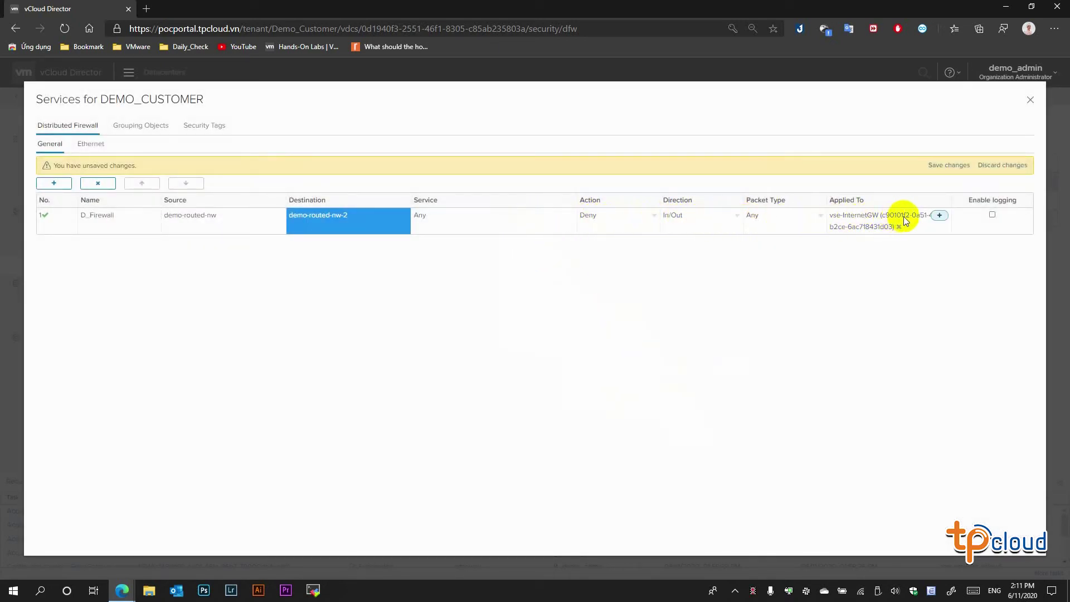
pyautogui.click(942, 170)
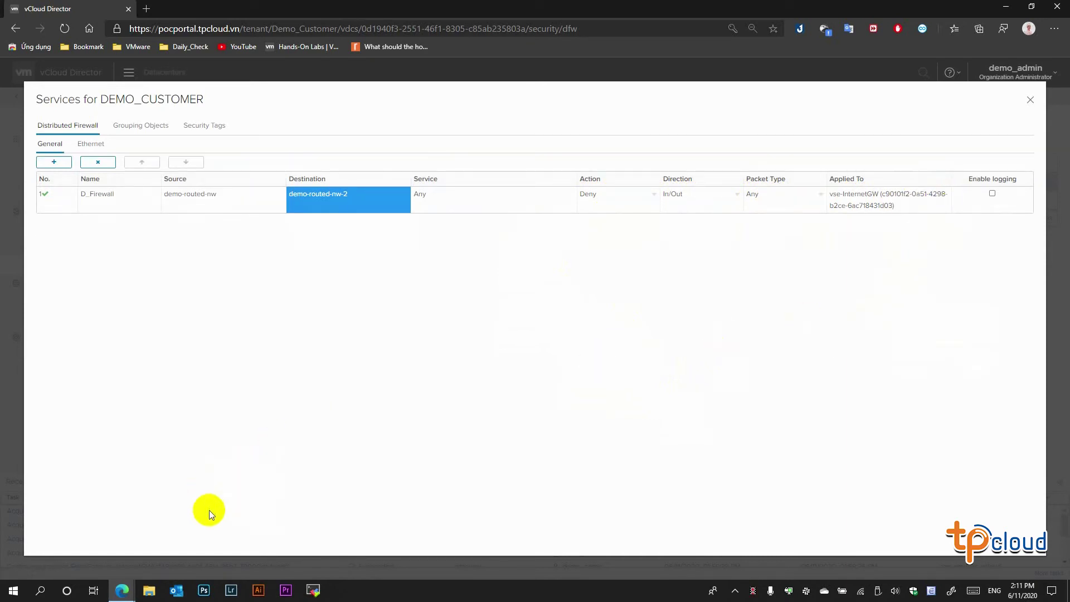
pyautogui.moveTo(122, 590)
pyautogui.moveTo(144, 532)
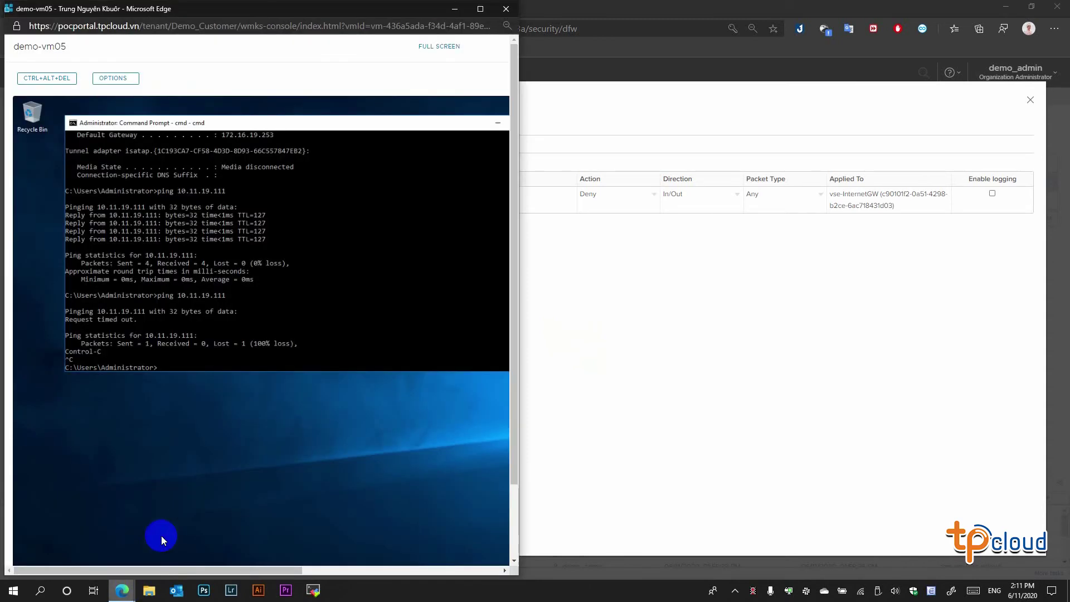
# - Rerun both pings: demo-vm05 reaches 10.11.19.111, demo-vm04 still times out to 172.16.19.100
pyautogui.click(219, 536)
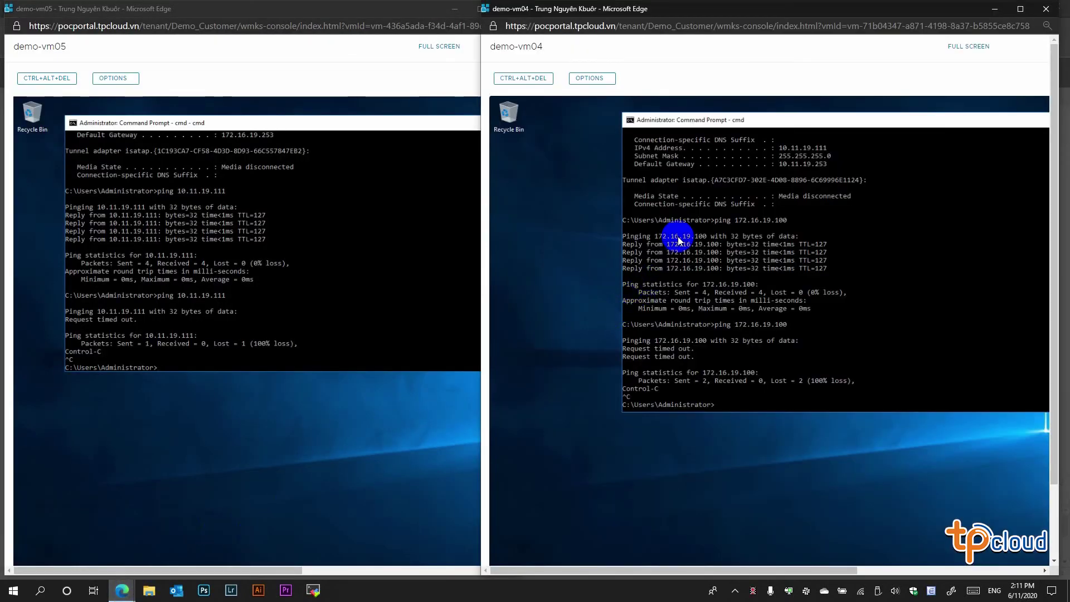
pyautogui.click(748, 403)
pyautogui.press('Up')
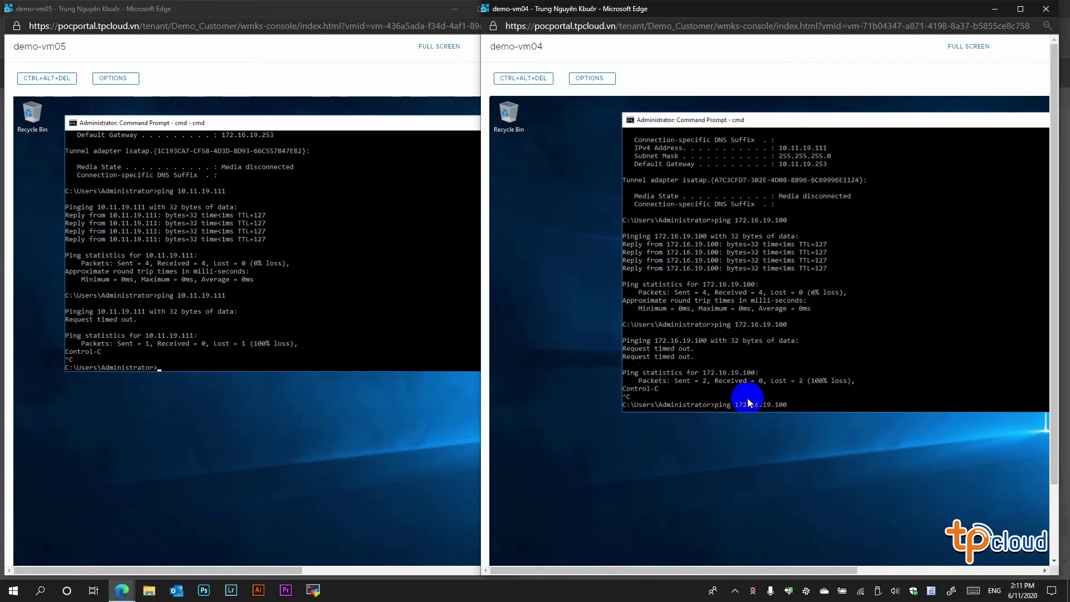
pyautogui.press('Return')
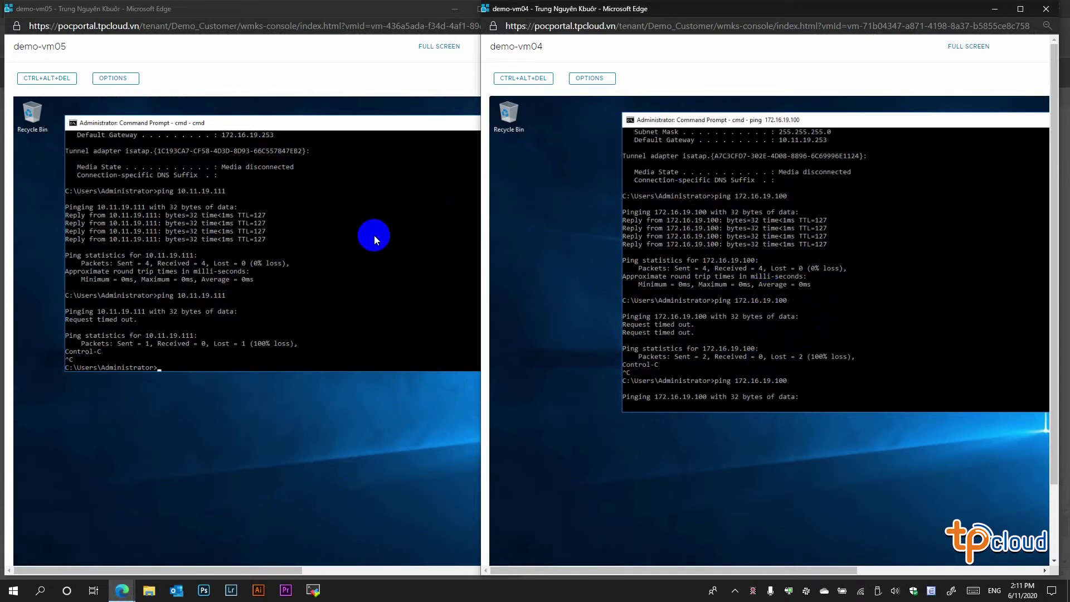
pyautogui.click(322, 283)
pyautogui.press('Up')
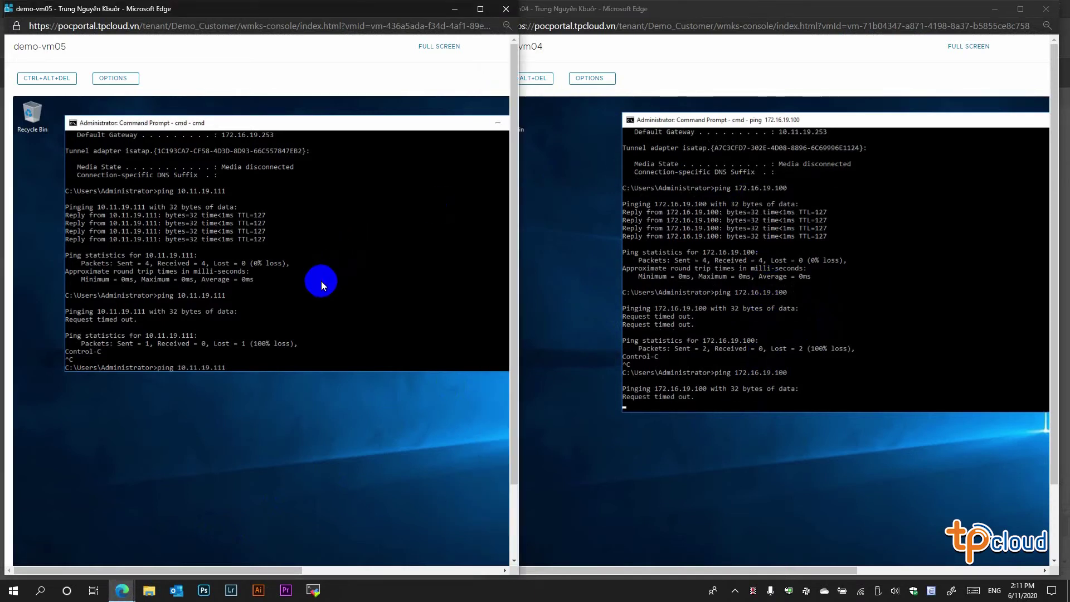
pyautogui.press('Return')
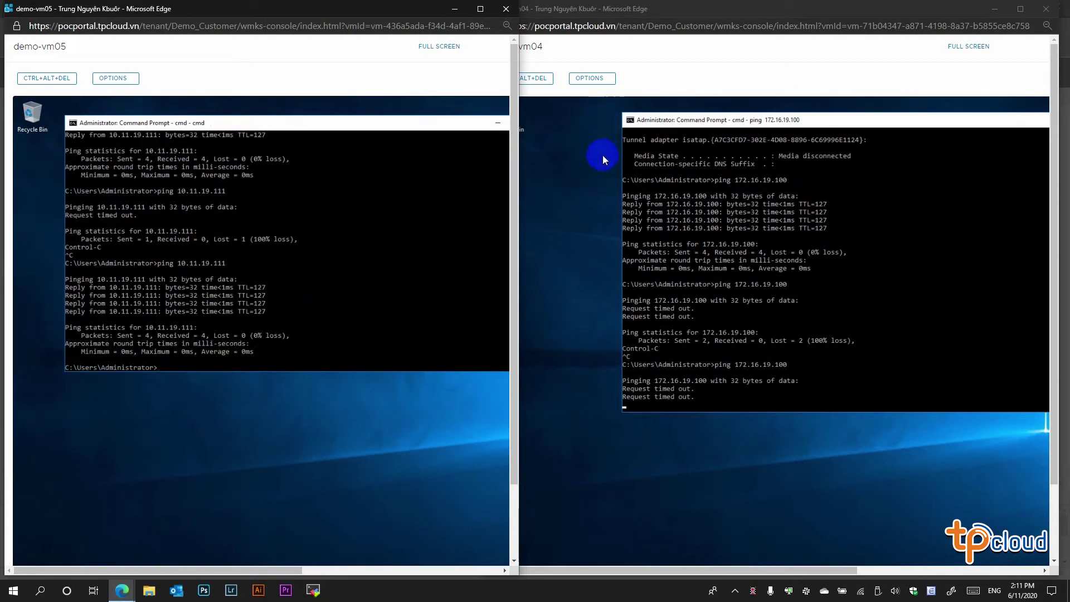
pyautogui.click(122, 590)
pyautogui.click(109, 543)
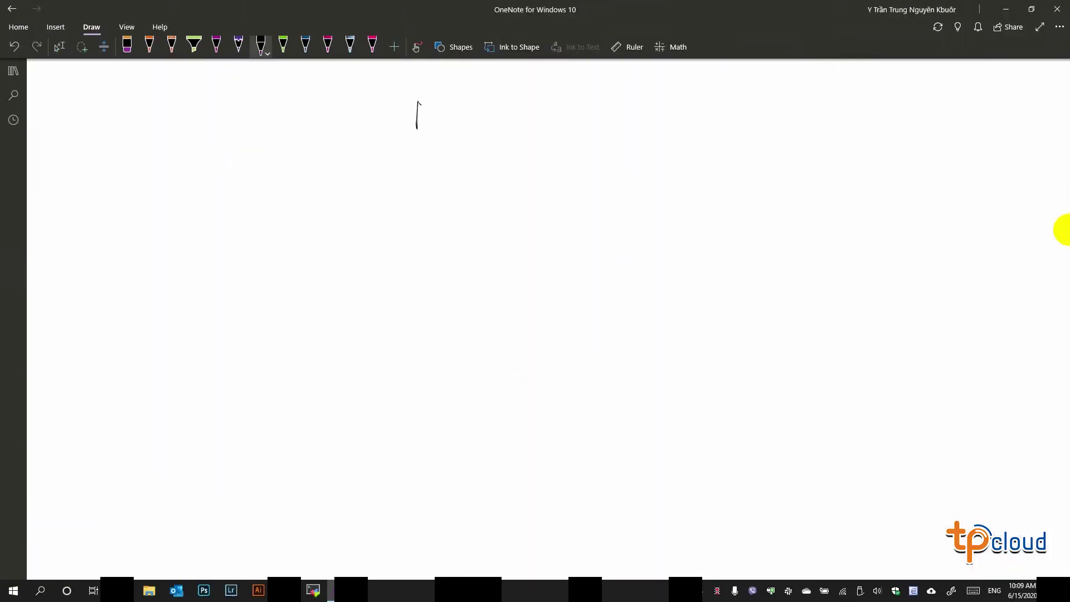
# - Handwrite the title NAT, with SNAT and DNAT on an upper and lower branch
pyautogui.moveTo(419, 102)
pyautogui.mouseDown()
pyautogui.moveTo(440, 99)
pyautogui.moveTo(460, 122)
pyautogui.moveTo(480, 98)
pyautogui.moveTo(478, 119)
pyautogui.mouseUp()
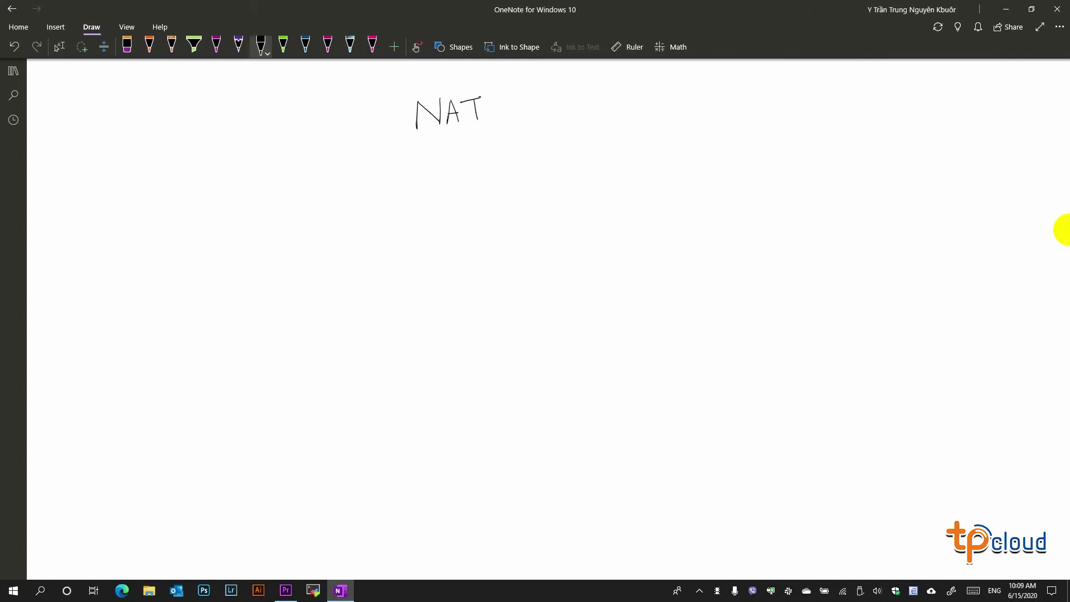
pyautogui.moveTo(543, 96); pyautogui.dragTo(518, 119)
pyautogui.moveTo(570, 82); pyautogui.dragTo(557, 99)
pyautogui.moveTo(578, 99)
pyautogui.mouseDown()
pyautogui.moveTo(594, 81)
pyautogui.moveTo(605, 89)
pyautogui.mouseUp()
pyautogui.moveTo(607, 82); pyautogui.dragTo(621, 78)
pyautogui.moveTo(519, 119); pyautogui.dragTo(554, 146)
pyautogui.moveTo(569, 133); pyautogui.dragTo(571, 149)
pyautogui.moveTo(593, 134)
pyautogui.mouseDown()
pyautogui.moveTo(593, 149)
pyautogui.moveTo(607, 132)
pyautogui.mouseUp()
pyautogui.moveTo(609, 148); pyautogui.dragTo(621, 147)
pyautogui.moveTo(611, 141); pyautogui.dragTo(621, 140)
pyautogui.moveTo(624, 131)
pyautogui.mouseDown()
pyautogui.moveTo(642, 124)
pyautogui.moveTo(639, 152)
pyautogui.mouseUp()
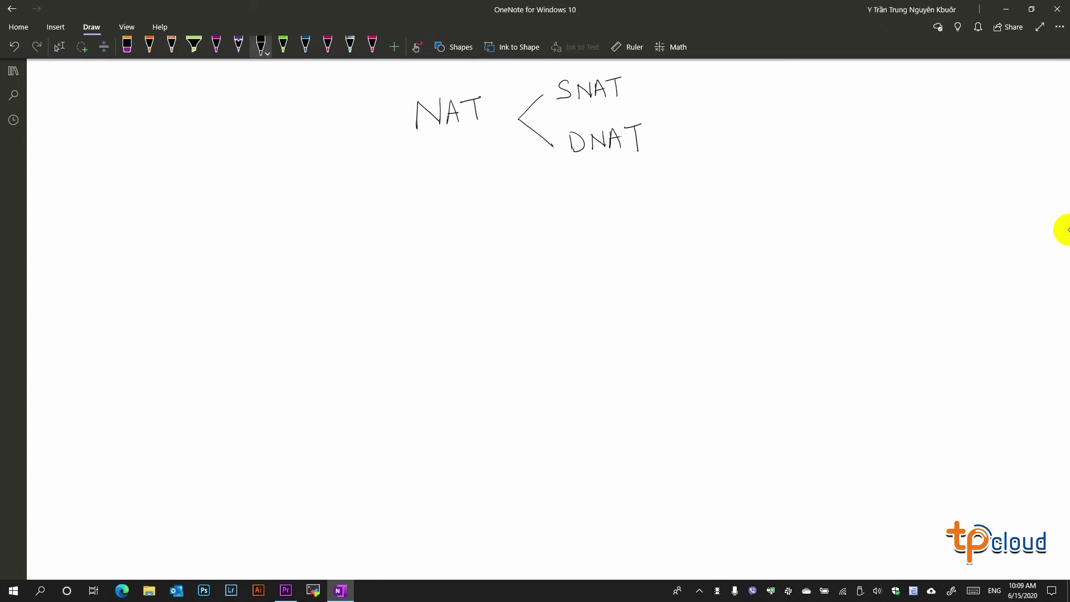
# - Sketch the edge gateway as a circle with arrows inside, labelled Edge GW
pyautogui.moveTo(489, 289); pyautogui.dragTo(485, 289)
pyautogui.moveTo(483, 291); pyautogui.dragTo(478, 370)
pyautogui.moveTo(439, 334); pyautogui.dragTo(527, 334)
pyautogui.moveTo(475, 304); pyautogui.dragTo(491, 291)
pyautogui.moveTo(449, 329); pyautogui.dragTo(440, 335)
pyautogui.moveTo(454, 270); pyautogui.dragTo(461, 284)
pyautogui.click(498, 269)
pyautogui.moveTo(462, 276); pyautogui.dragTo(493, 282)
pyautogui.moveTo(500, 272); pyautogui.dragTo(511, 269)
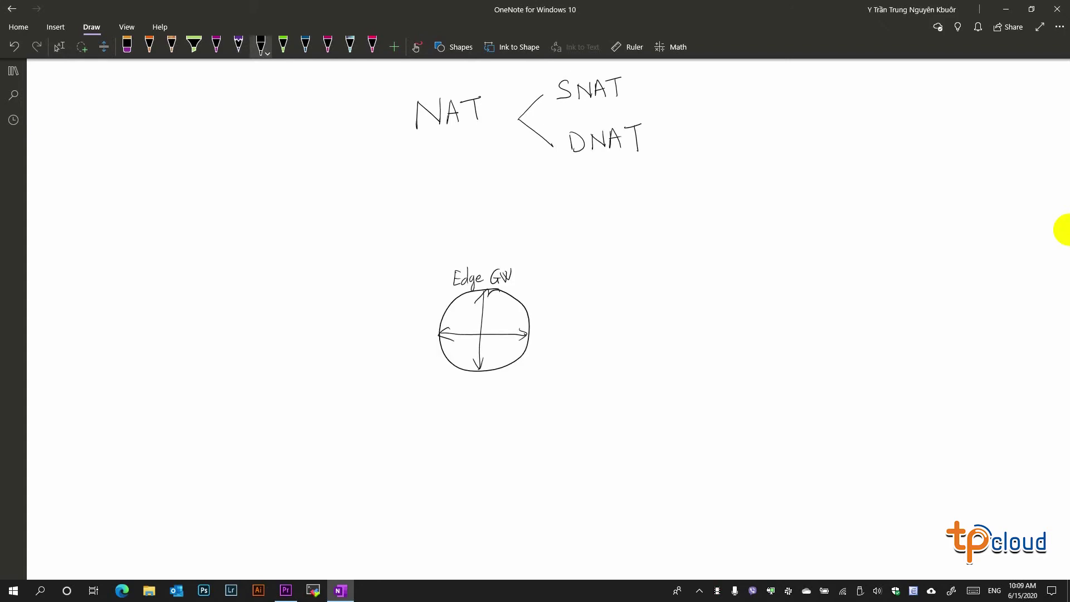
# - In blue ink, link the gateway to a VM box over a line labelled Routed_network
pyautogui.click(305, 44)
pyautogui.moveTo(531, 334); pyautogui.dragTo(712, 319)
pyautogui.moveTo(713, 341)
pyautogui.mouseDown()
pyautogui.moveTo(759, 299)
pyautogui.moveTo(768, 337)
pyautogui.mouseUp()
pyautogui.moveTo(712, 346); pyautogui.dragTo(780, 337)
pyautogui.moveTo(720, 316); pyautogui.dragTo(752, 328)
pyautogui.moveTo(566, 337); pyautogui.dragTo(574, 349)
pyautogui.moveTo(574, 341); pyautogui.dragTo(597, 345)
pyautogui.moveTo(601, 346); pyautogui.dragTo(604, 345)
pyautogui.moveTo(609, 341); pyautogui.dragTo(653, 344)
# - In green ink, connect the gateway leftward to a cloud labelled Internet
pyautogui.click(283, 44)
pyautogui.moveTo(439, 334); pyautogui.dragTo(283, 324)
pyautogui.moveTo(259, 284)
pyautogui.mouseDown()
pyautogui.moveTo(119, 312)
pyautogui.moveTo(287, 323)
pyautogui.mouseUp()
pyautogui.moveTo(146, 318); pyautogui.dragTo(163, 308)
pyautogui.moveTo(156, 333); pyautogui.dragTo(180, 323)
pyautogui.click(59, 47)
pyautogui.moveTo(183, 318); pyautogui.dragTo(191, 318)
pyautogui.moveTo(191, 309); pyautogui.dragTo(204, 310)
pyautogui.moveTo(204, 306); pyautogui.dragTo(212, 305)
pyautogui.moveTo(207, 283); pyautogui.dragTo(216, 306)
pyautogui.moveTo(205, 298); pyautogui.dragTo(219, 293)
# - In pink ink, draw a user figure under the VM with an arrow labelled NAT
pyautogui.click(327, 44)
pyautogui.moveTo(747, 357)
pyautogui.mouseDown()
pyautogui.moveTo(742, 396)
pyautogui.moveTo(756, 396)
pyautogui.mouseUp()
pyautogui.moveTo(741, 379)
pyautogui.mouseDown()
pyautogui.moveTo(759, 376)
pyautogui.moveTo(515, 410)
pyautogui.moveTo(263, 363)
pyautogui.mouseUp()
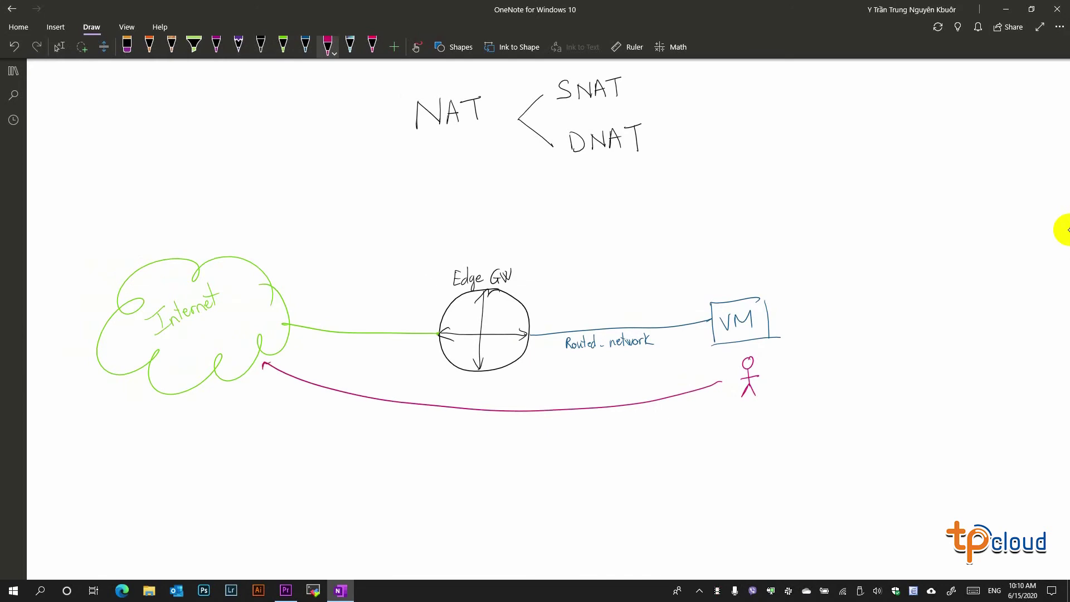
pyautogui.moveTo(448, 416)
pyautogui.mouseDown()
pyautogui.moveTo(445, 427)
pyautogui.moveTo(465, 425)
pyautogui.mouseUp()
pyautogui.moveTo(458, 421); pyautogui.dragTo(492, 424)
pyautogui.click(478, 423)
# - In orange ink, add an arrow from the VM labelled Webservice 80 port
pyautogui.click(149, 45)
pyautogui.moveTo(762, 302); pyautogui.dragTo(785, 285)
pyautogui.moveTo(777, 286); pyautogui.dragTo(812, 273)
pyautogui.moveTo(815, 267)
pyautogui.mouseDown()
pyautogui.moveTo(820, 280)
pyautogui.moveTo(887, 273)
pyautogui.mouseUp()
pyautogui.click(870, 272)
pyautogui.moveTo(899, 264); pyautogui.dragTo(903, 271)
pyautogui.moveTo(906, 270); pyautogui.dragTo(928, 260)
pyautogui.moveTo(922, 267); pyautogui.dragTo(931, 264)
# - Draw an internet user above the cloud, with an arrow labelled NAT : DNAT (80)
pyautogui.moveTo(244, 210)
pyautogui.mouseDown()
pyautogui.moveTo(247, 243)
pyautogui.moveTo(256, 241)
pyautogui.mouseUp()
pyautogui.moveTo(239, 233)
pyautogui.mouseDown()
pyautogui.moveTo(258, 221)
pyautogui.moveTo(717, 261)
pyautogui.moveTo(742, 279)
pyautogui.mouseUp()
pyautogui.moveTo(455, 236); pyautogui.dragTo(465, 221)
pyautogui.moveTo(464, 233)
pyautogui.mouseDown()
pyautogui.moveTo(468, 220)
pyautogui.moveTo(473, 232)
pyautogui.mouseUp()
pyautogui.moveTo(472, 221); pyautogui.dragTo(482, 220)
pyautogui.moveTo(477, 221)
pyautogui.mouseDown()
pyautogui.moveTo(477, 234)
pyautogui.moveTo(497, 234)
pyautogui.mouseUp()
pyautogui.moveTo(496, 222)
pyautogui.mouseDown()
pyautogui.moveTo(496, 233)
pyautogui.moveTo(511, 221)
pyautogui.mouseUp()
pyautogui.moveTo(514, 233); pyautogui.dragTo(522, 232)
pyautogui.moveTo(515, 229); pyautogui.dragTo(521, 228)
pyautogui.moveTo(521, 222); pyautogui.dragTo(530, 222)
pyautogui.moveTo(526, 223); pyautogui.dragTo(539, 241)
pyautogui.moveTo(544, 234); pyautogui.dragTo(542, 242)
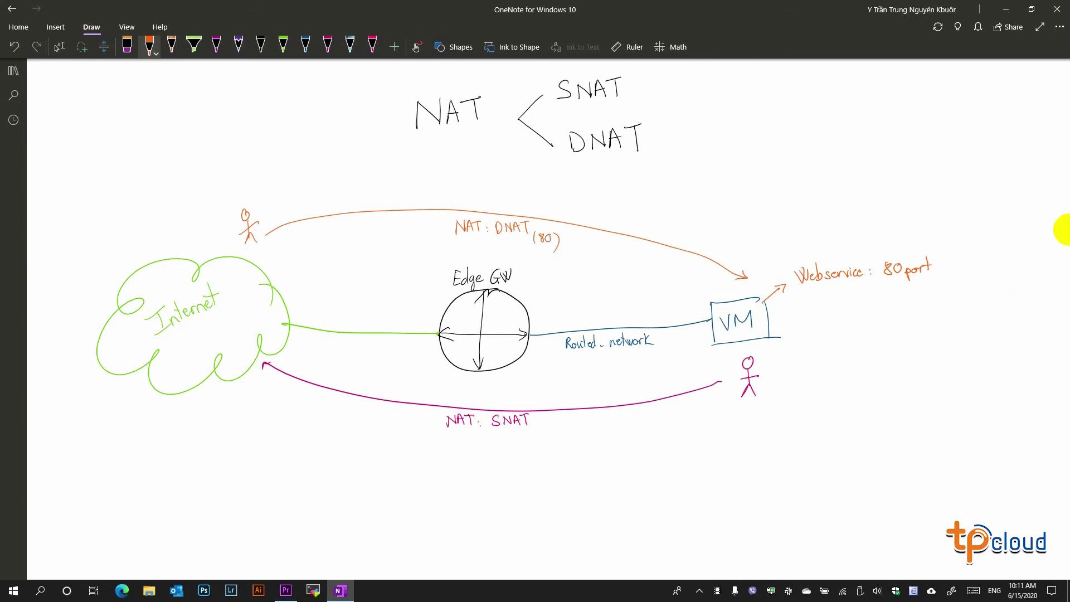
# - In magenta, add a second VM on Routed-nw with RDP Service, reached by a user via DNAT 3389
pyautogui.click(216, 45)
pyautogui.moveTo(530, 333); pyautogui.dragTo(590, 290)
pyautogui.moveTo(591, 279)
pyautogui.mouseDown()
pyautogui.moveTo(593, 298)
pyautogui.moveTo(627, 269)
pyautogui.mouseUp()
pyautogui.moveTo(593, 299); pyautogui.dragTo(632, 291)
pyautogui.moveTo(598, 282); pyautogui.dragTo(621, 275)
pyautogui.moveTo(535, 319)
pyautogui.mouseDown()
pyautogui.moveTo(573, 288)
pyautogui.moveTo(661, 265)
pyautogui.mouseUp()
pyautogui.moveTo(663, 276); pyautogui.dragTo(681, 262)
pyautogui.moveTo(683, 270); pyautogui.dragTo(707, 263)
pyautogui.moveTo(299, 261)
pyautogui.mouseDown()
pyautogui.moveTo(314, 290)
pyautogui.moveTo(593, 278)
pyautogui.mouseUp()
pyautogui.moveTo(588, 273); pyautogui.dragTo(595, 281)
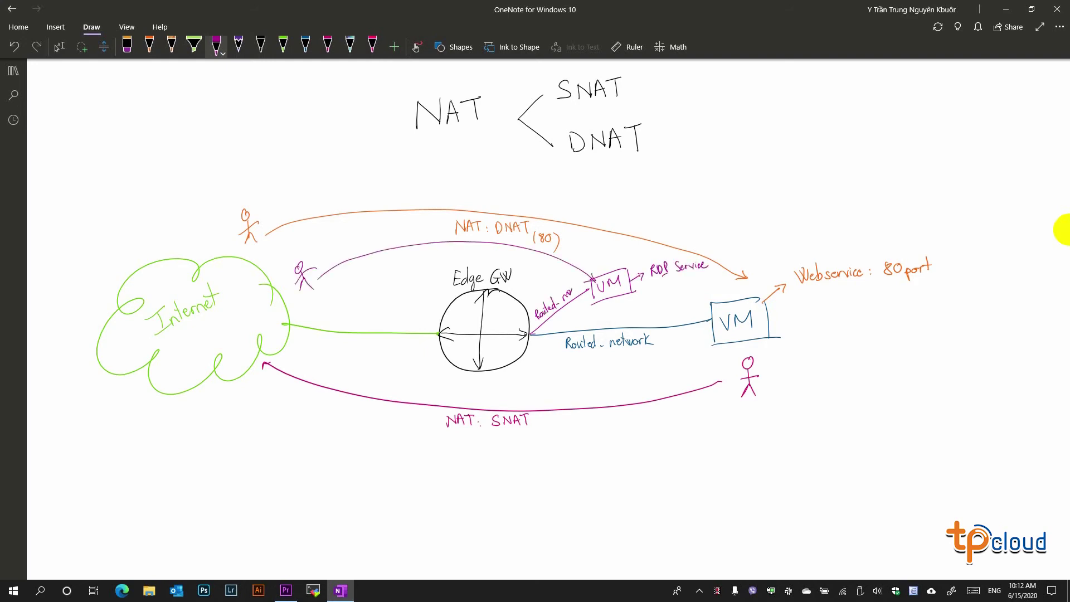
pyautogui.moveTo(362, 273)
pyautogui.mouseDown()
pyautogui.moveTo(448, 251)
pyautogui.moveTo(477, 260)
pyautogui.mouseUp()
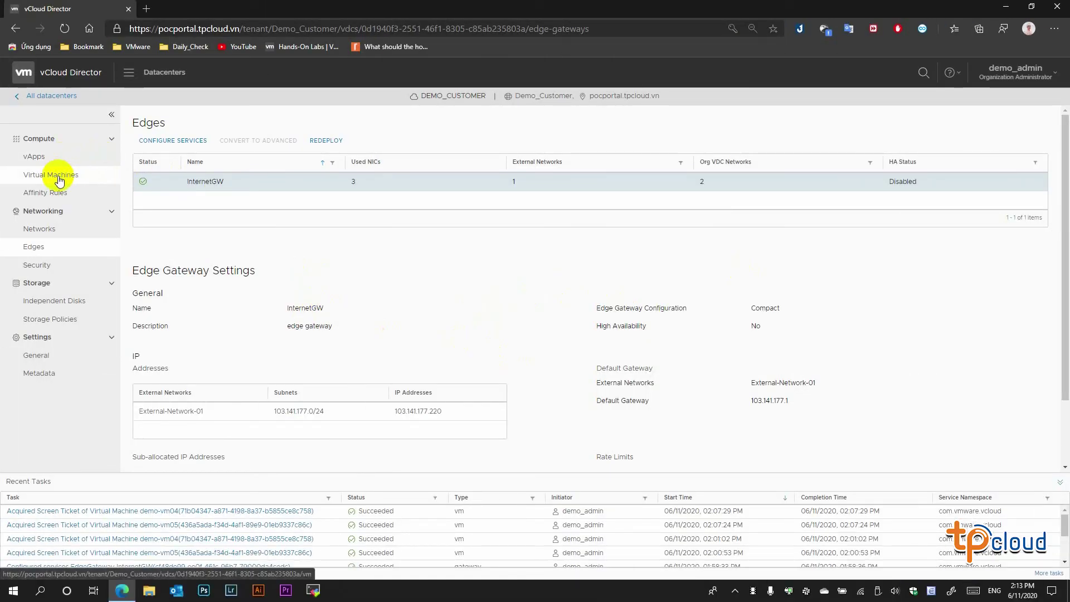
# - Open demo-vm04's web console and run cls and ipconfig to confirm address 10.11.19.111
pyautogui.click(57, 175)
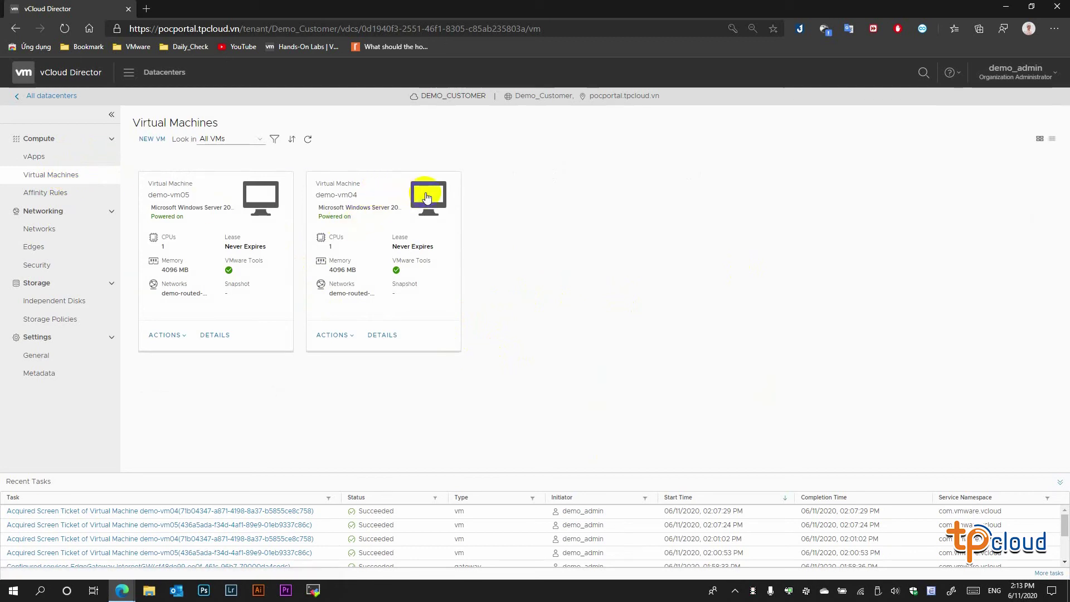
pyautogui.click(426, 192)
pyautogui.click(541, 291)
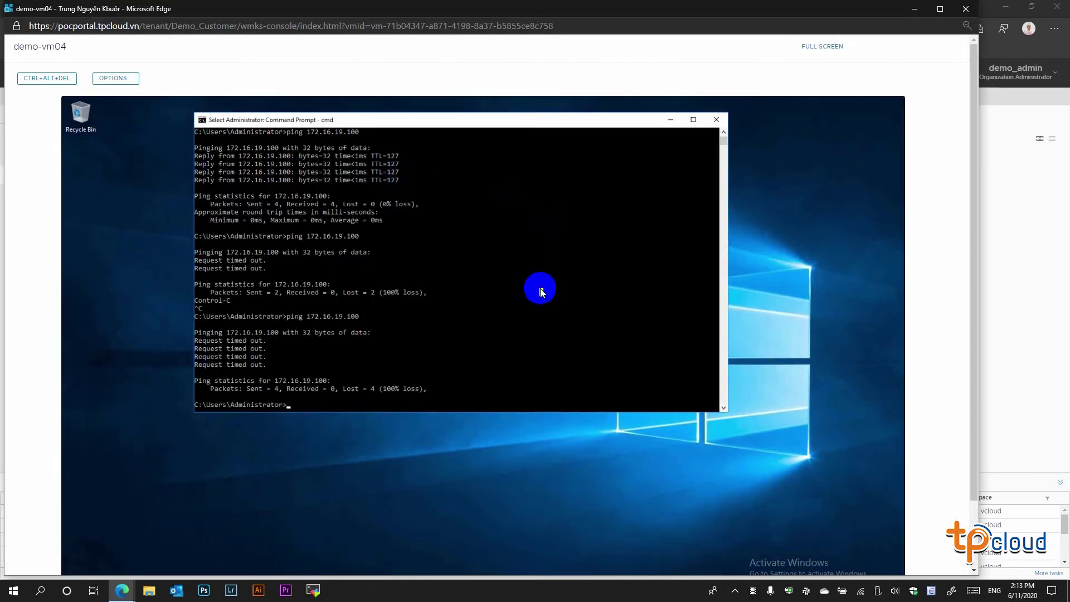
pyautogui.write('cls')
pyautogui.press('Return')
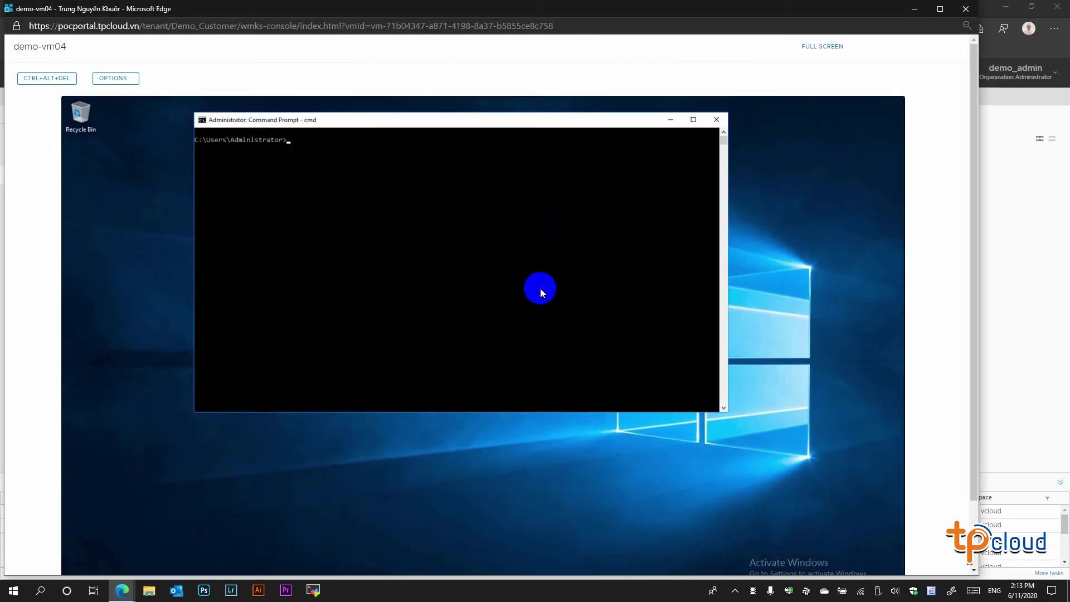
pyautogui.write('ipconfig')
pyautogui.press('Return')
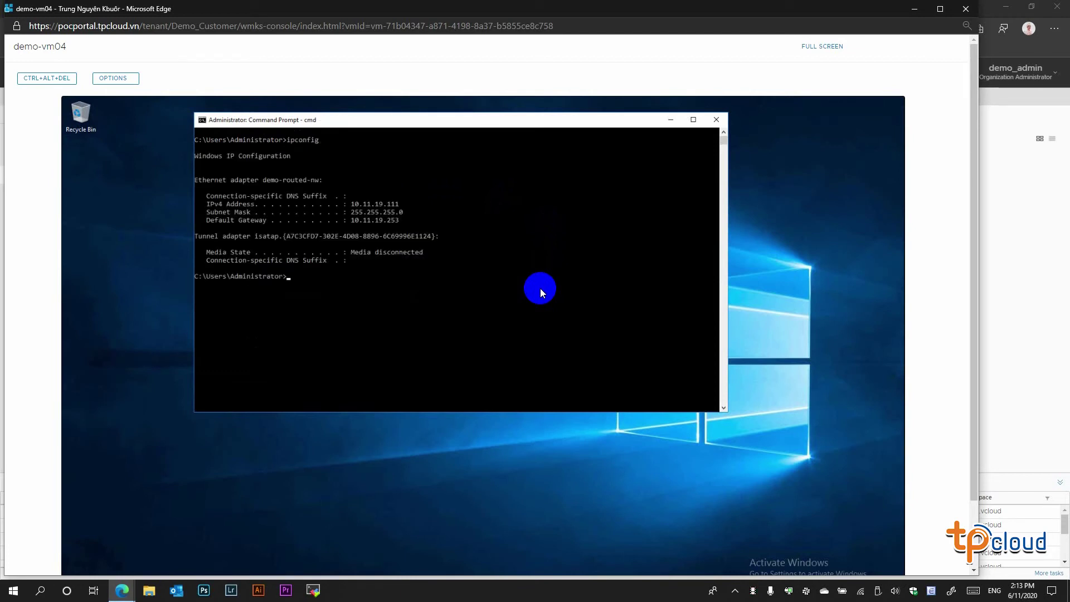
# - Ping 8.8.8.8 until it times out, stop it, and minimize the console
pyautogui.write('ping 8.8.8.8')
pyautogui.press('Return')
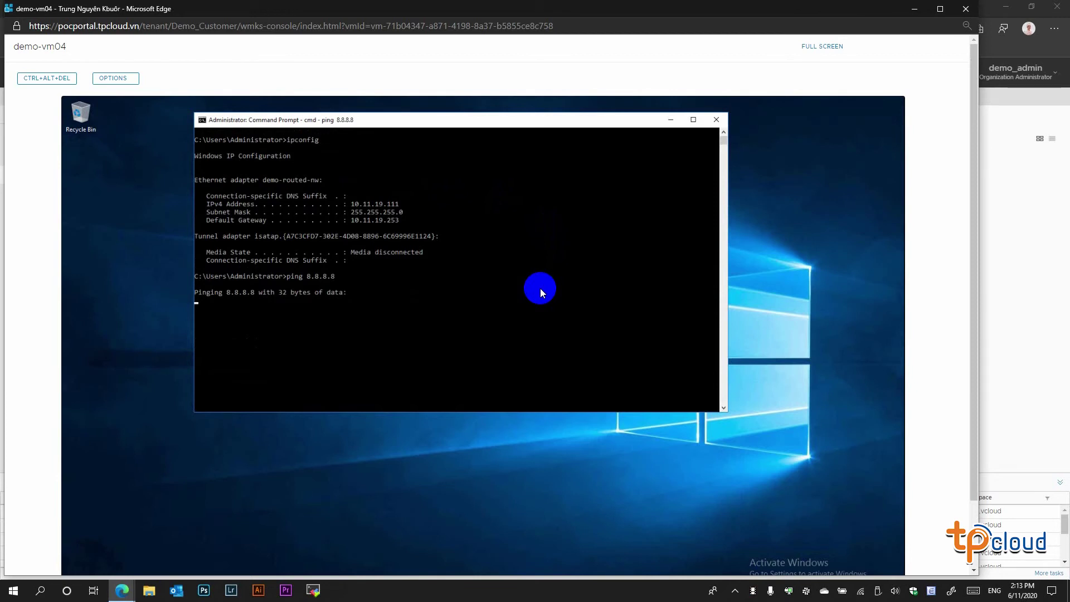
pyautogui.hotkey('ctrl', 'c')
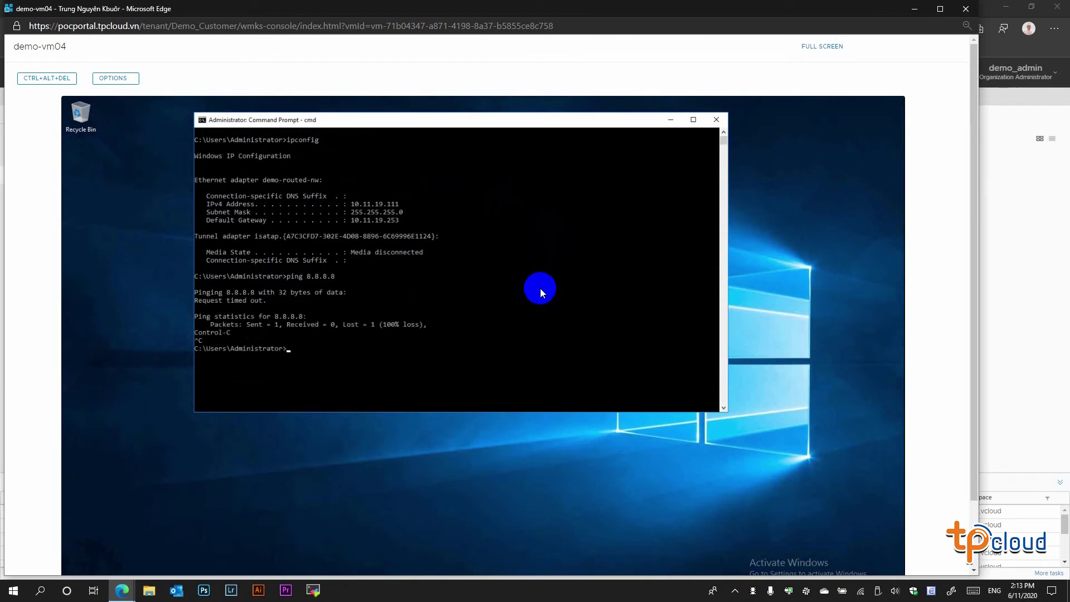
pyautogui.click(926, 17)
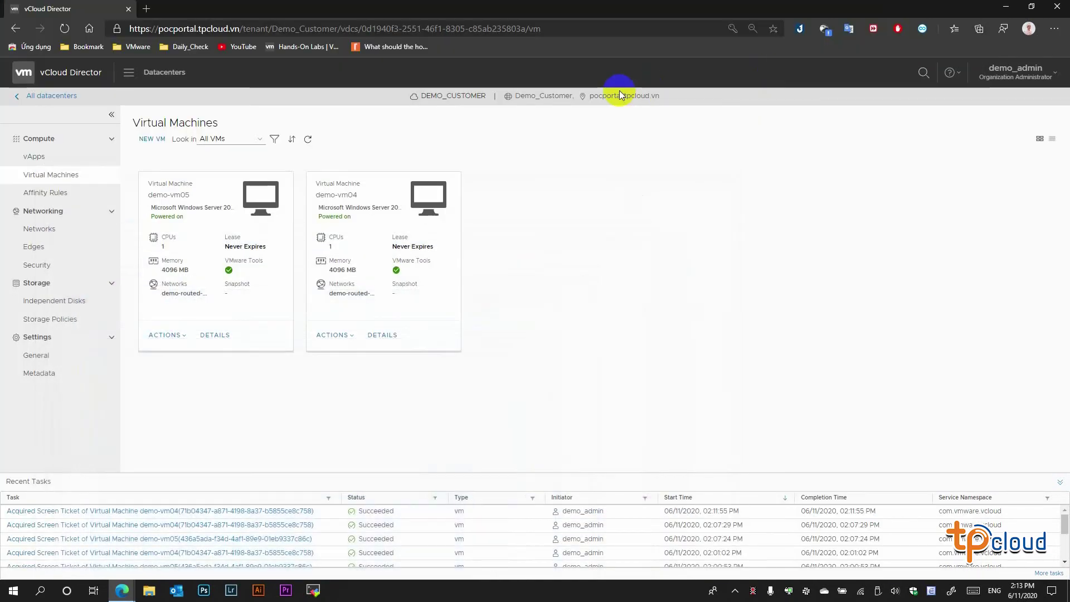
# - Go to InternetGW's NAT service settings and start a new SNAT rule
pyautogui.click(42, 244)
pyautogui.click(225, 182)
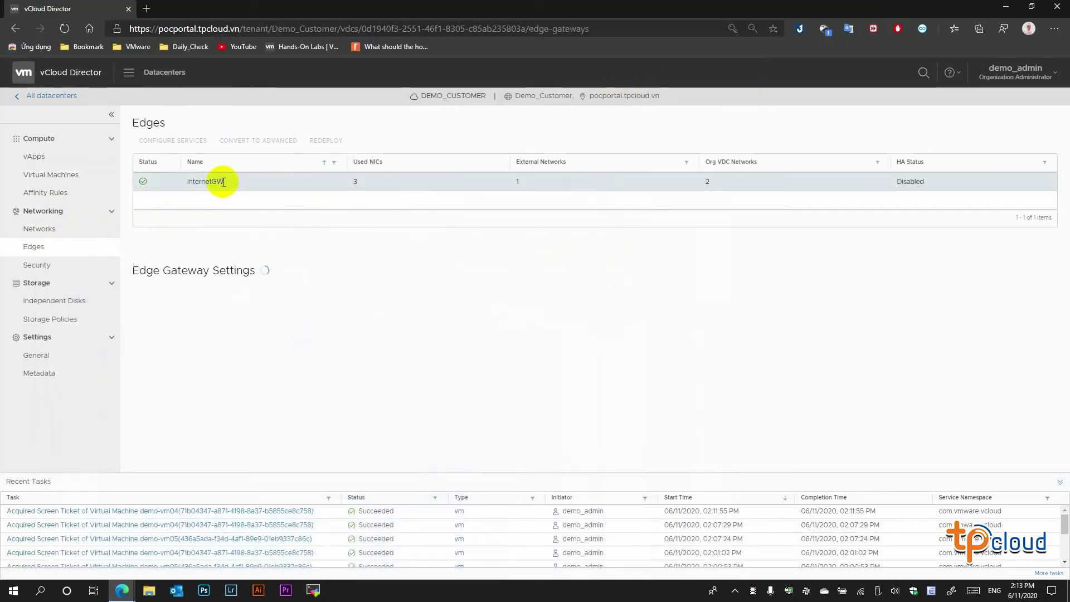
pyautogui.click(172, 140)
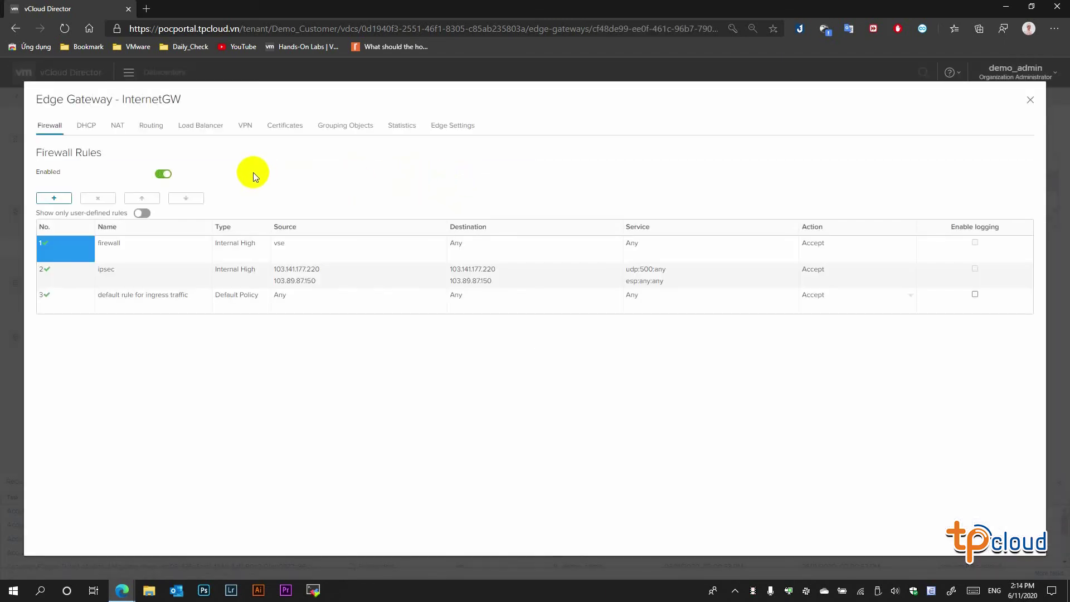
pyautogui.click(117, 127)
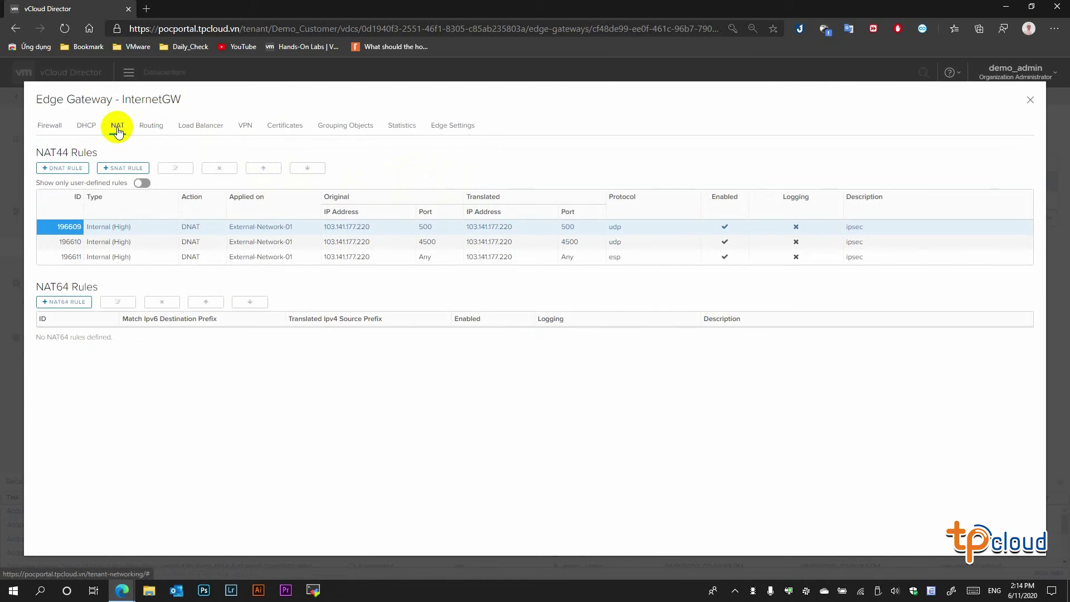
pyautogui.click(117, 169)
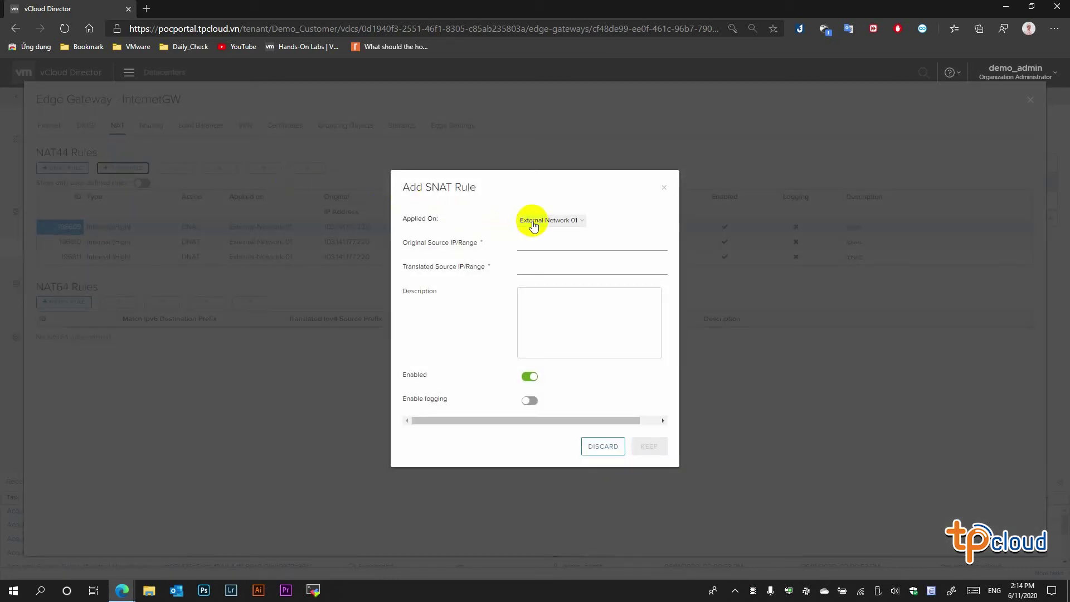
# - Apply the SNAT rule on External-Network-01 translating 10.11.19.0/24 to 103.141.177.220, then keep and save
pyautogui.click(533, 224)
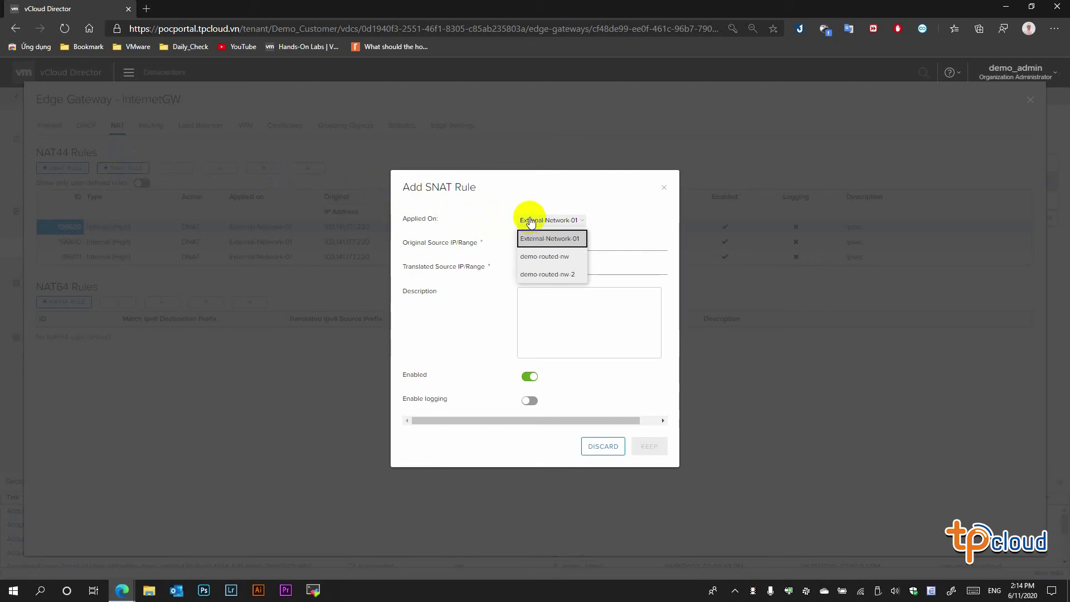
pyautogui.click(560, 240)
pyautogui.click(547, 244)
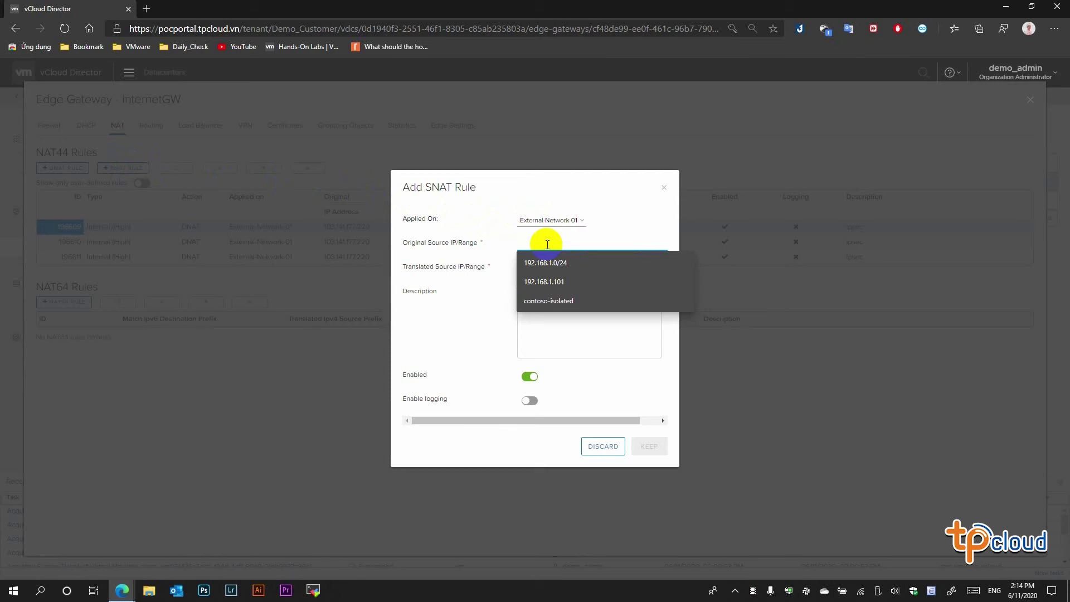
pyautogui.write('1')
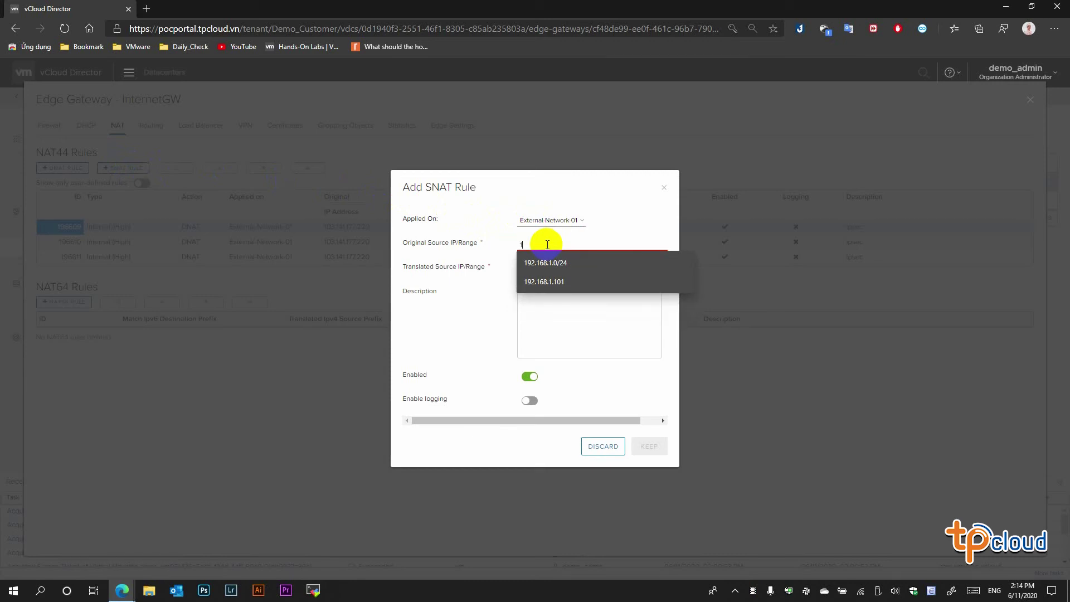
pyautogui.write('00')
pyautogui.press('BackSpace')
pyautogui.press('BackSpace')
pyautogui.press('BackSpace')
pyautogui.write('10.11.')
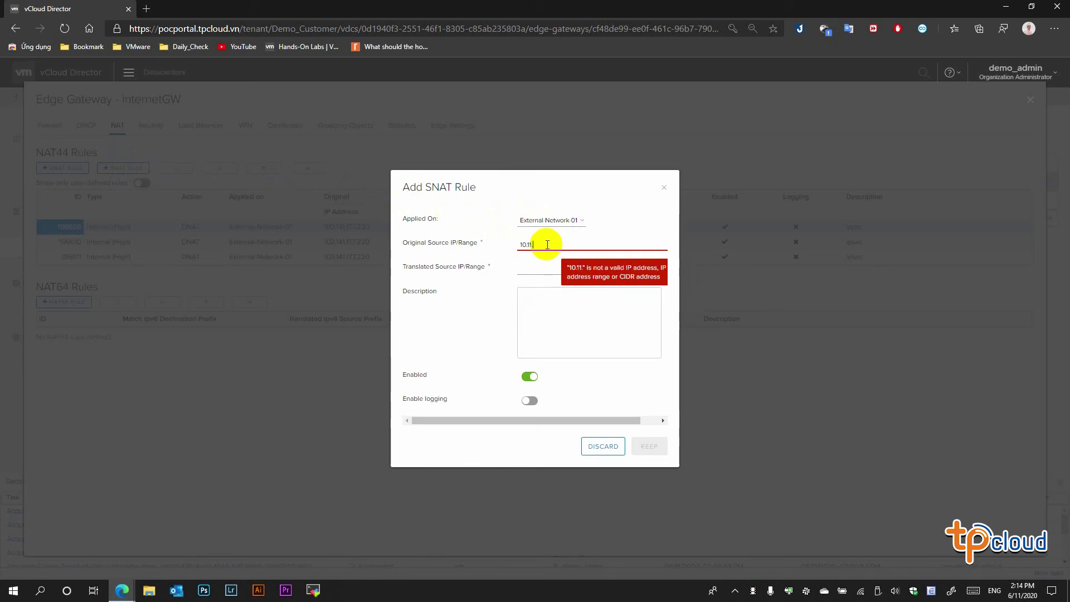
pyautogui.write('19.0/24')
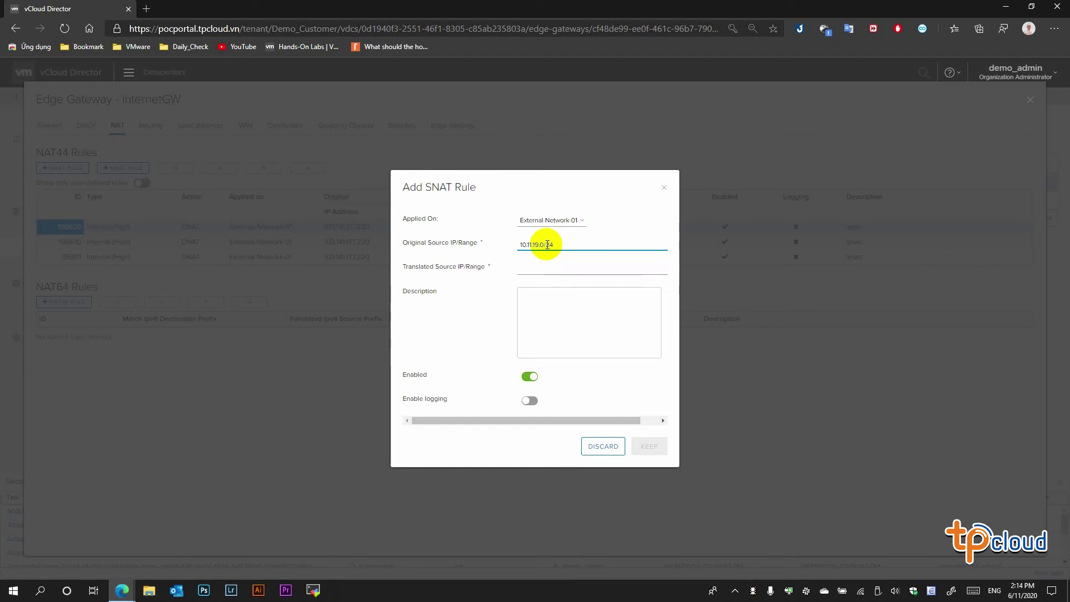
pyautogui.press('Tab')
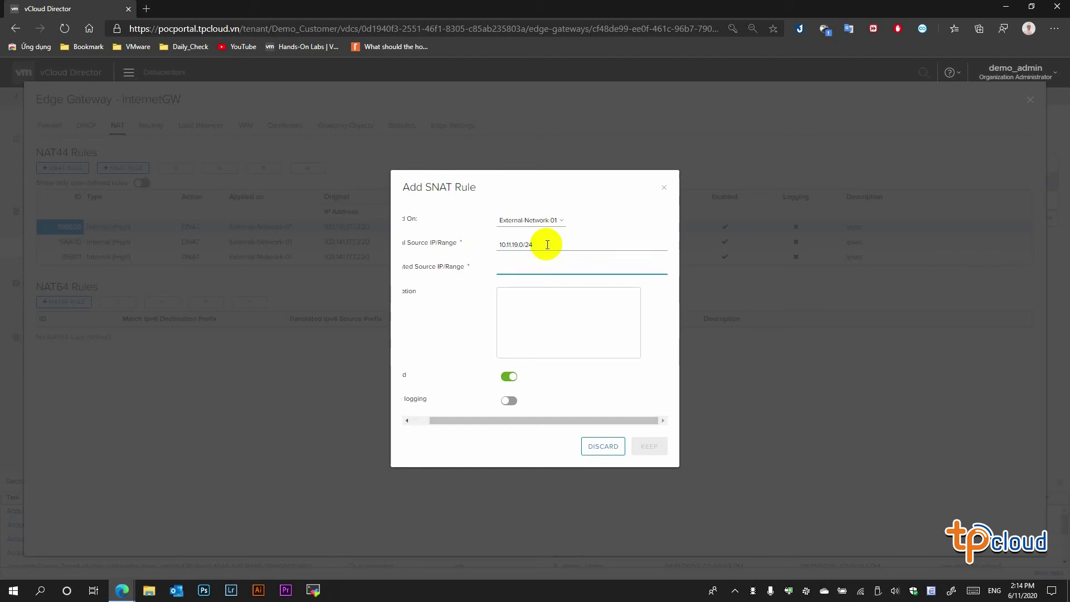
pyautogui.write('103.')
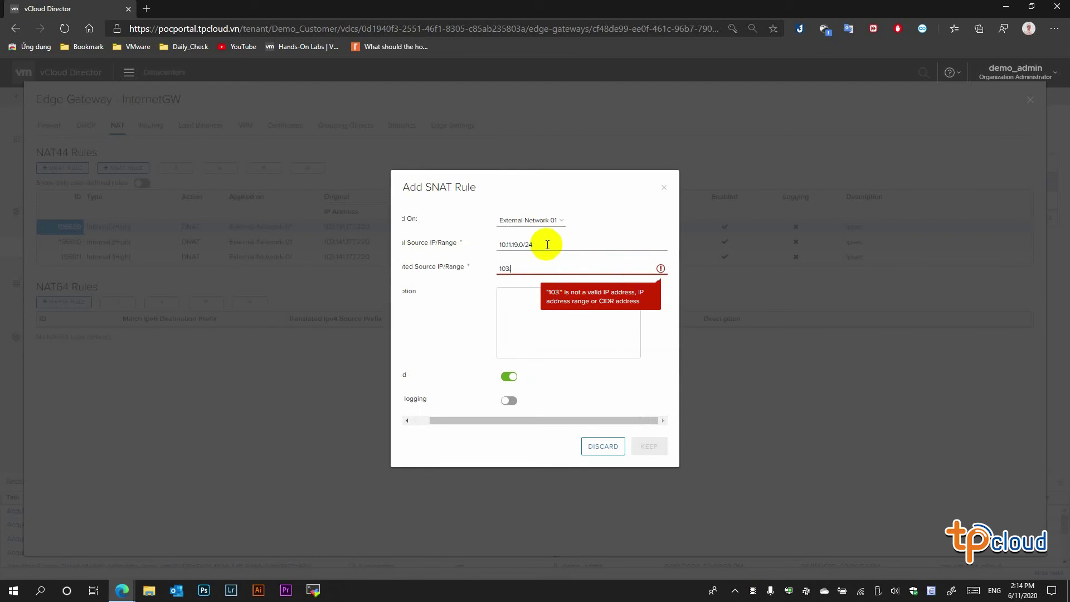
pyautogui.write('1')
pyautogui.write('41.1')
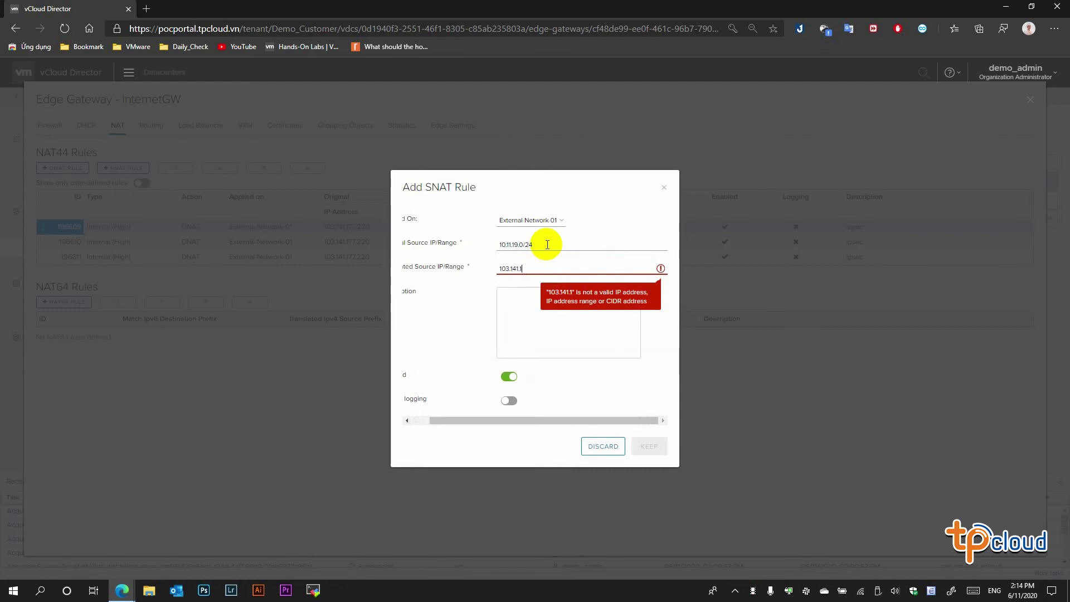
pyautogui.write('77.220')
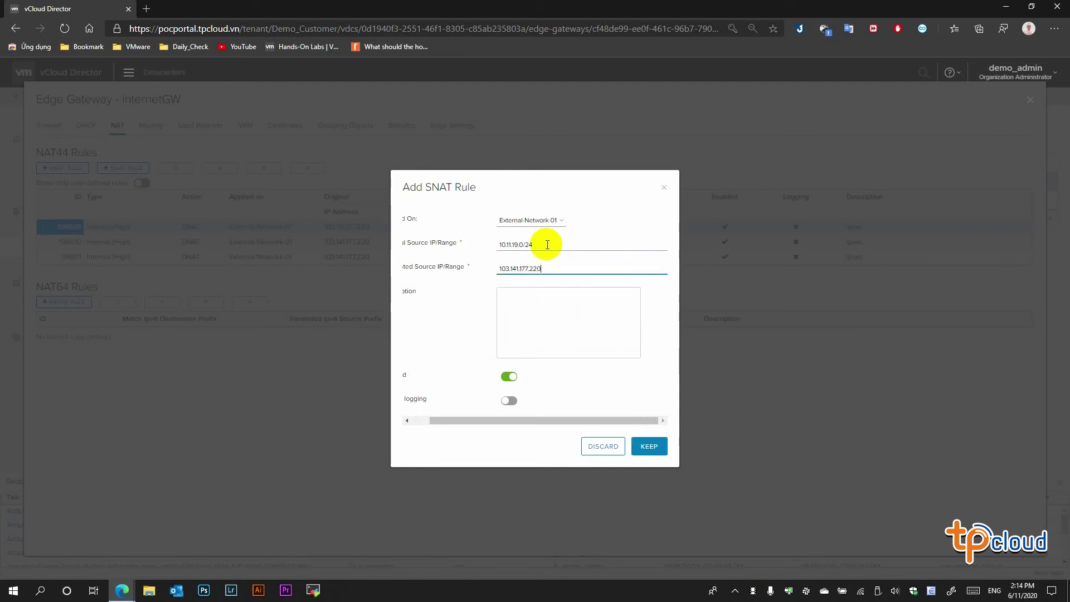
pyautogui.moveTo(553, 423); pyautogui.dragTo(532, 423)
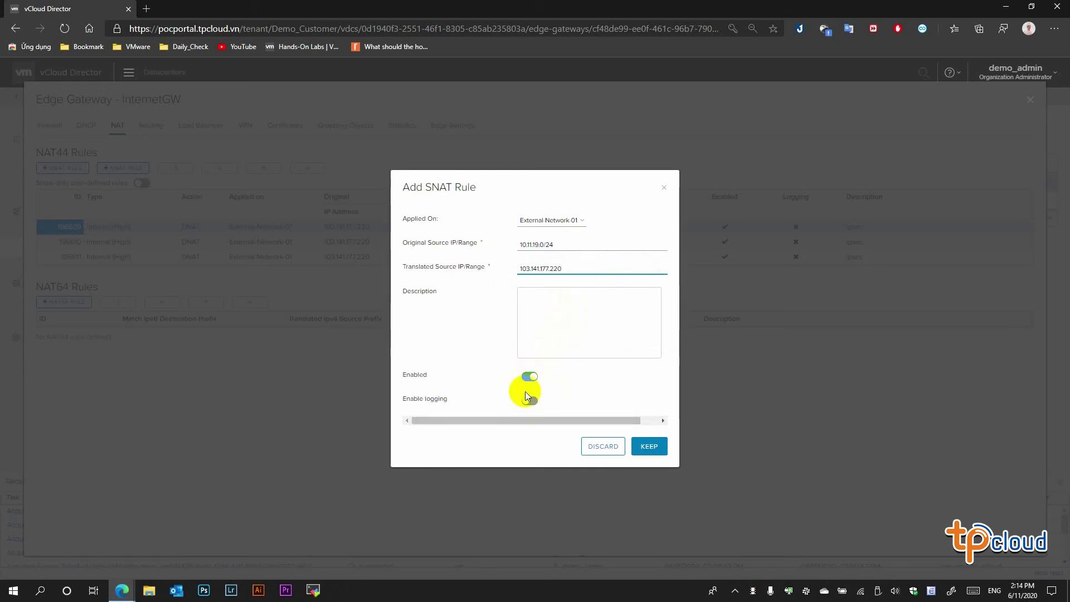
pyautogui.click(660, 454)
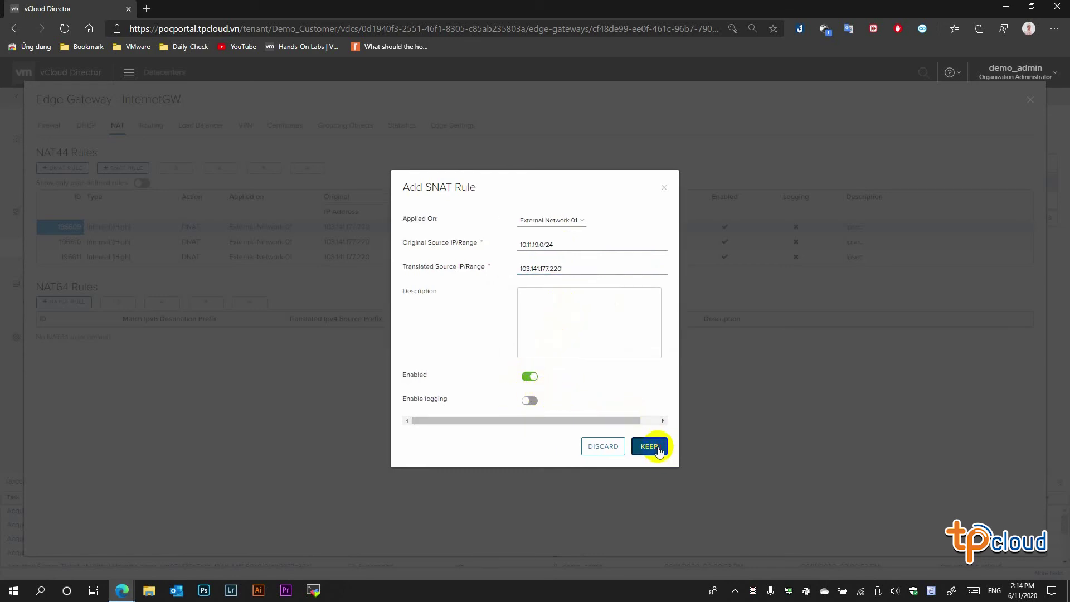
pyautogui.click(948, 148)
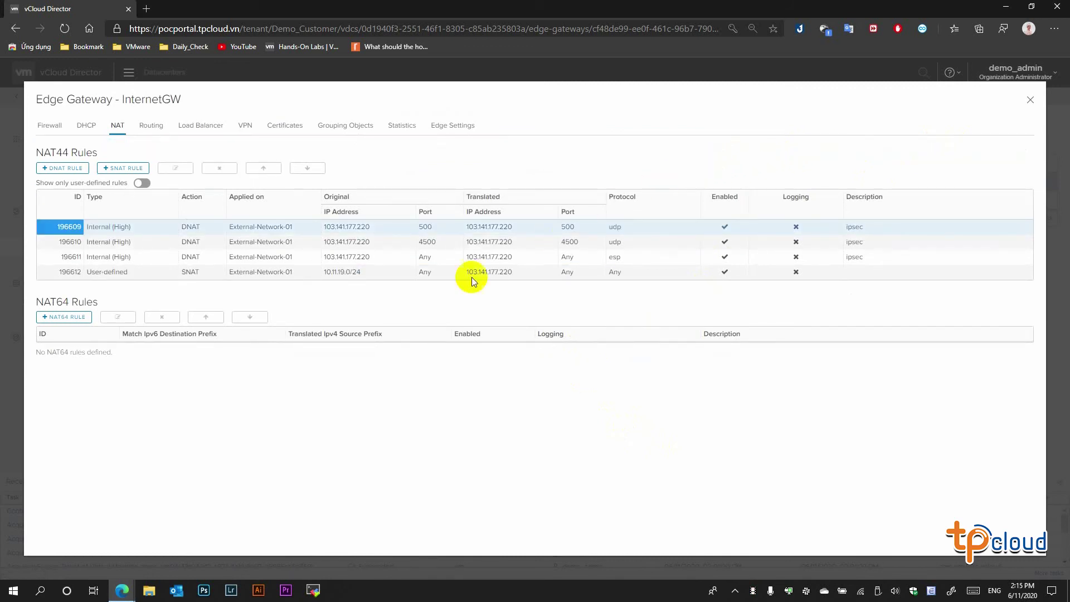
# - Rerun ping 8.8.8.8 in demo-vm04's console, getting replies, then close the console
pyautogui.moveTo(123, 590)
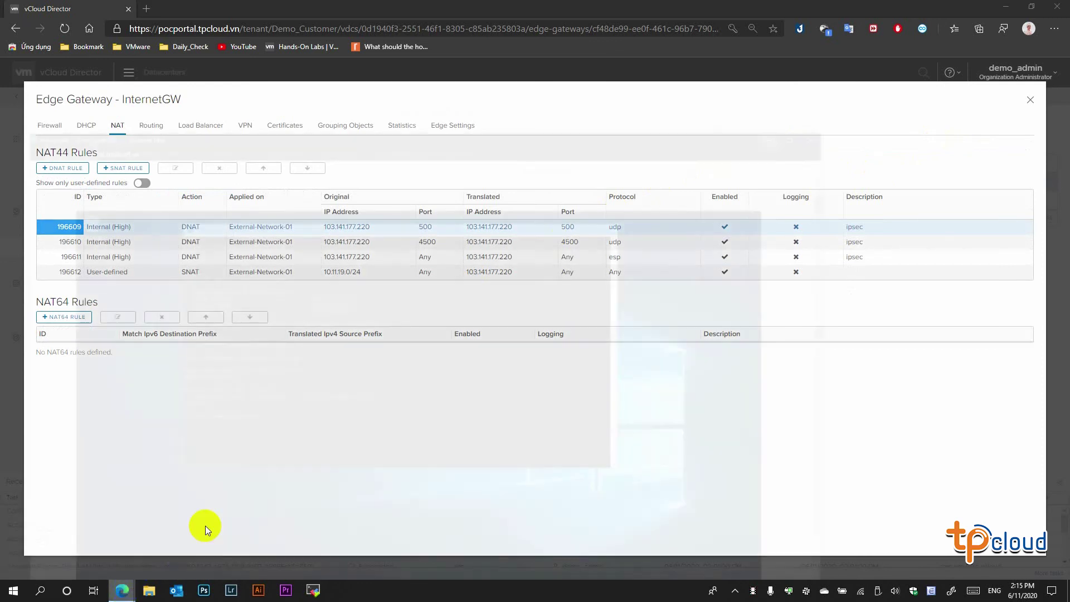
pyautogui.click(205, 526)
pyautogui.click(445, 340)
pyautogui.press('Up')
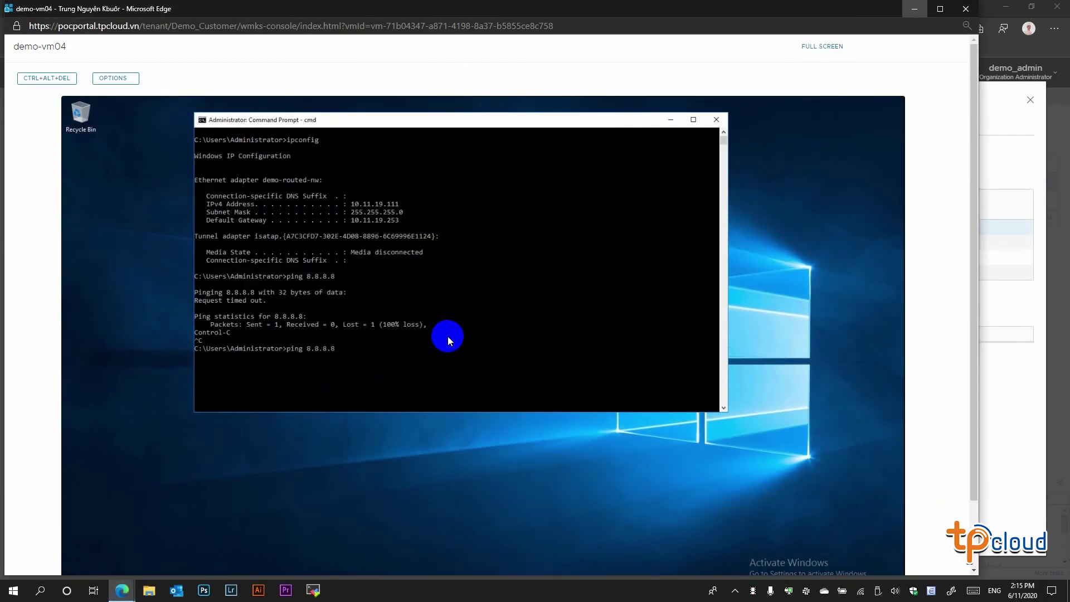
pyautogui.press('Return')
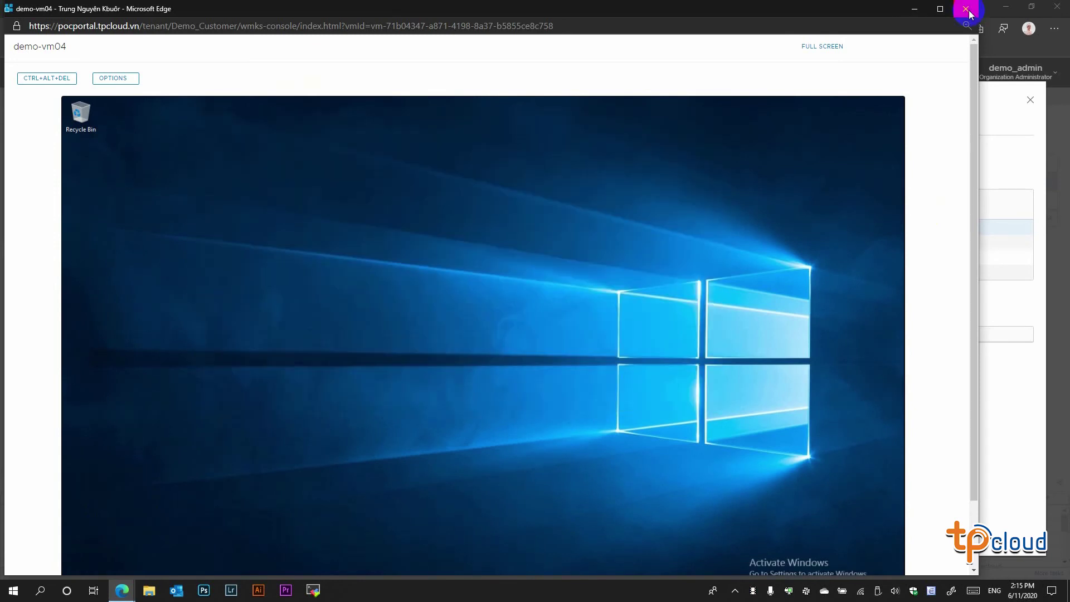
pyautogui.click(915, 9)
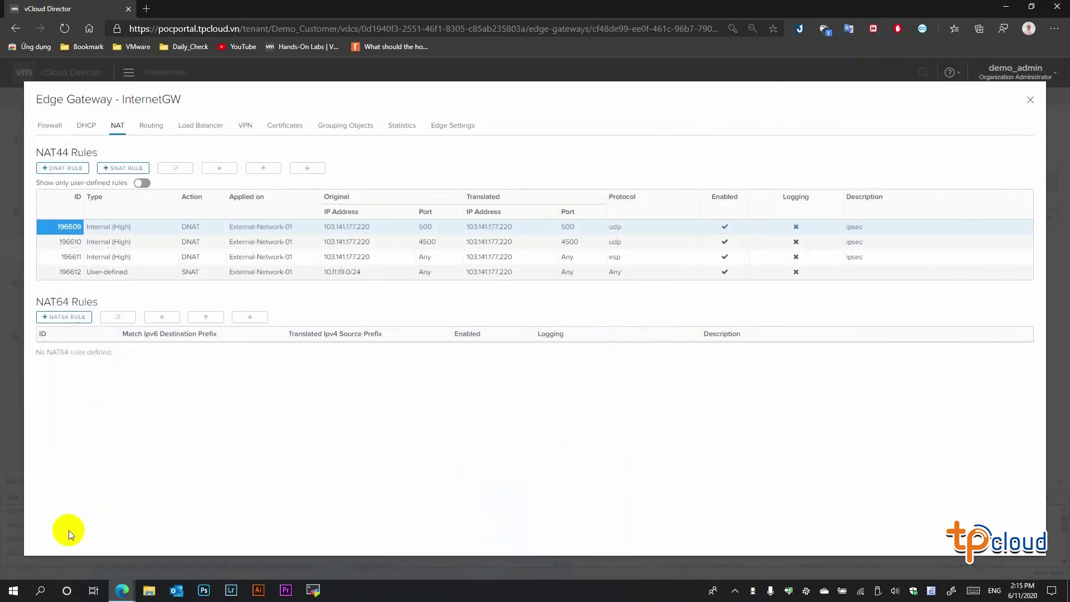
# - Launch Remote Desktop Connection from the Windows Run dialog
pyautogui.rightClick(13, 590)
pyautogui.click(39, 536)
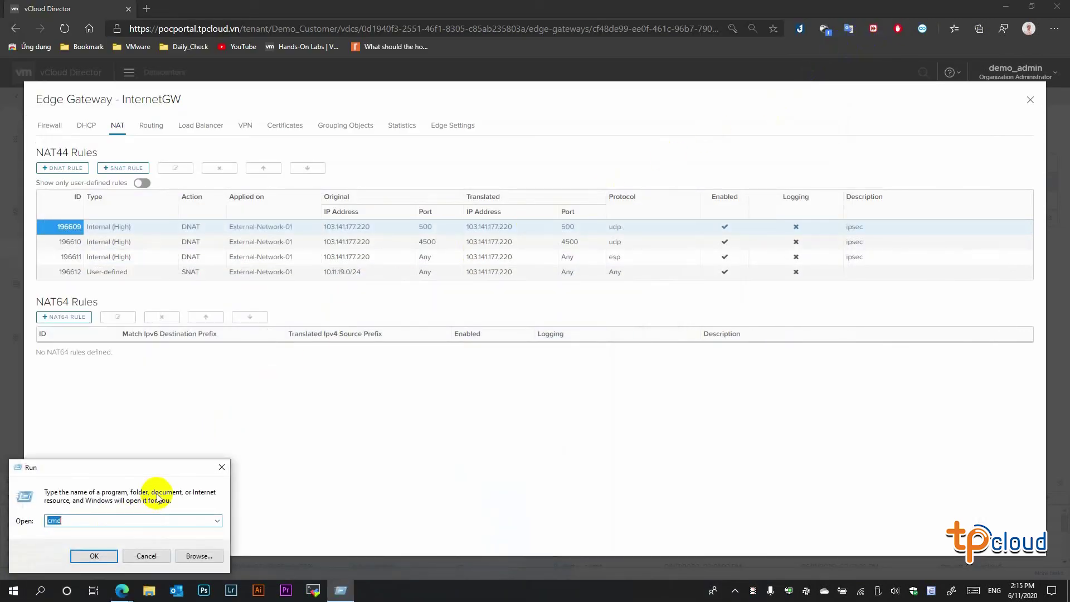
pyautogui.write('cmd')
pyautogui.press('Return')
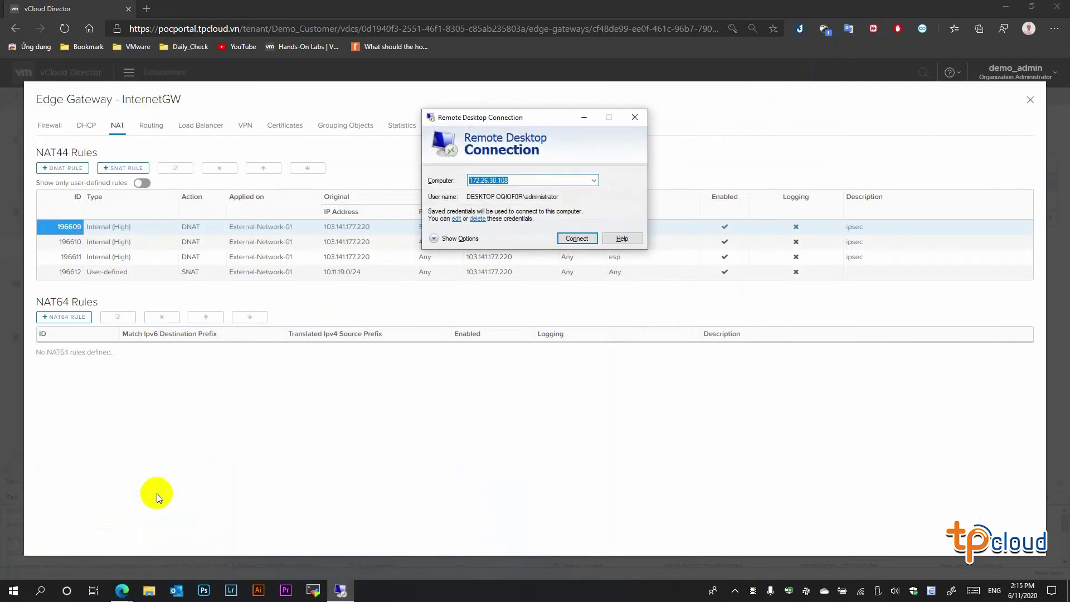
# - Try connecting to 103.141.177.220, accept the trust prompt, then cancel the stalled attempt and close the window
pyautogui.write('1')
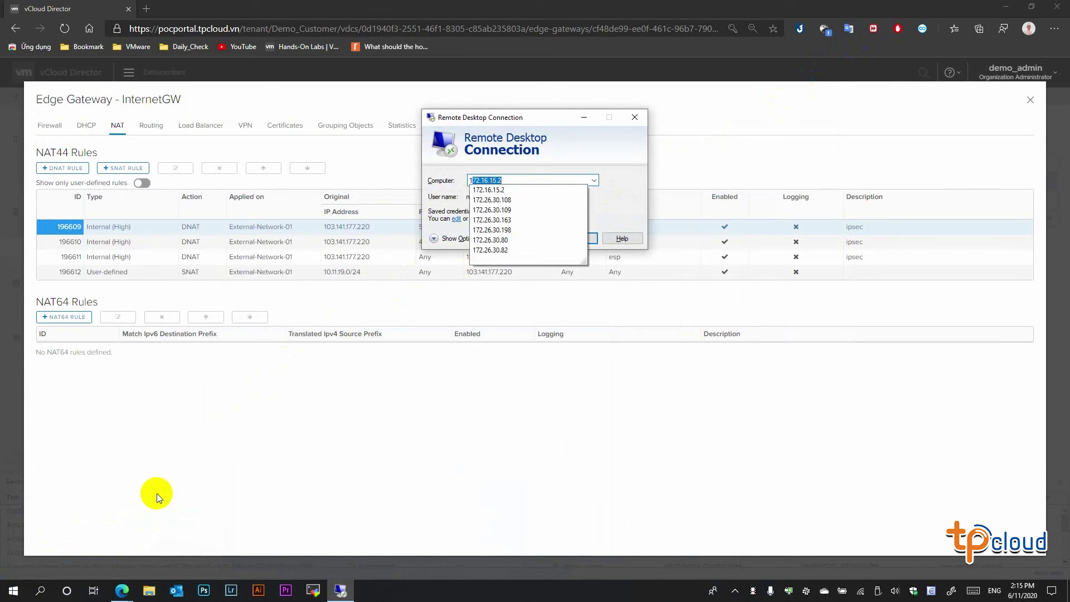
pyautogui.write('0')
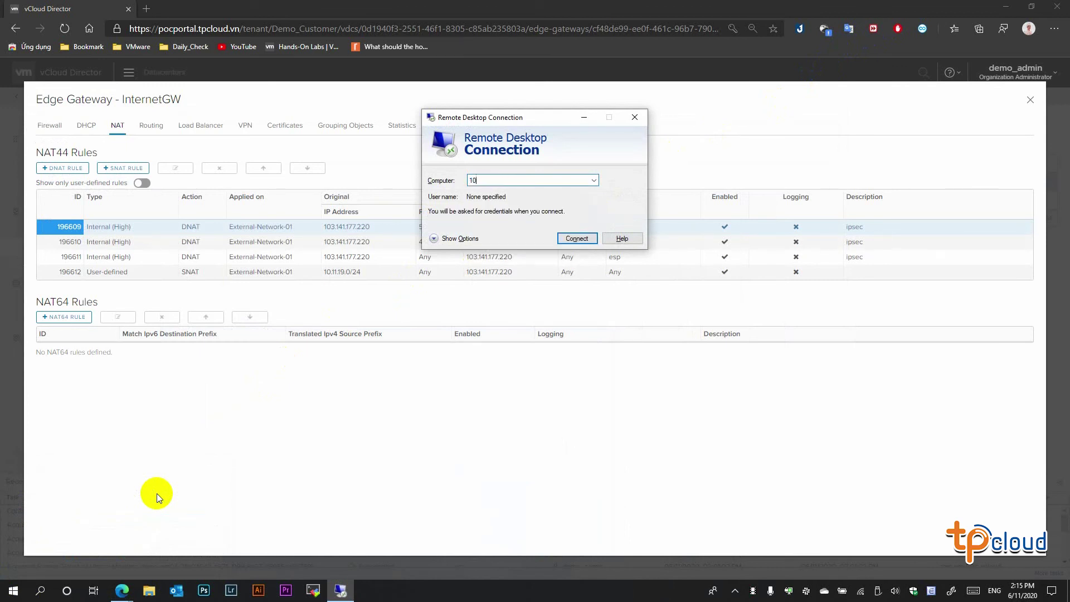
pyautogui.write('3.141.177.220')
pyautogui.press('Return')
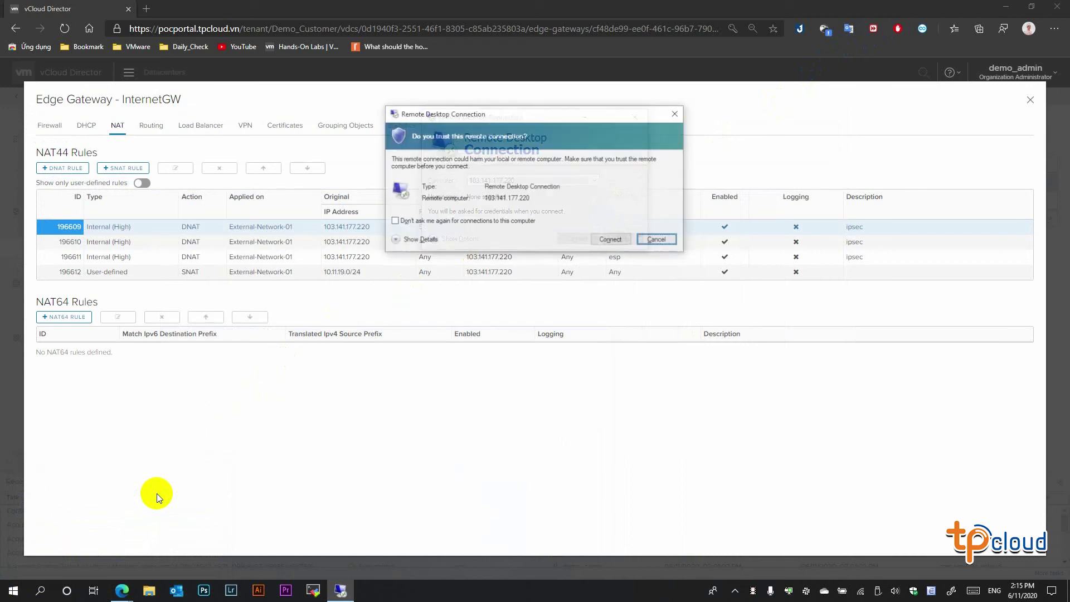
pyautogui.press('Return')
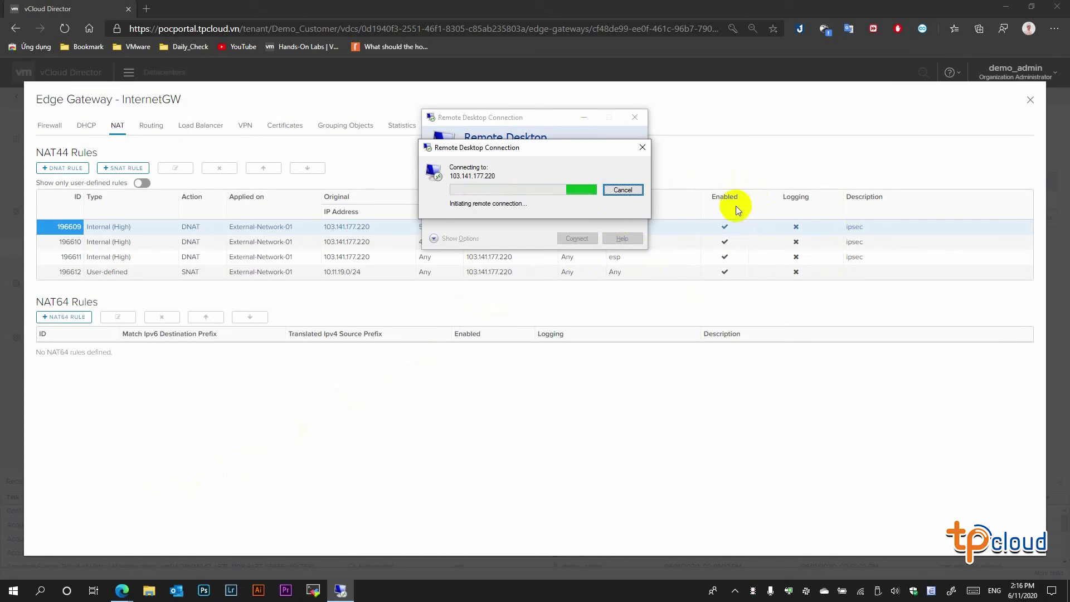
pyautogui.click(622, 190)
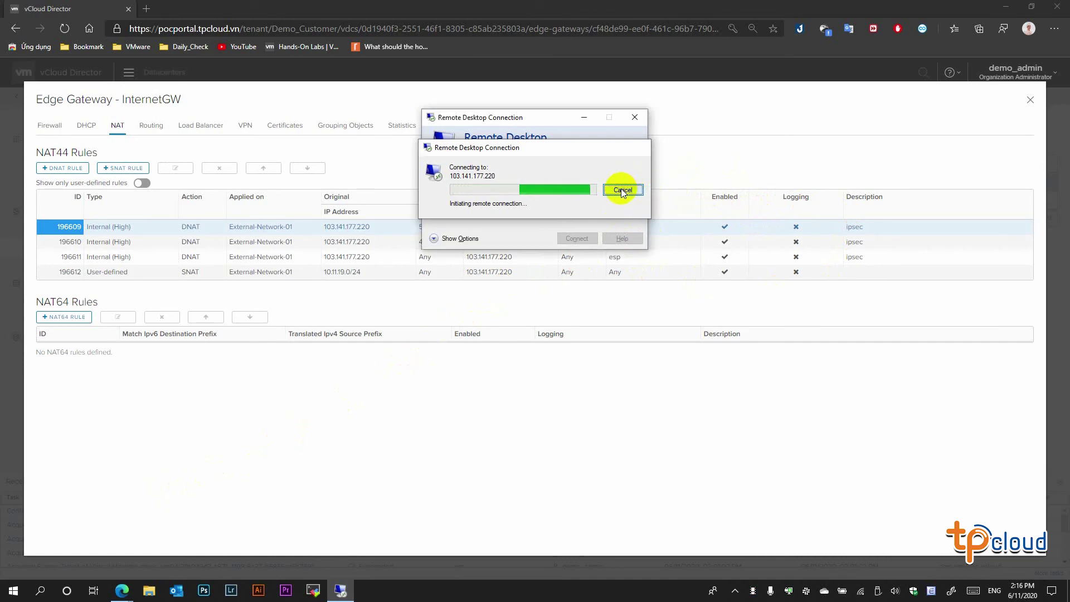
pyautogui.click(635, 118)
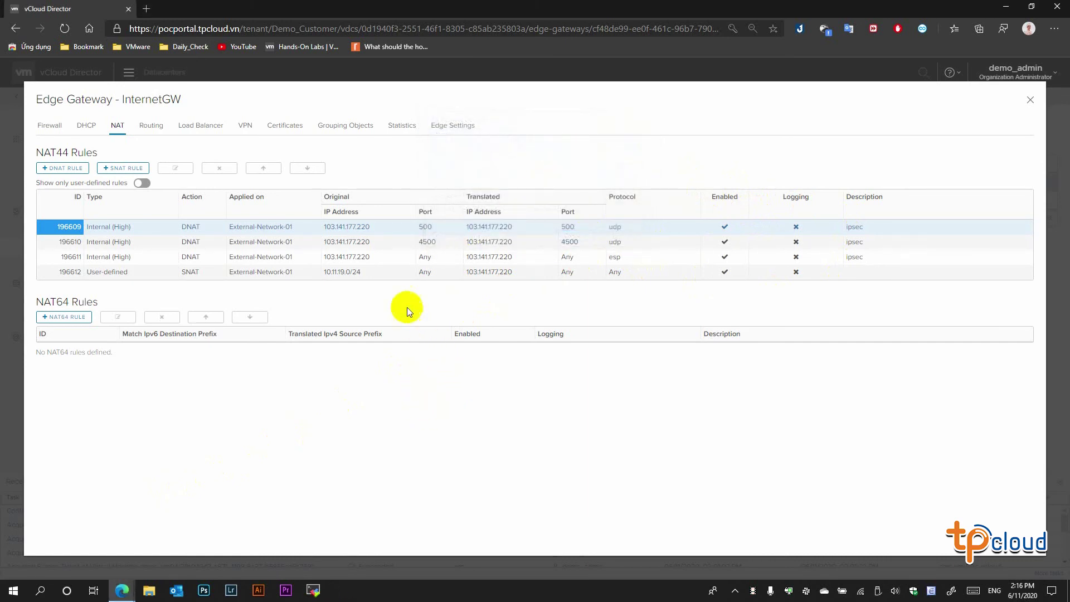
# - Start a DNAT rule on External-Network-01 for original IP 103.141.177.220, TCP, port 3389
pyautogui.click(77, 168)
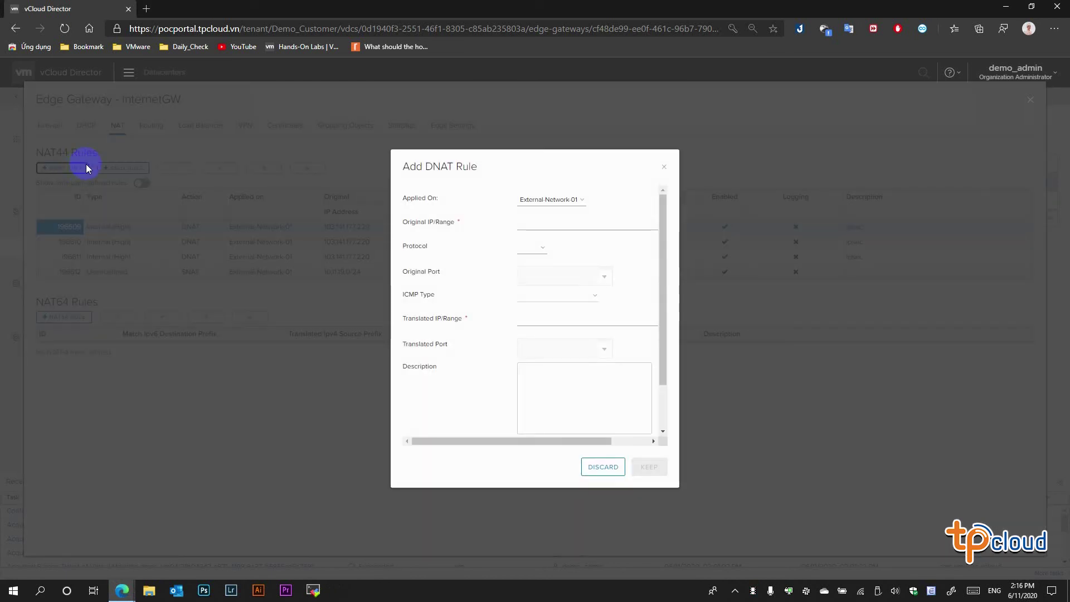
pyautogui.click(539, 201)
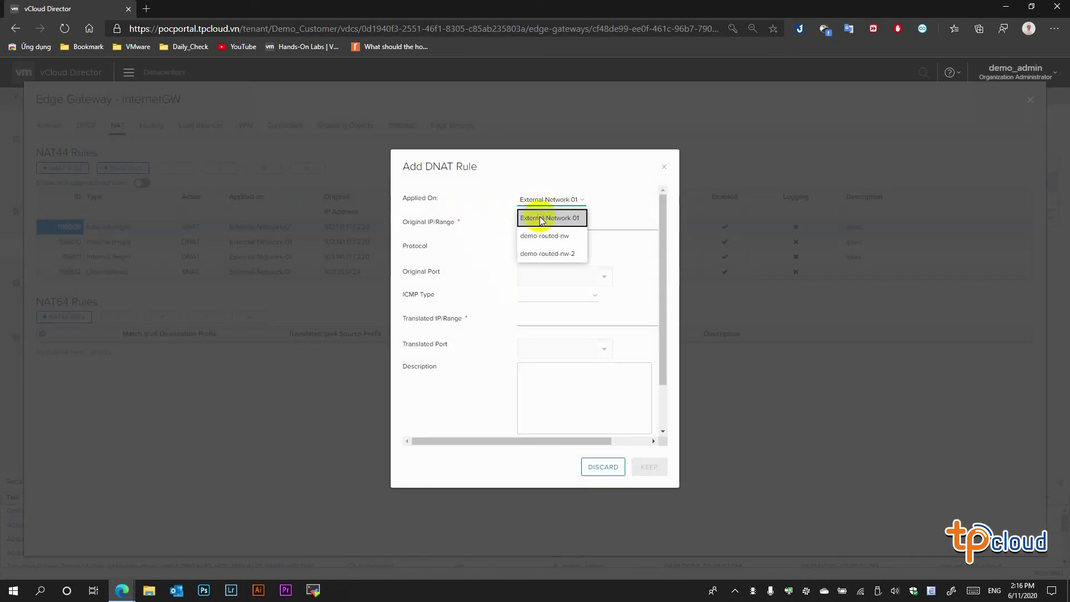
pyautogui.click(541, 221)
pyautogui.click(532, 223)
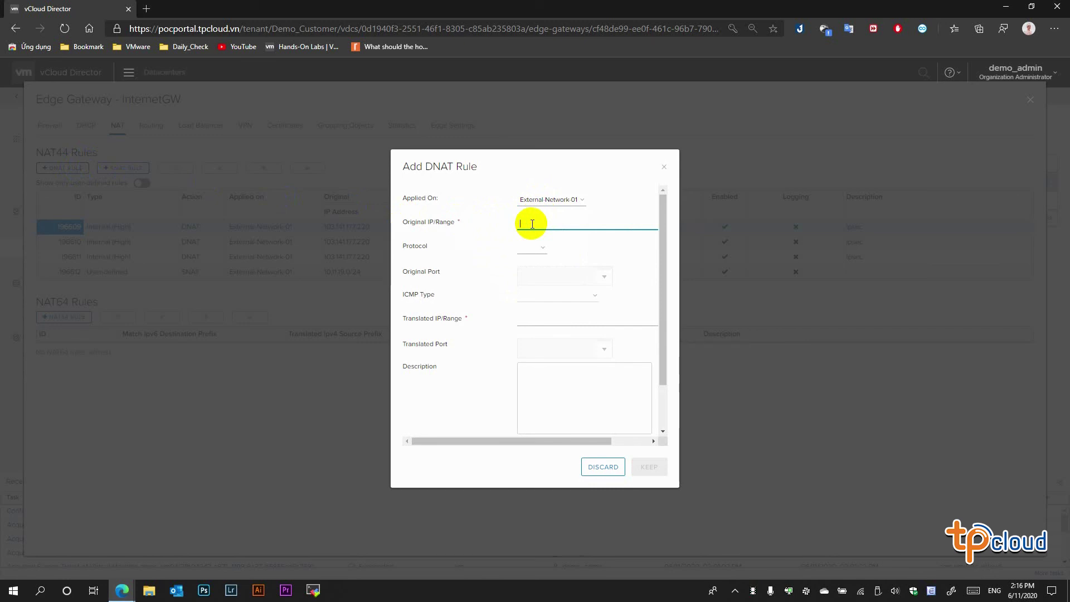
pyautogui.write('1')
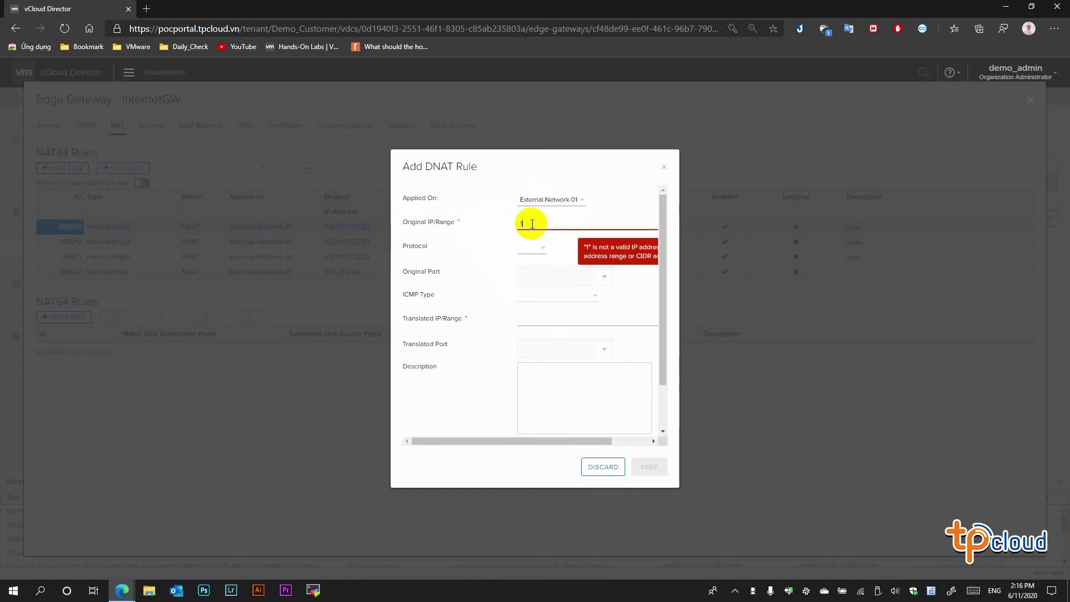
pyautogui.write('03.141.177.')
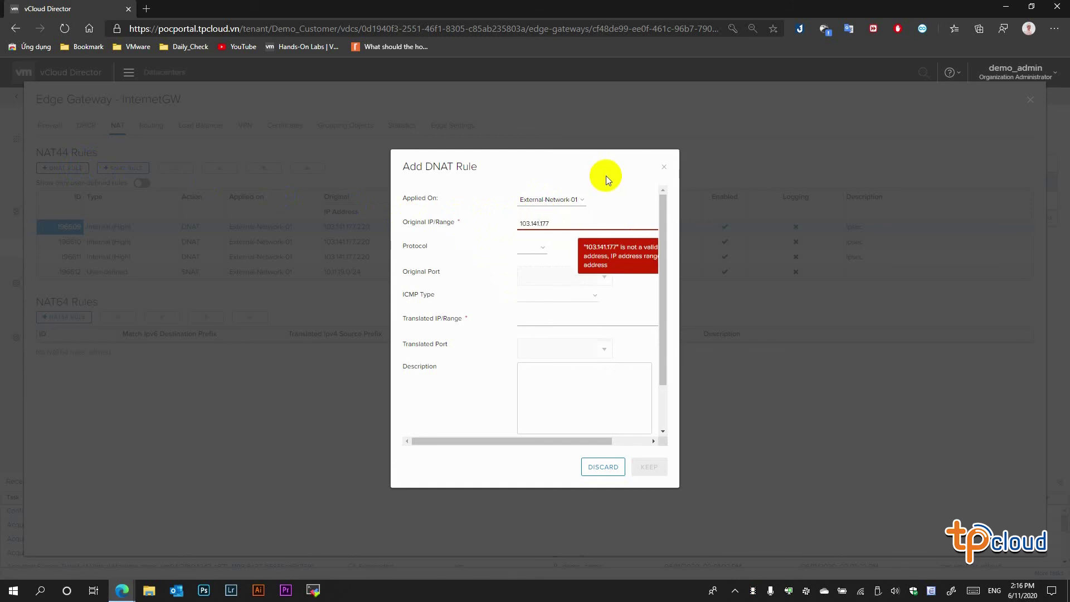
pyautogui.write('220')
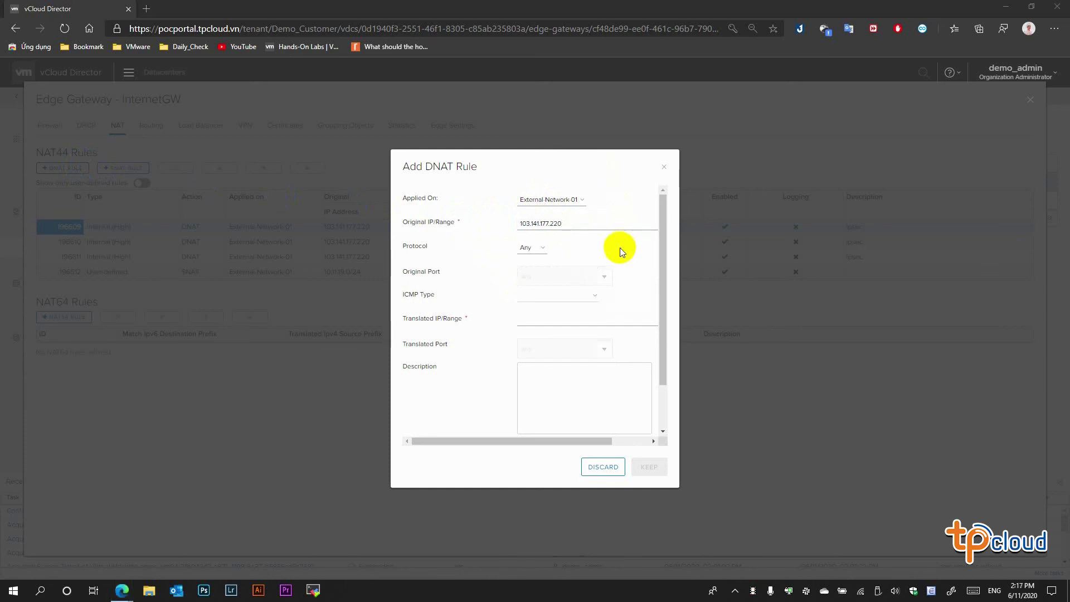
pyautogui.click(619, 248)
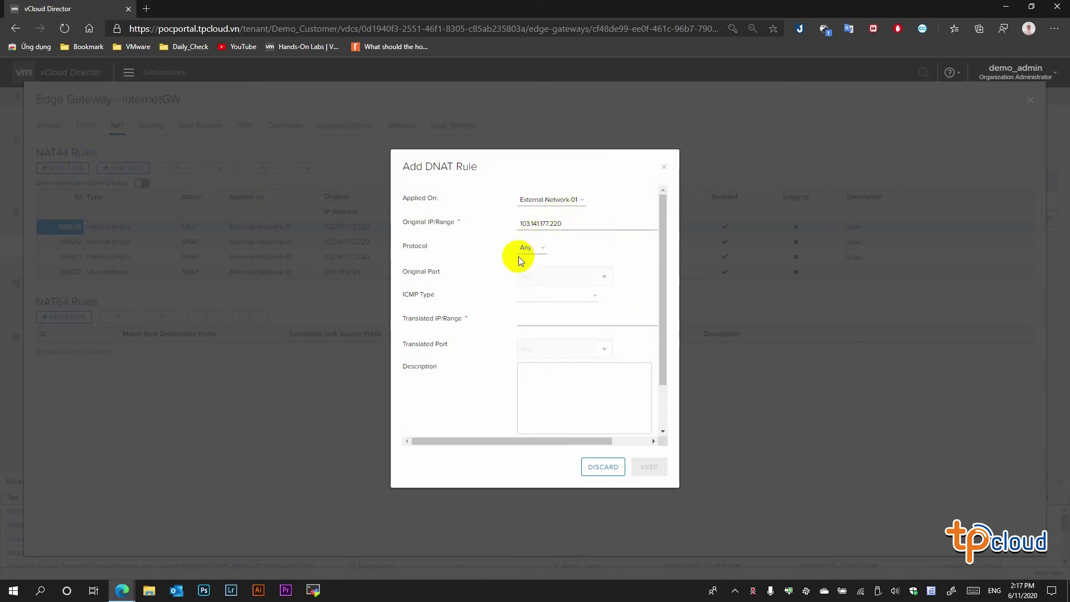
pyautogui.click(538, 248)
pyautogui.click(530, 265)
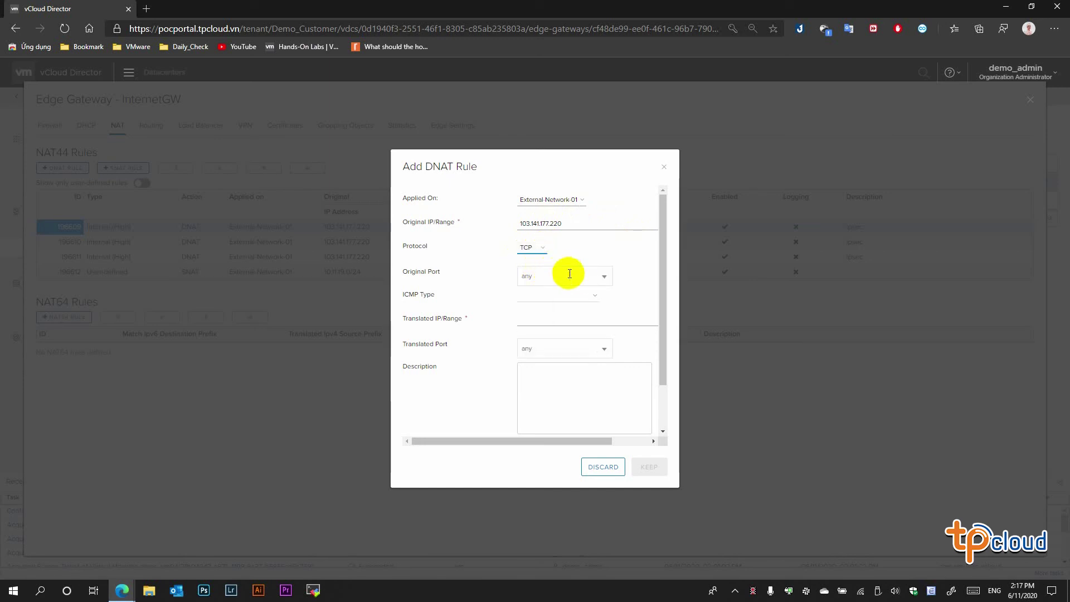
pyautogui.moveTo(585, 275); pyautogui.dragTo(512, 277)
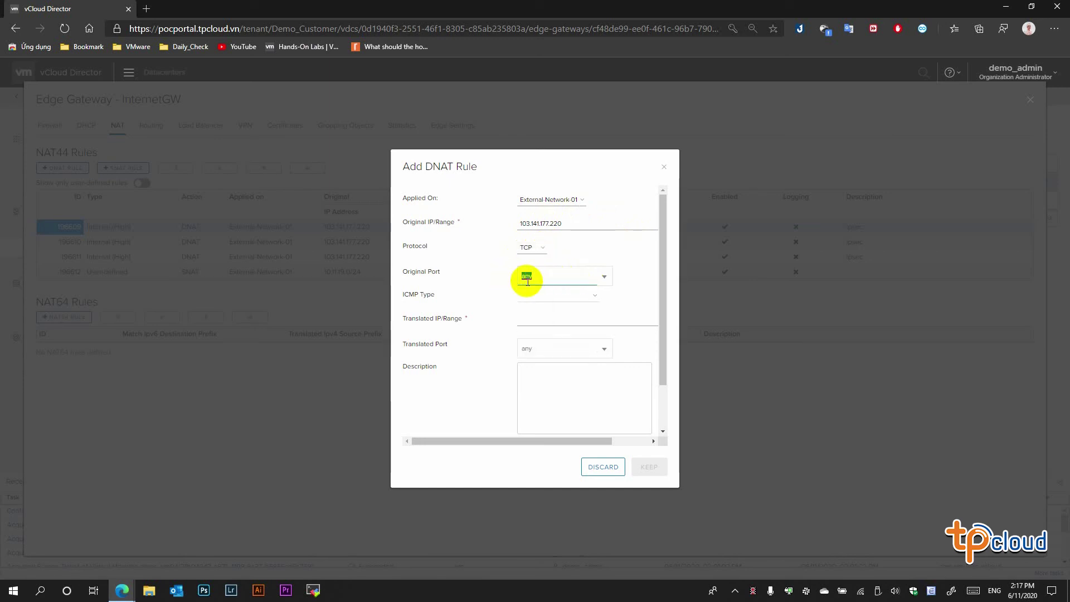
pyautogui.write('3389')
# - Translate to 10.11.19.111 port 3389, keep and save the rule, then select rule 196613
pyautogui.click(550, 320)
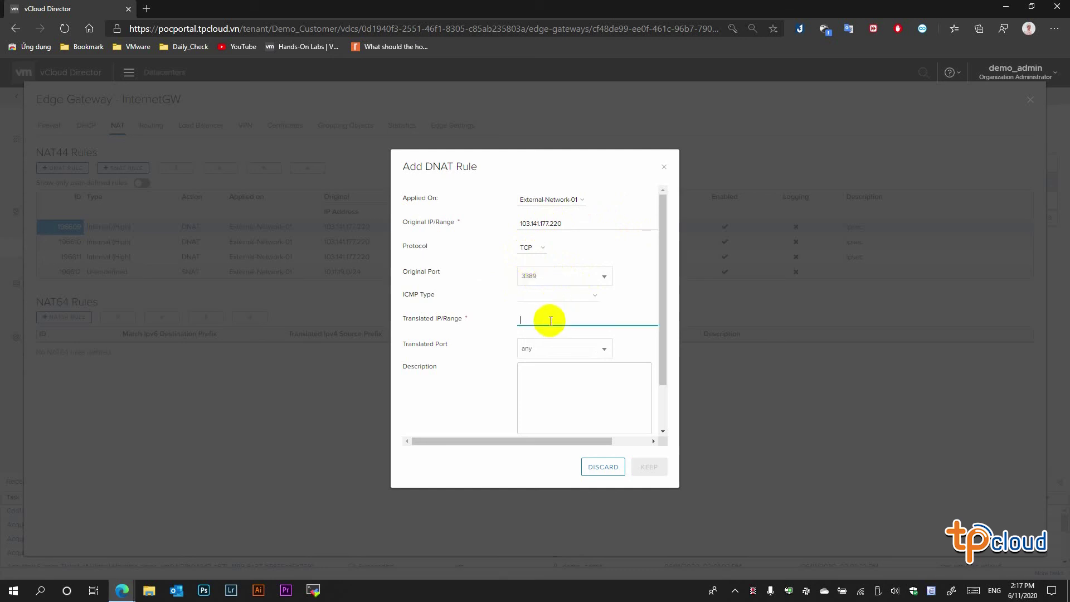
pyautogui.write('10.11.')
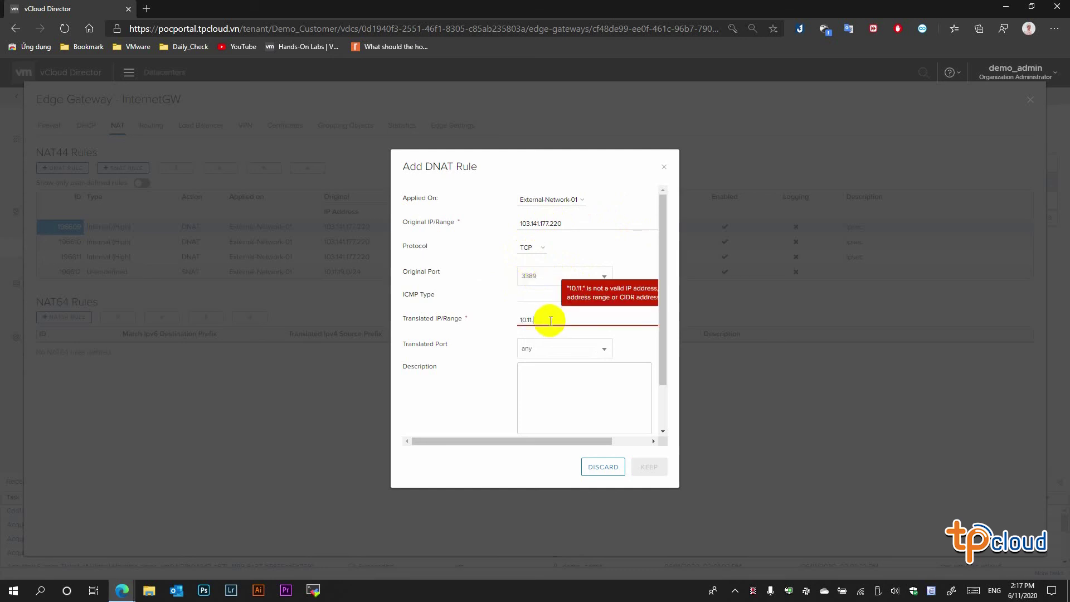
pyautogui.write('19.111')
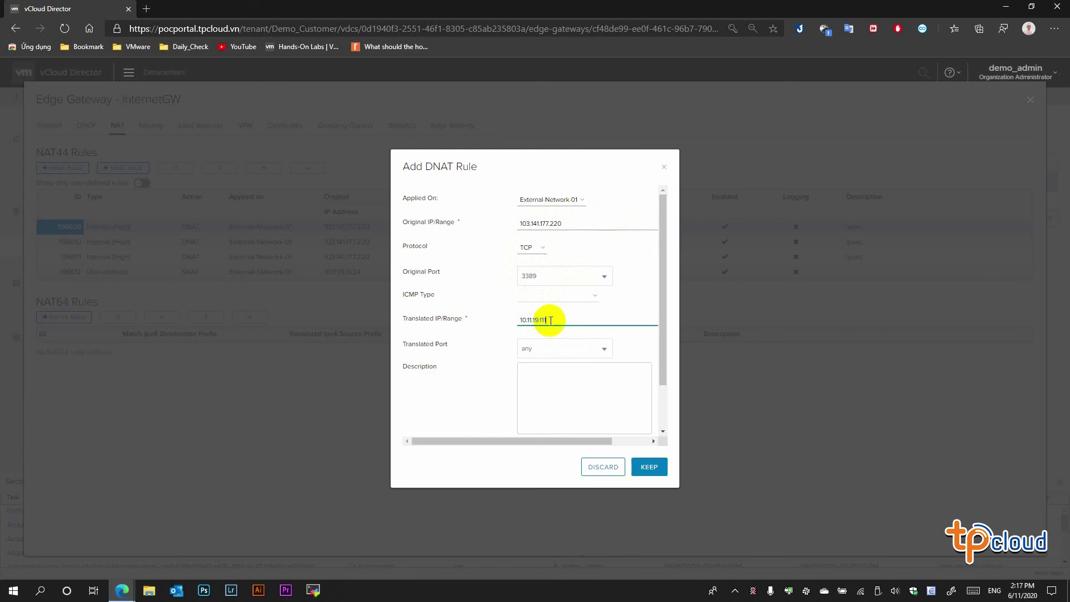
pyautogui.click(563, 351)
pyautogui.write('3389')
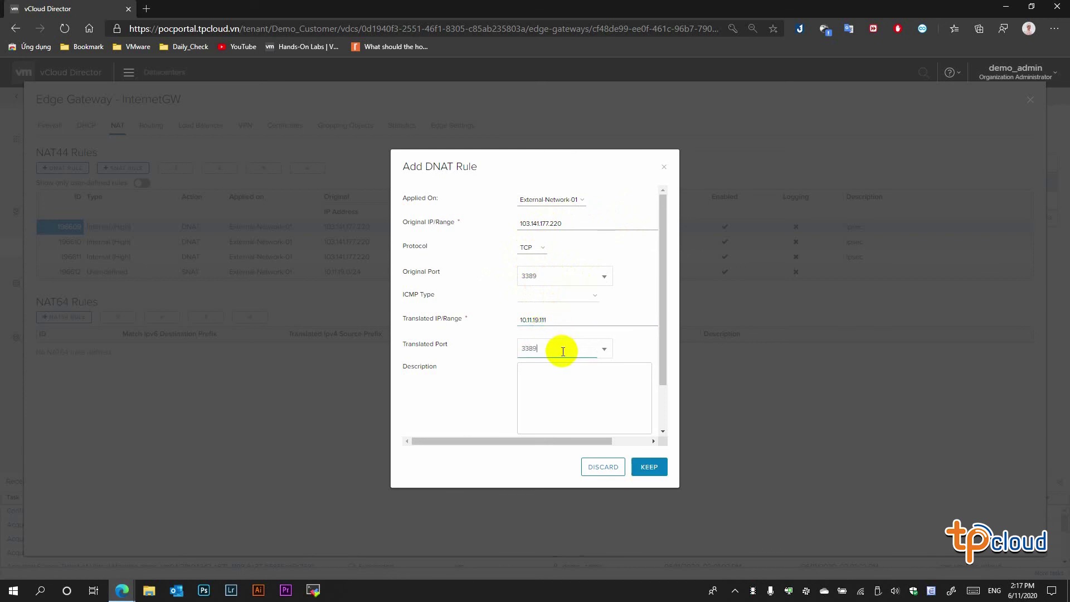
pyautogui.scroll(-2, 565, 354)
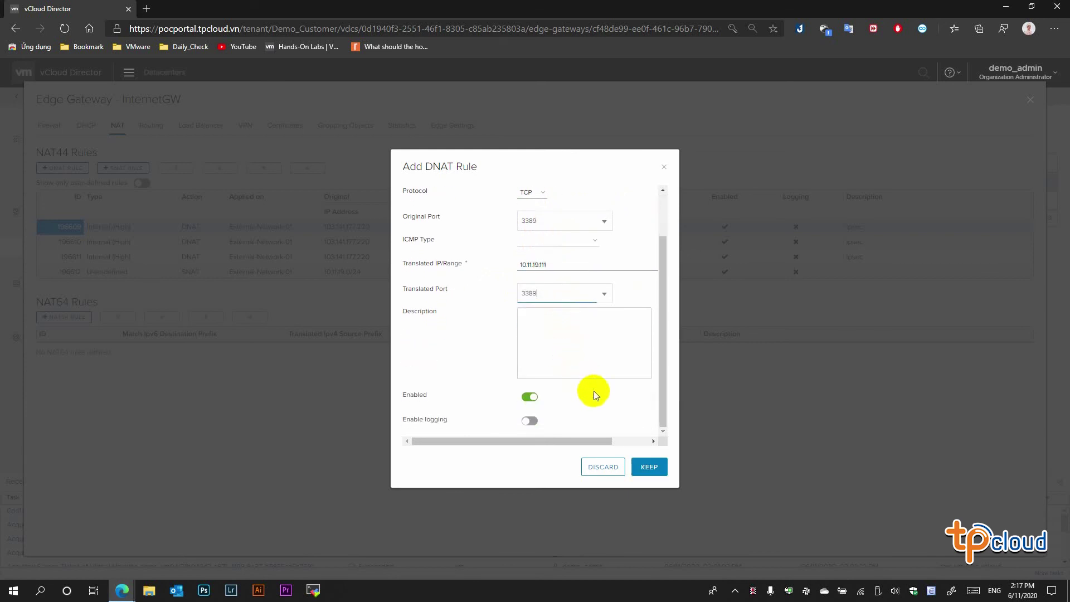
pyautogui.click(651, 468)
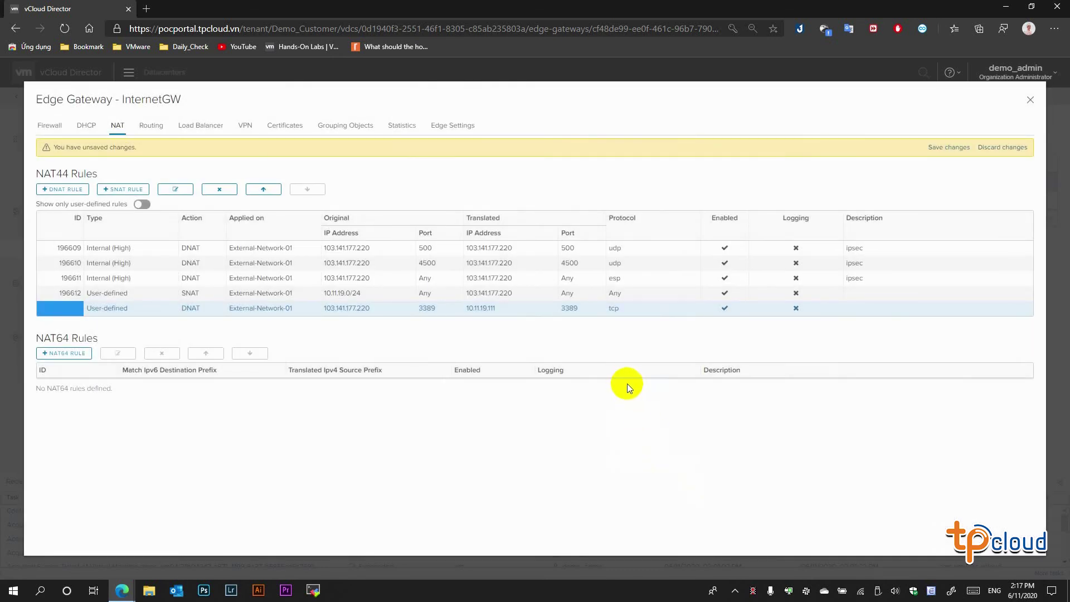
pyautogui.click(953, 148)
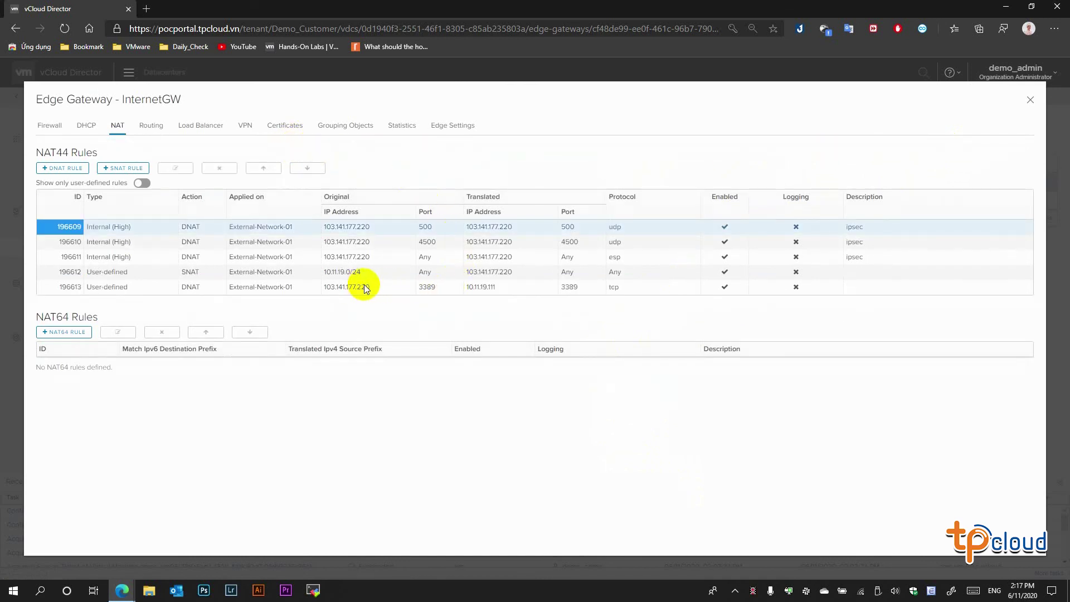
pyautogui.click(444, 285)
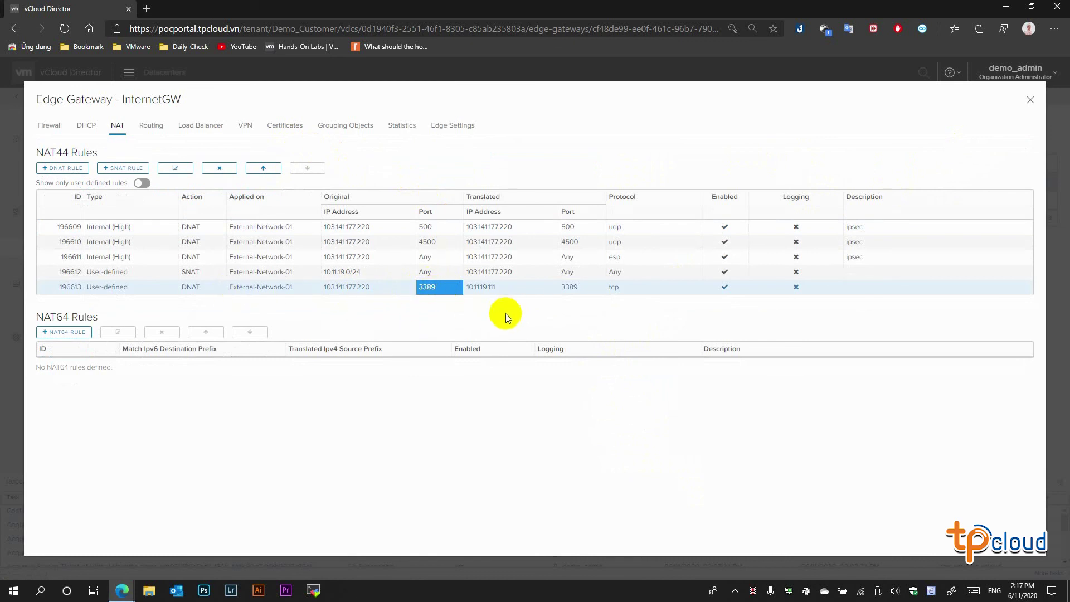
# - Launch Remote Desktop Connection from Run and connect to 103.141.177.220
pyautogui.rightClick(13, 590)
pyautogui.click(58, 533)
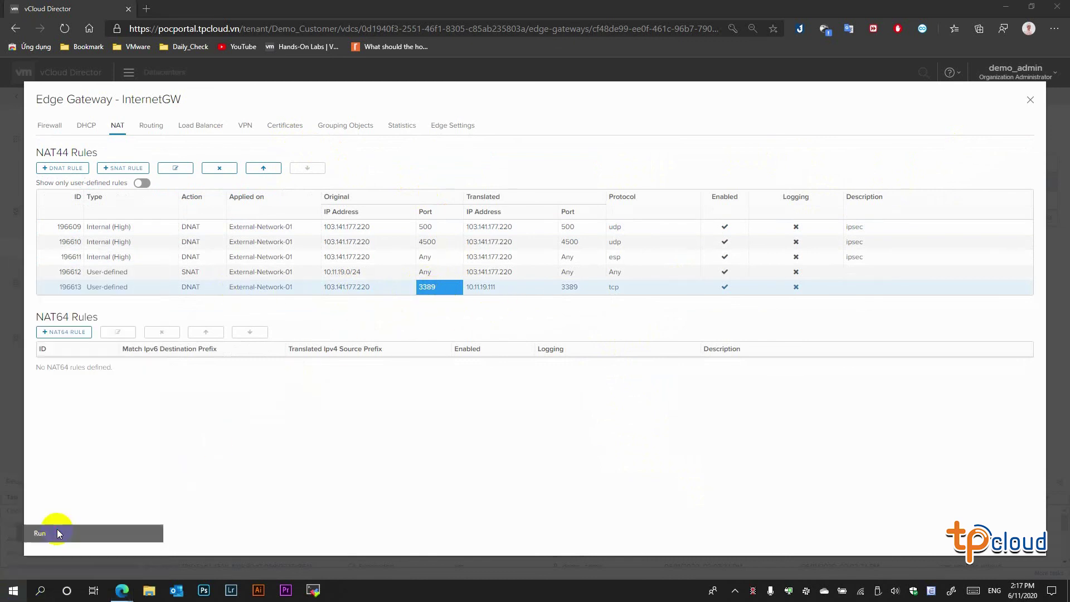
pyautogui.click(93, 551)
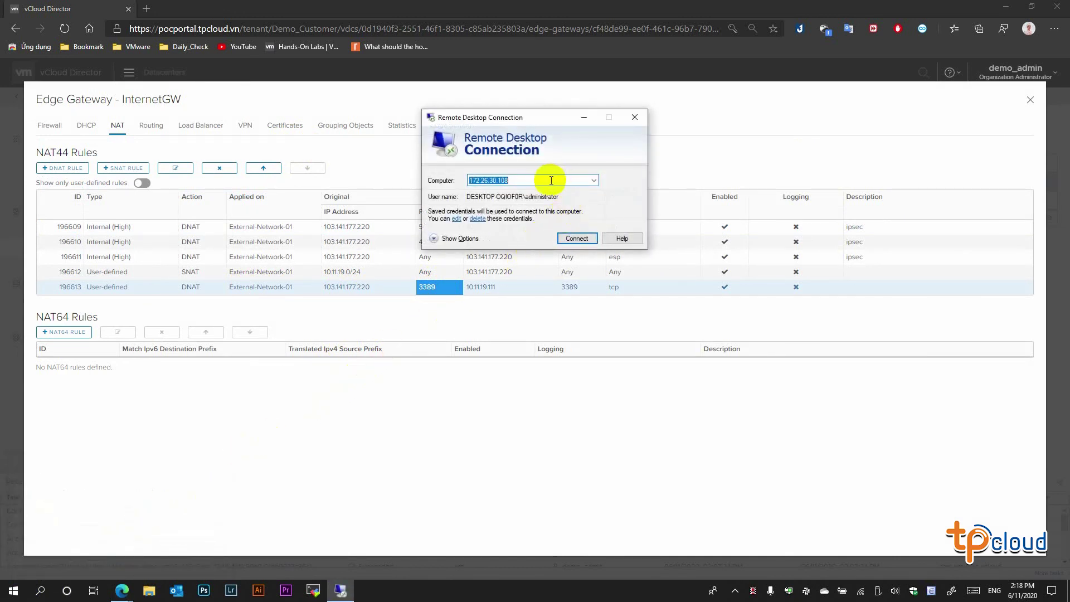
pyautogui.write('103.14')
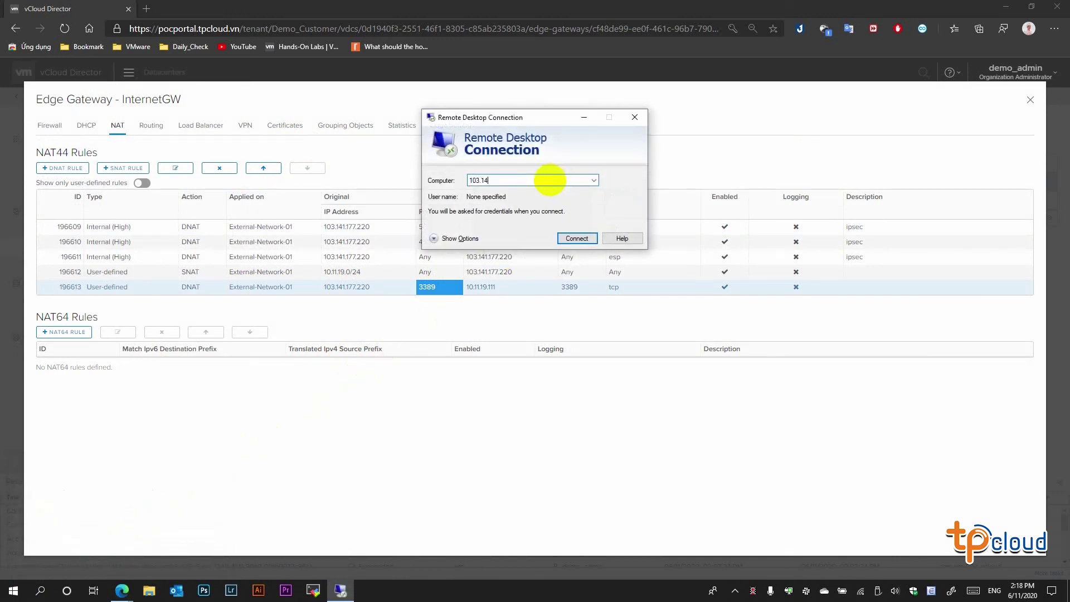
pyautogui.write('1.177.220')
pyautogui.press('Return')
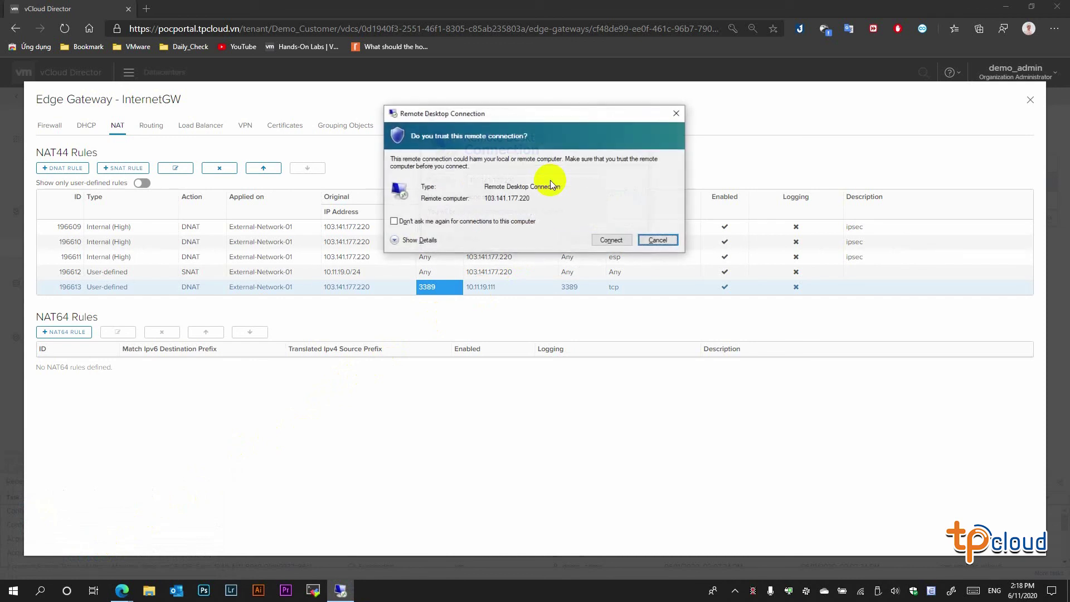
pyautogui.press('Return')
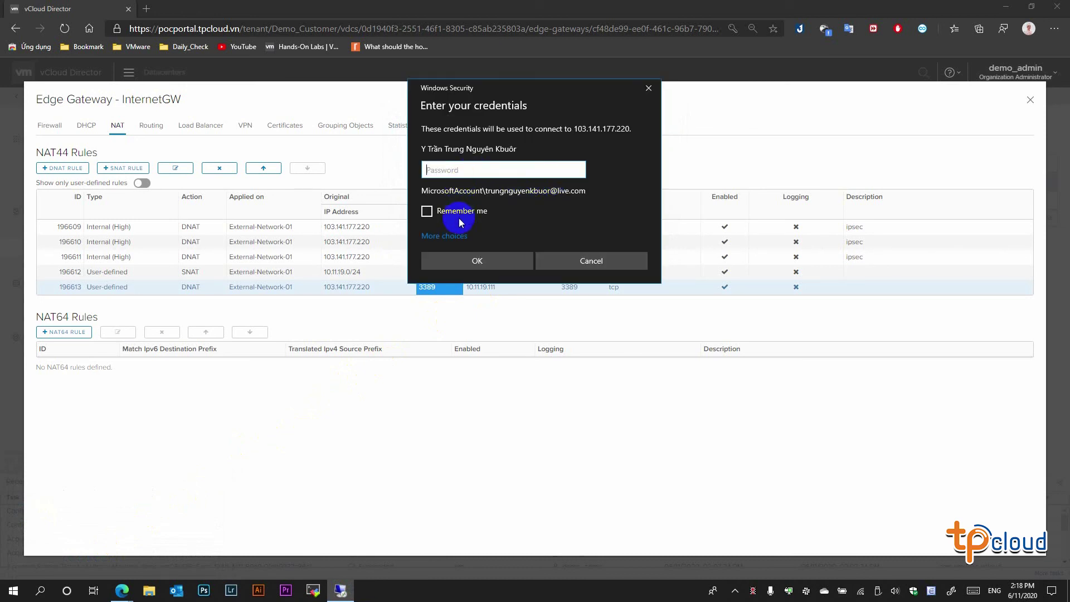
# - Sign in with a different account as .\administrator and its password, accepting the certificate warning
pyautogui.click(443, 236)
pyautogui.click(468, 327)
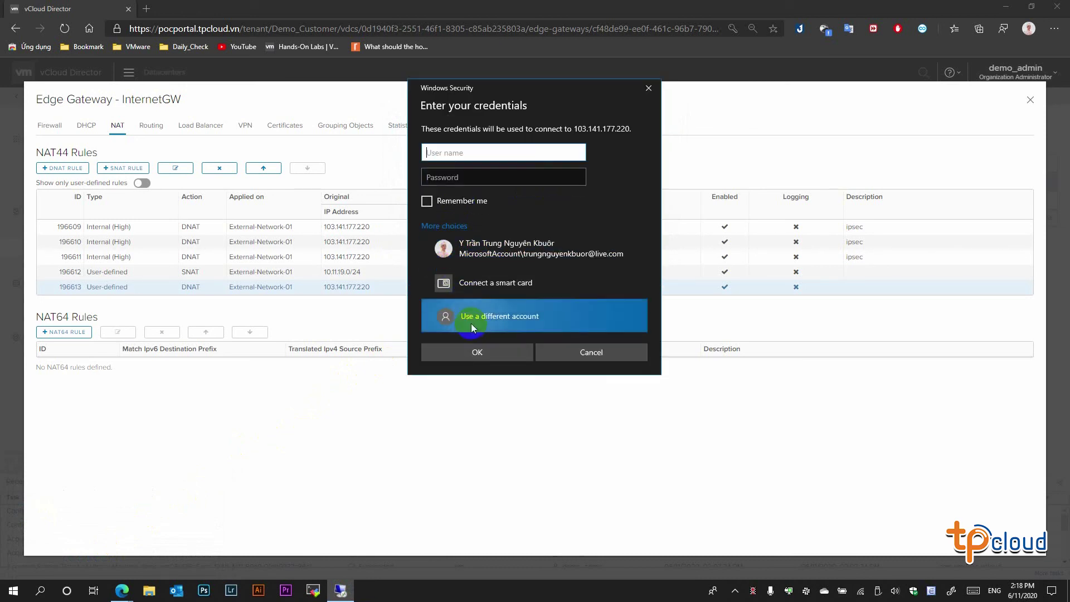
pyautogui.click(500, 155)
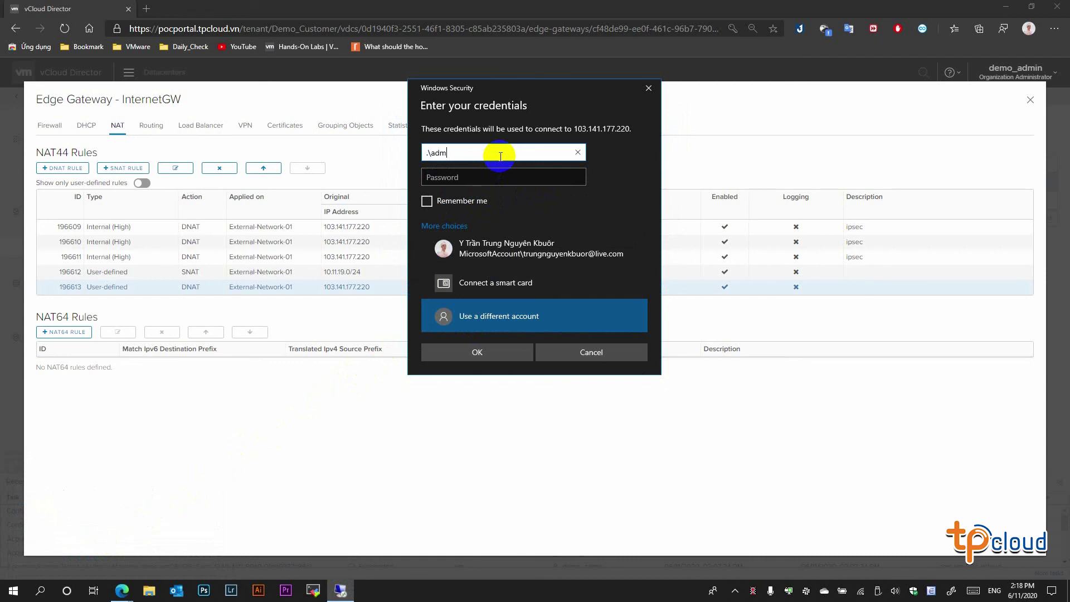
pyautogui.press('Tab')
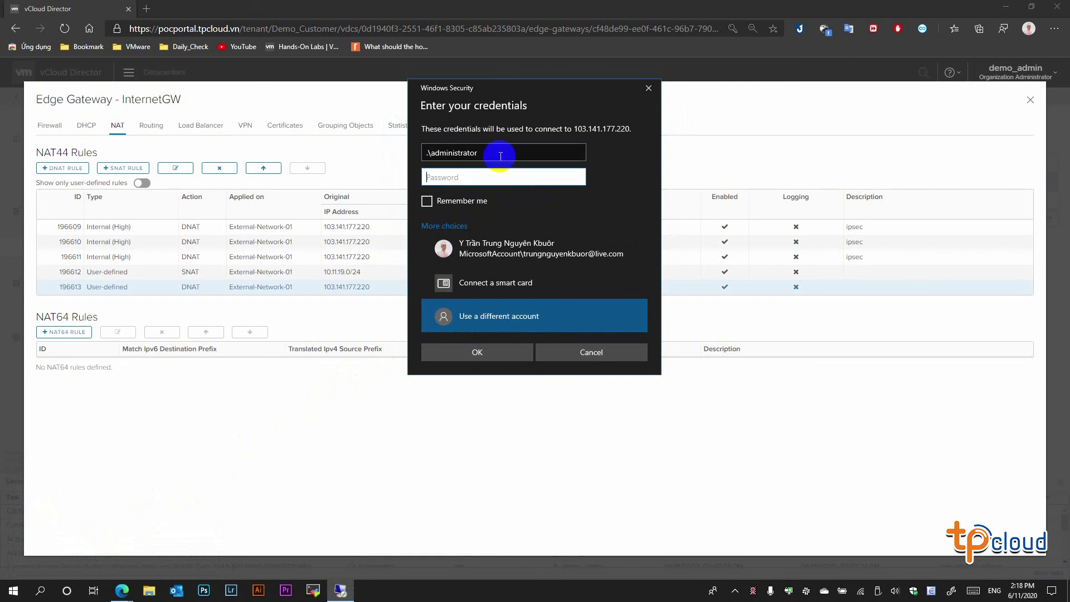
pyautogui.press('Return')
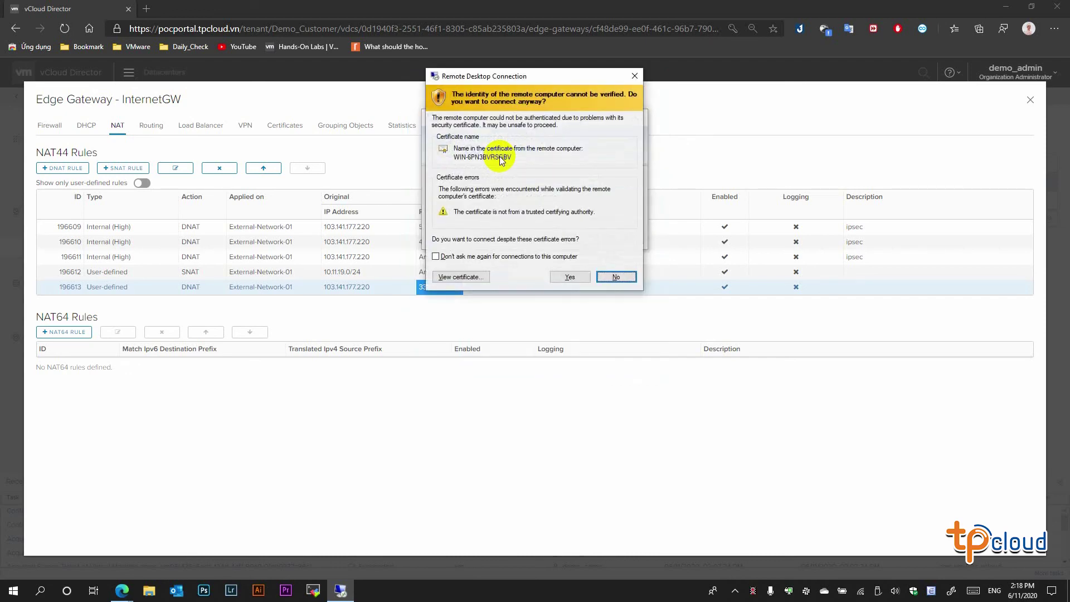
pyautogui.click(569, 276)
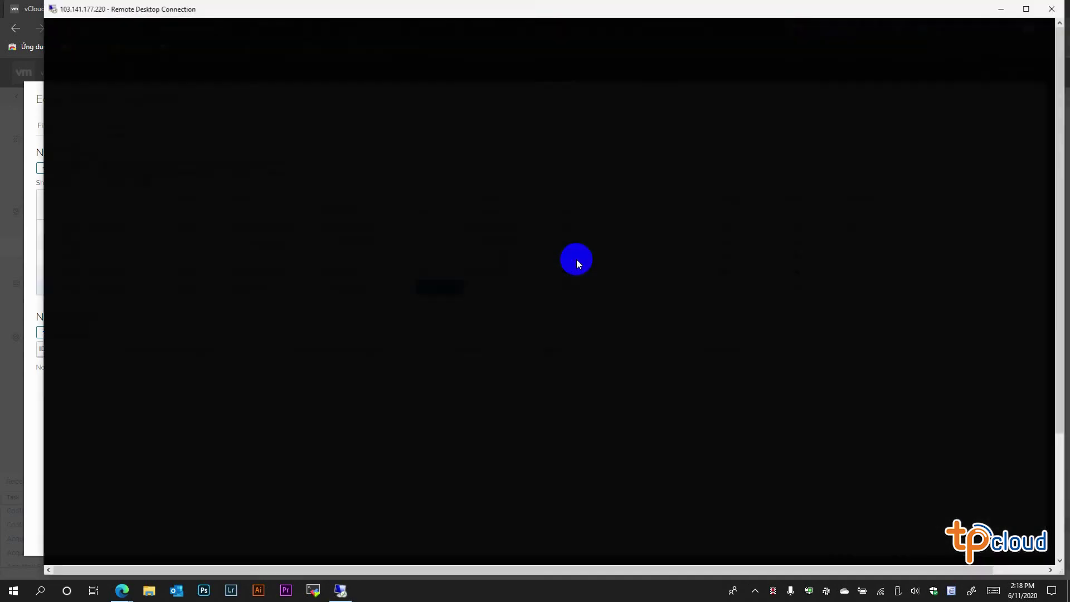